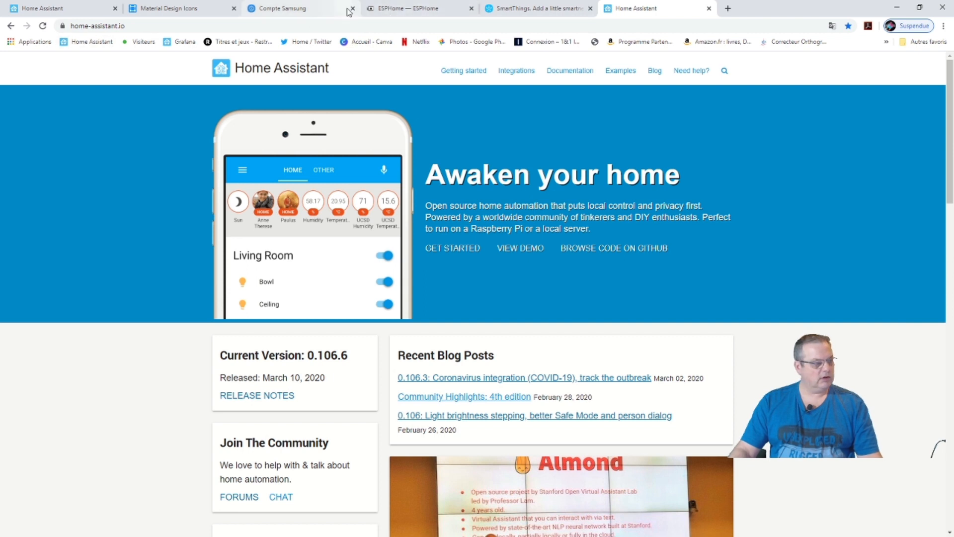
# Switch to the already-open ESPHome documentation tab with its Core and Sensor Components list.
pyautogui.click(387, 9)
pyautogui.scroll(4, 449, 278)
pyautogui.scroll(20, 449, 308)
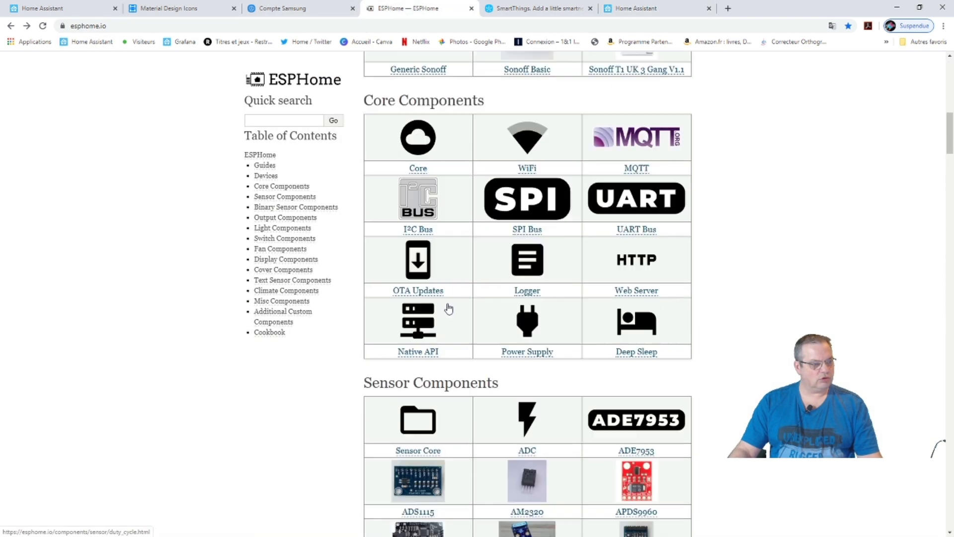
pyautogui.scroll(-3, 448, 304)
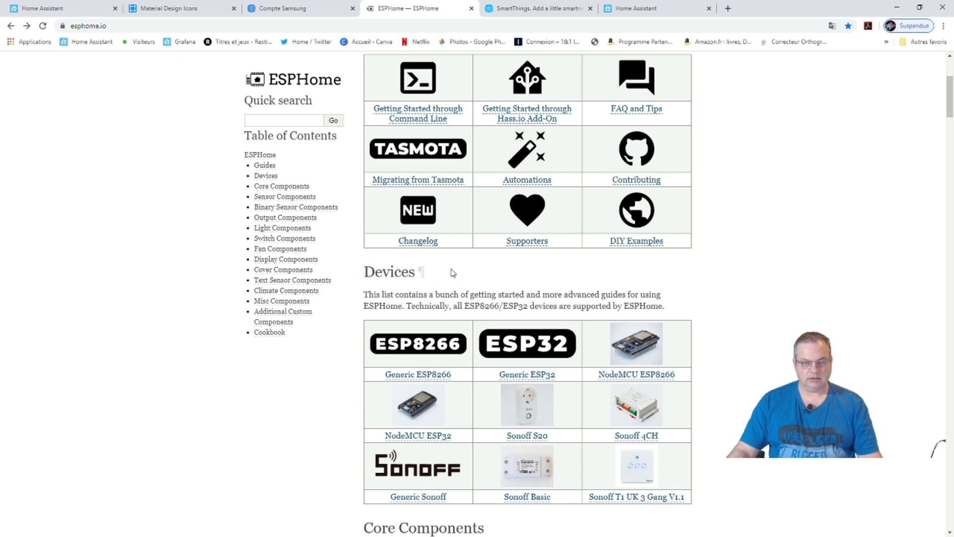
pyautogui.scroll(-5, 442, 300)
pyautogui.scroll(-6, 434, 303)
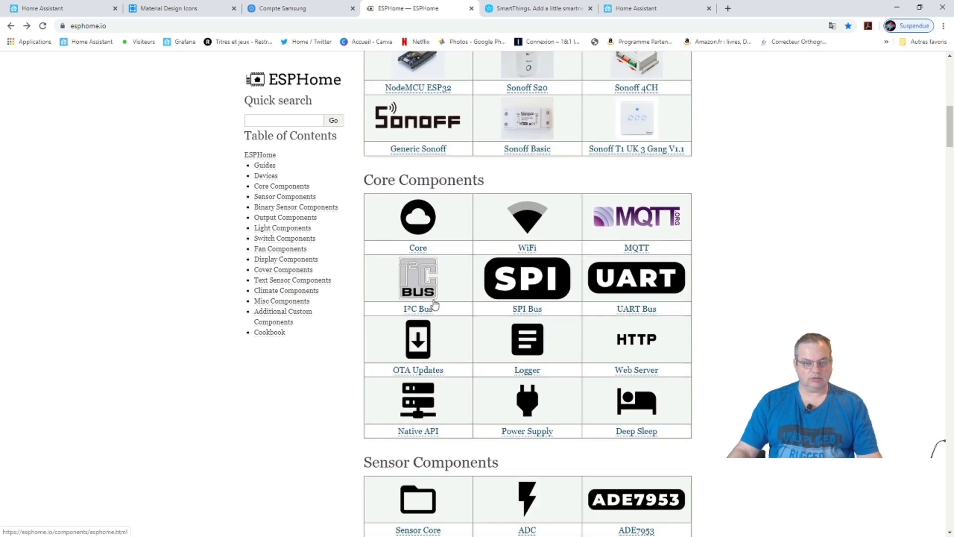
pyautogui.scroll(-7, 435, 304)
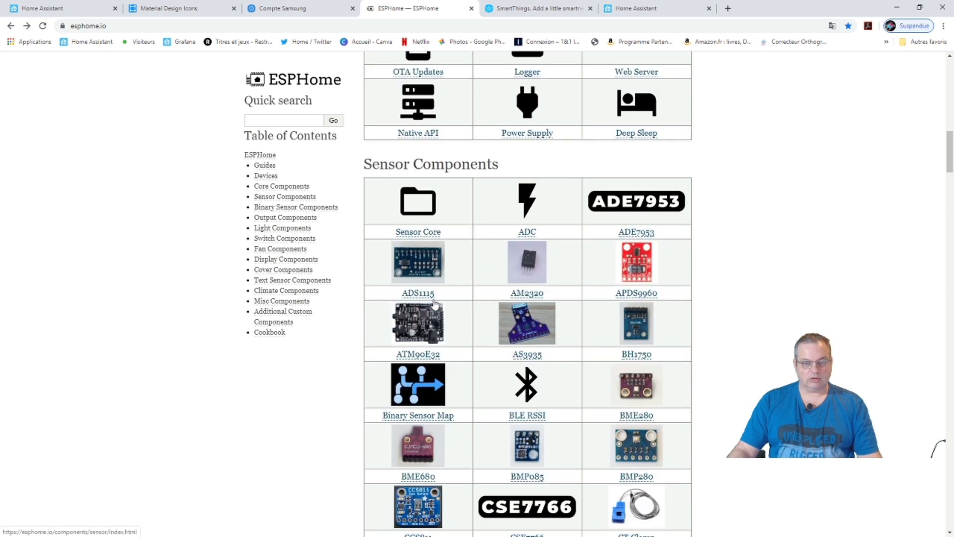
pyautogui.scroll(-10, 490, 315)
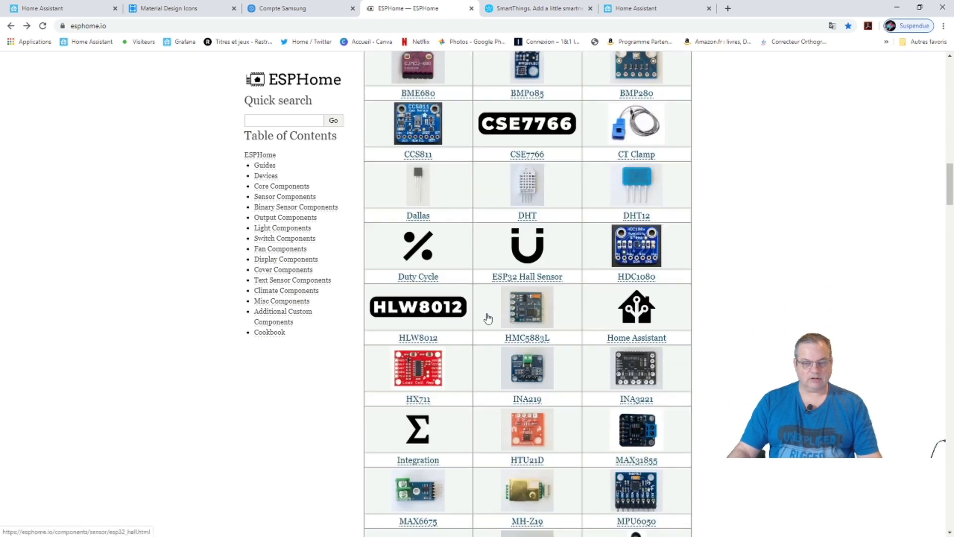
pyautogui.scroll(-7, 487, 318)
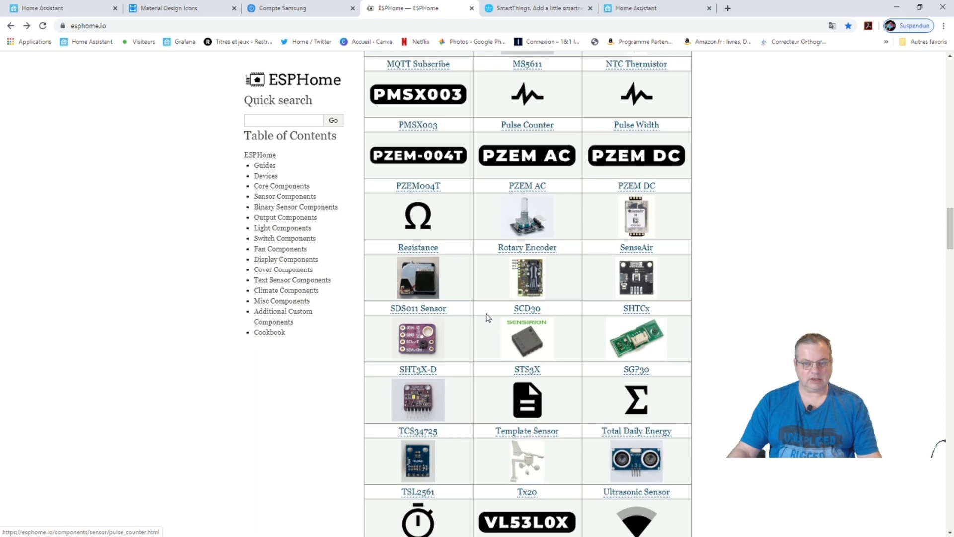
pyautogui.scroll(14, 487, 318)
pyautogui.scroll(20, 487, 316)
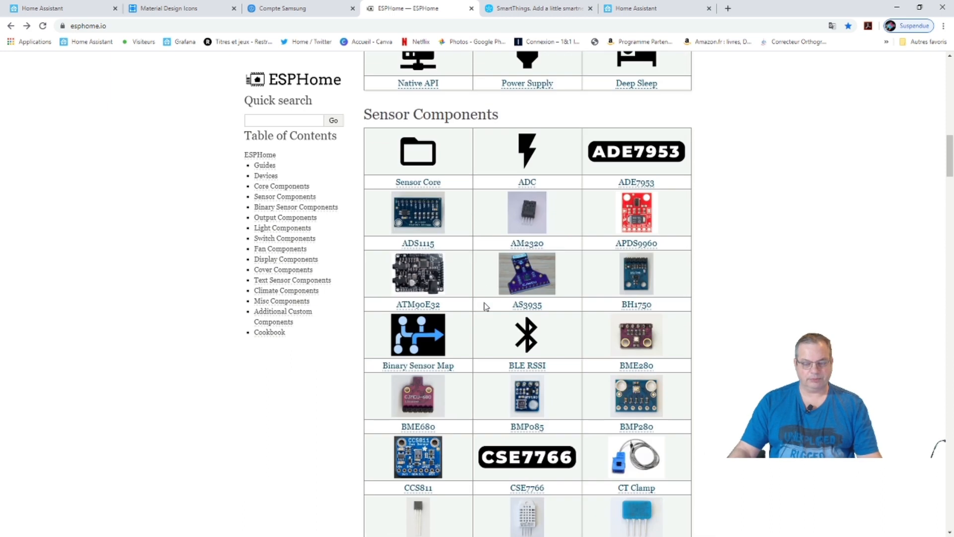
pyautogui.scroll(1, 481, 303)
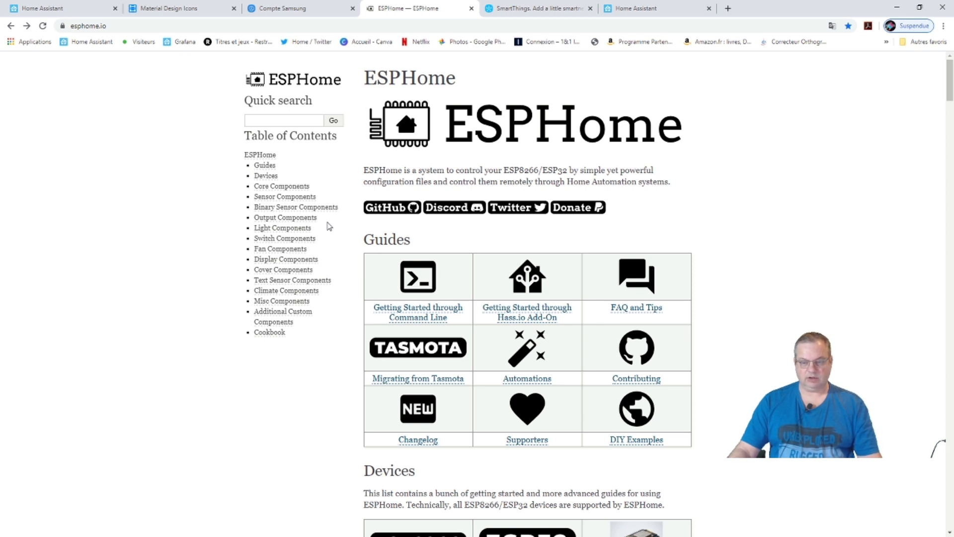
pyautogui.scroll(-4, 439, 289)
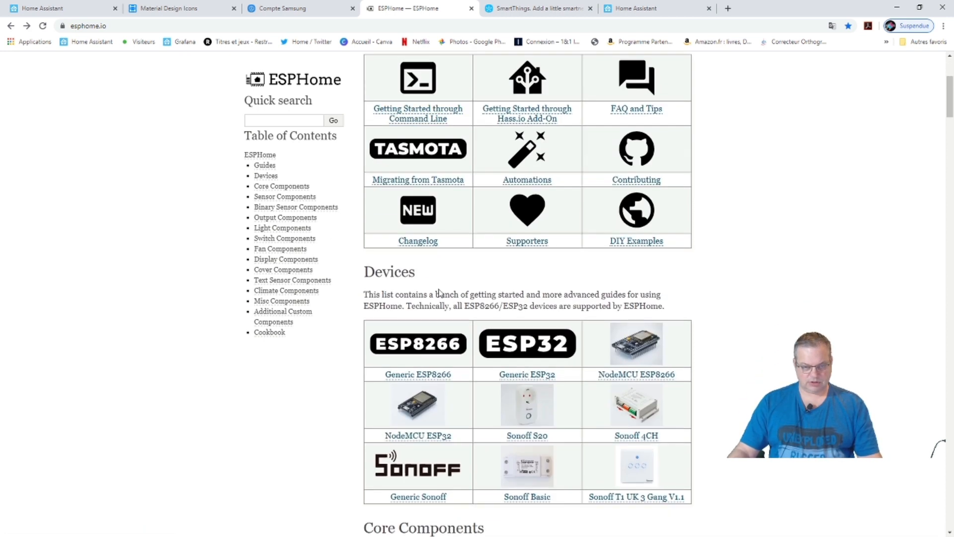
pyautogui.scroll(-4, 439, 290)
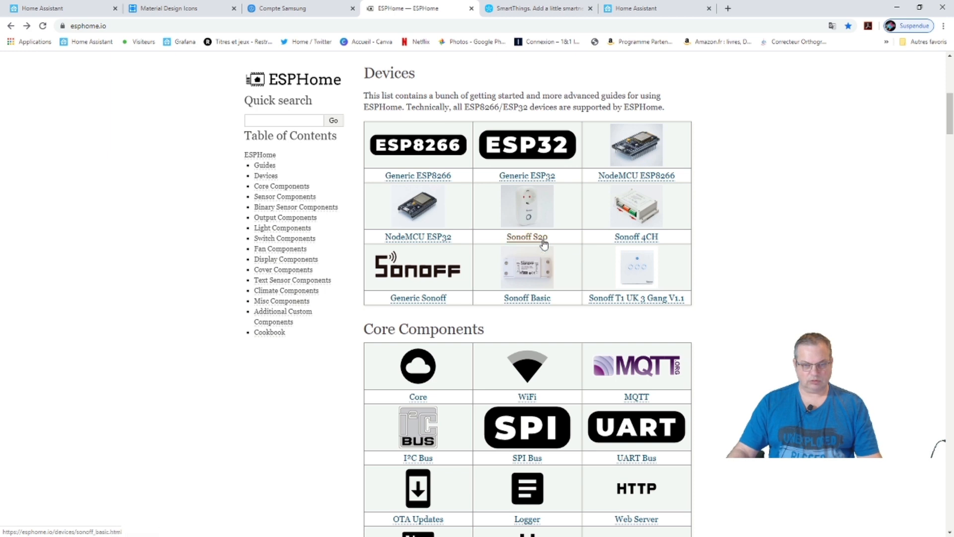
pyautogui.scroll(-4, 533, 334)
pyautogui.scroll(10, 454, 331)
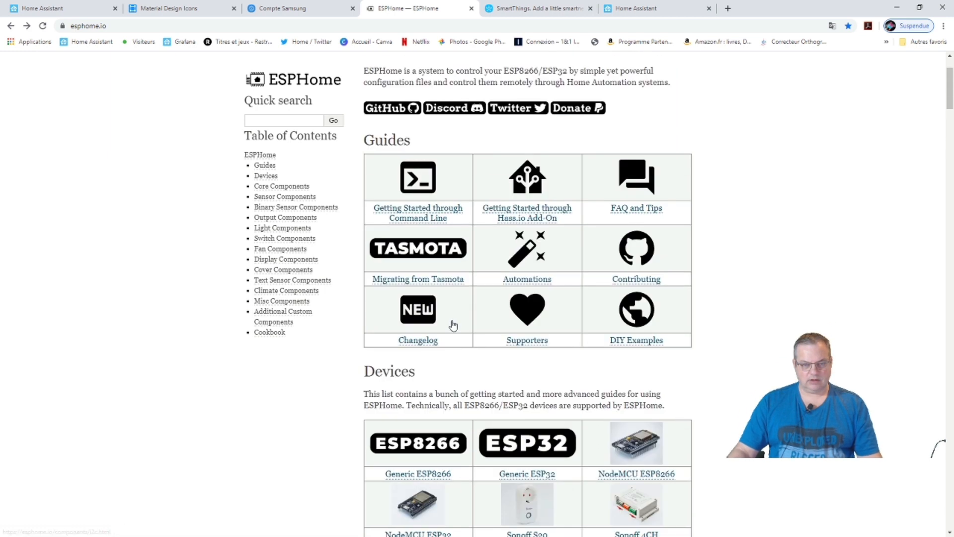
pyautogui.scroll(2, 454, 322)
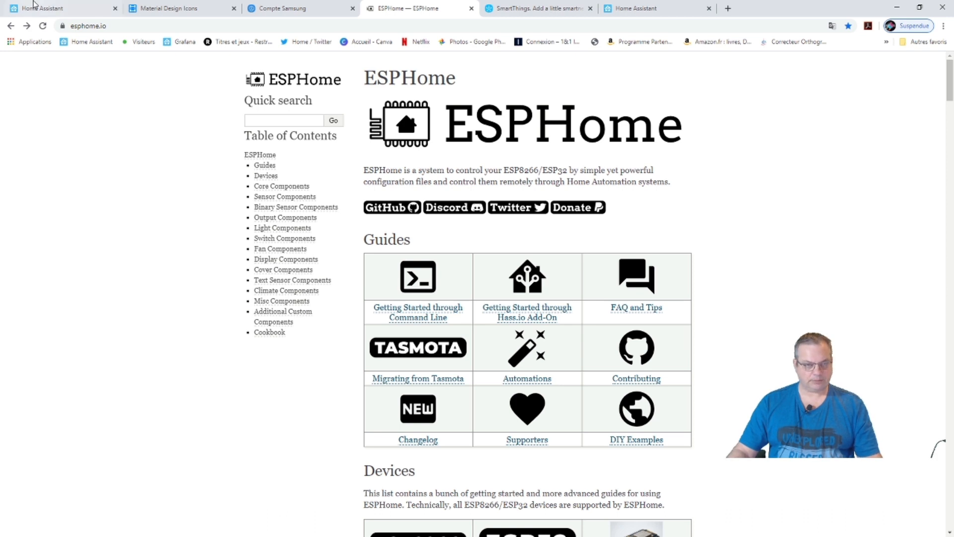
# Return to the Maison dashboard tab, then open a new tab on the Google start page.
pyautogui.click(18, 9)
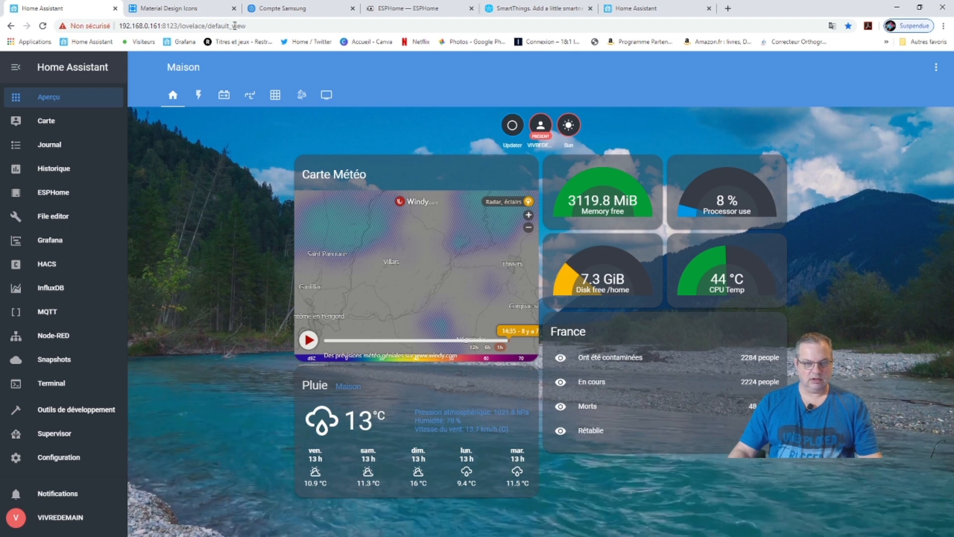
pyautogui.click(727, 9)
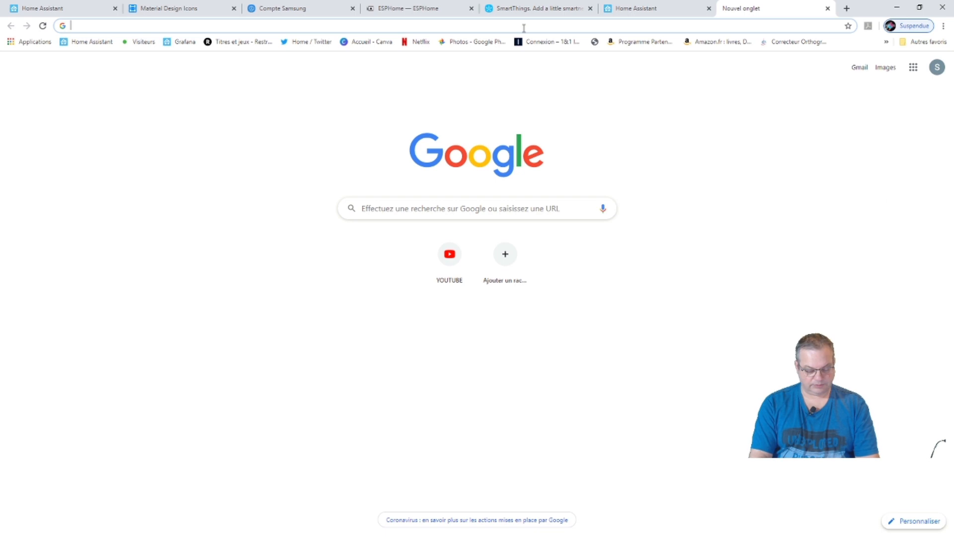
# Search Google for 'raspberry pi 4' and follow the Amazon ad to its Raspberry Pi 4 listings.
pyautogui.write('ra')
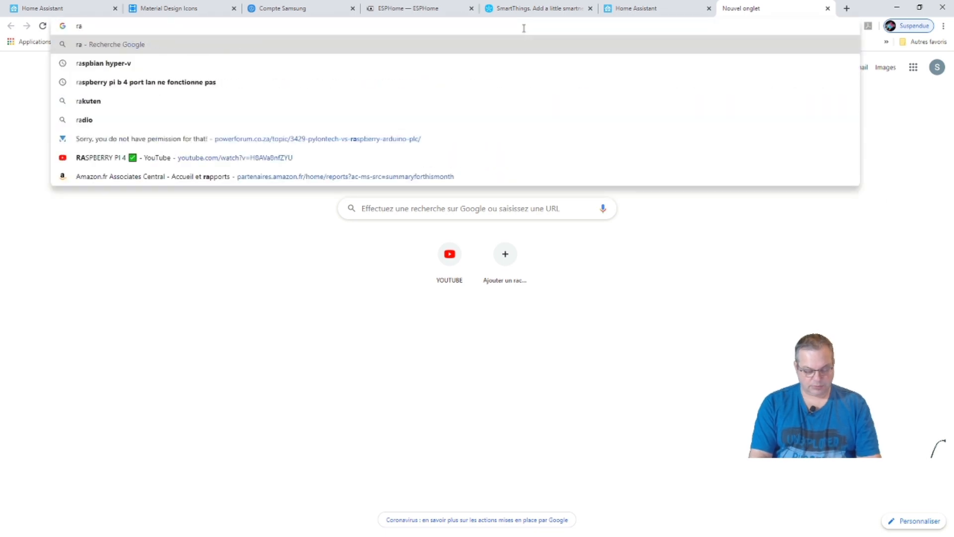
pyautogui.write('sp')
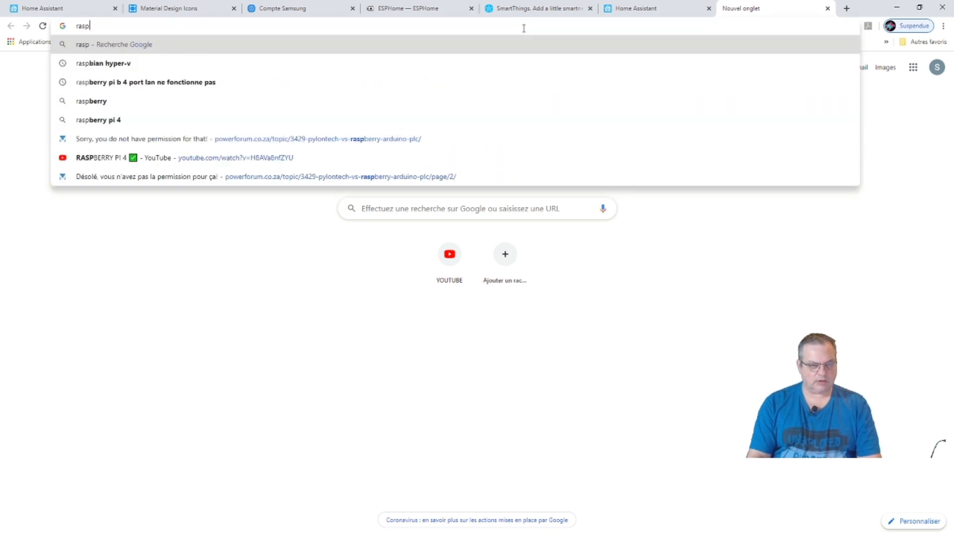
pyautogui.press('Down')
pyautogui.press('Down')
pyautogui.press('Down')
pyautogui.press('Down')
pyautogui.press('Return')
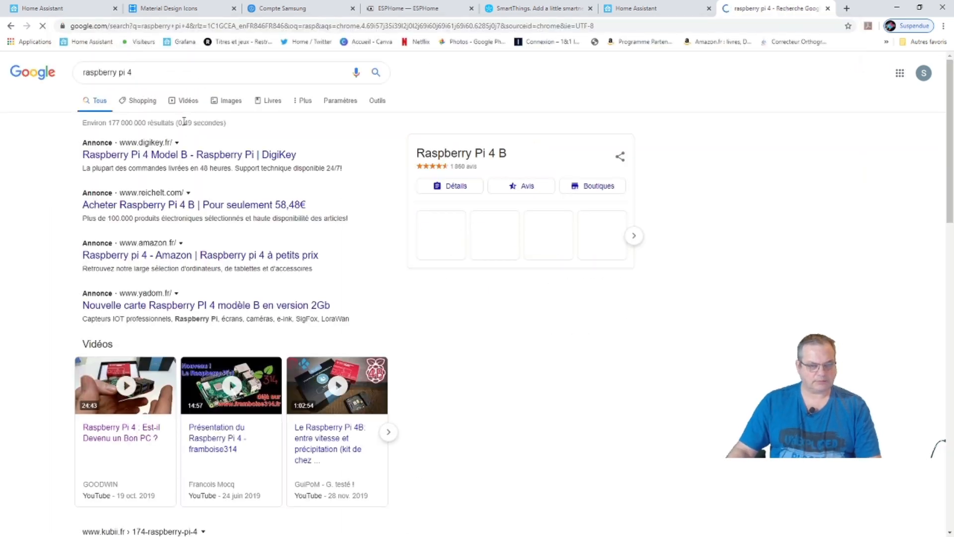
pyautogui.click(140, 259)
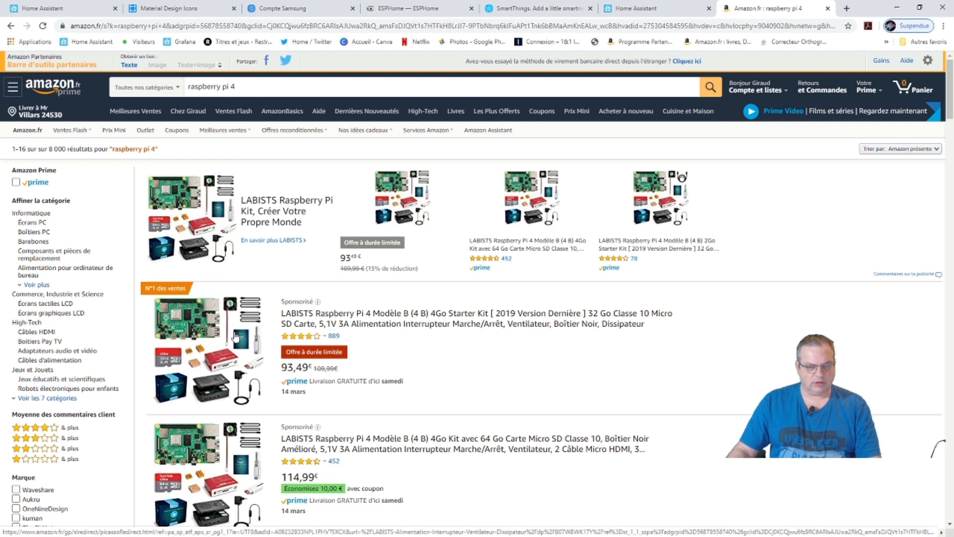
# View the sponsored LABISTS Raspberry Pi 4 starter kit on Amazon, then return to the Maison dashboard.
pyautogui.click(236, 337)
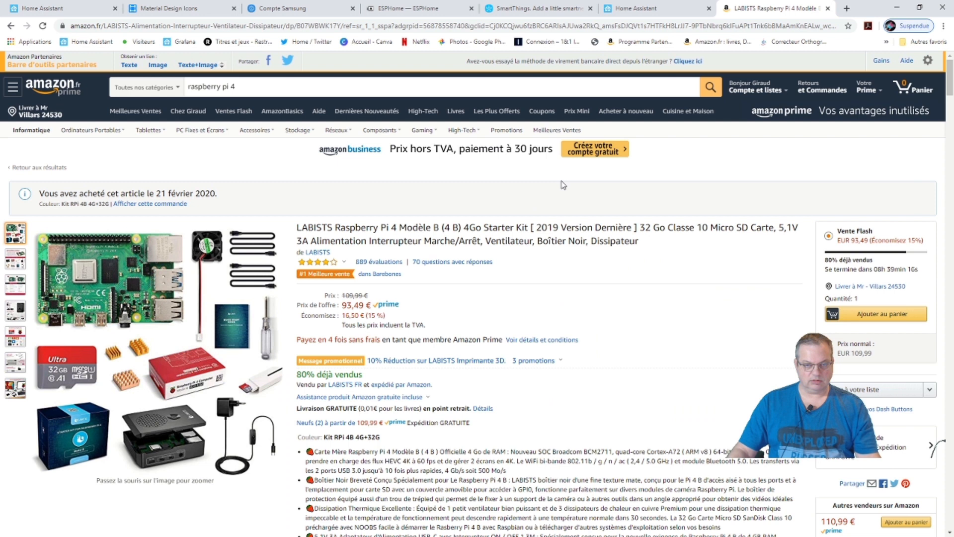
pyautogui.click(65, 8)
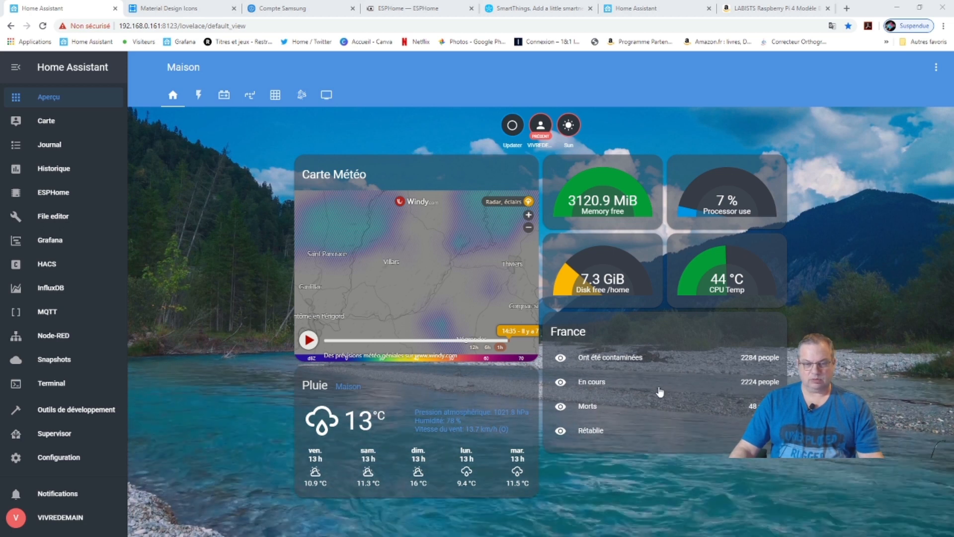
# Show the lightning-bolt electricity view with the Reseau ENEDIS and Reseau Onduleurs cards.
pyautogui.click(199, 95)
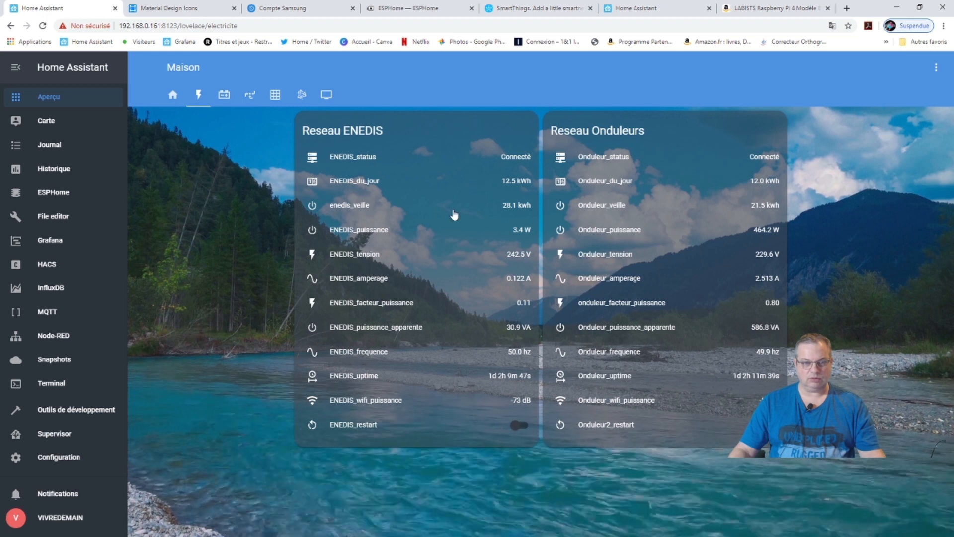
# Switch to the third view with WKS/WKS2 cards and the 646 W Sortie Onduleur gauge.
pyautogui.click(222, 96)
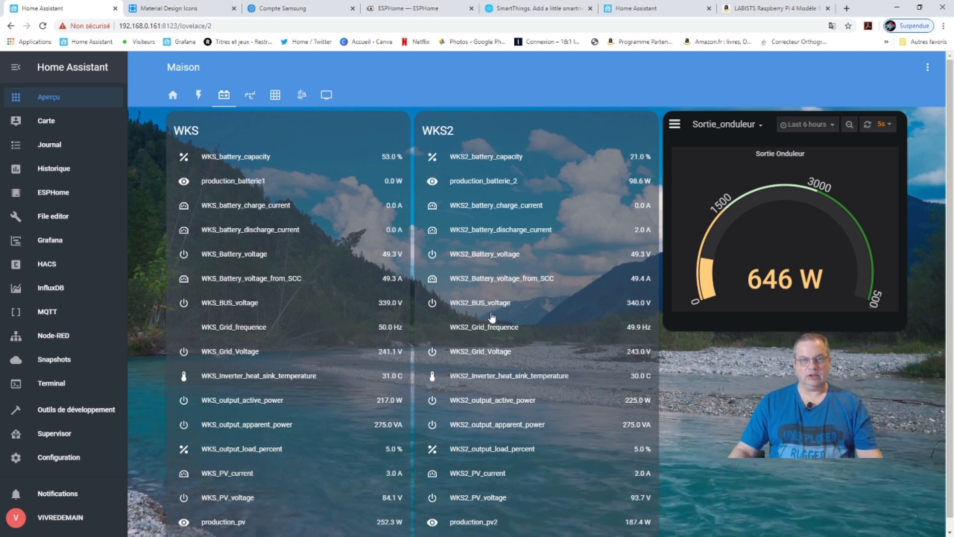
# Look over the WKS readings, then switch to view 3 with solar production and the 53% Pylontech gauge.
pyautogui.scroll(-1, 491, 314)
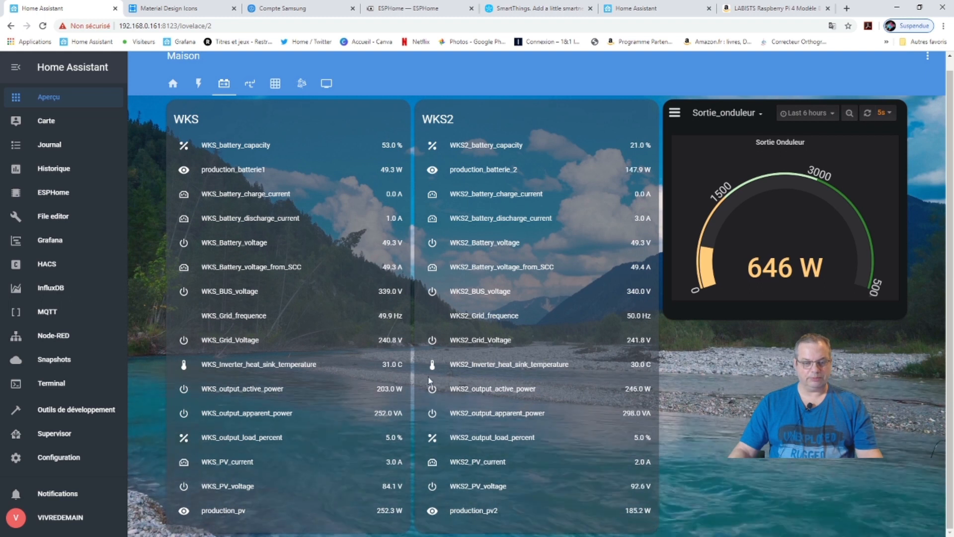
pyautogui.scroll(1, 301, 402)
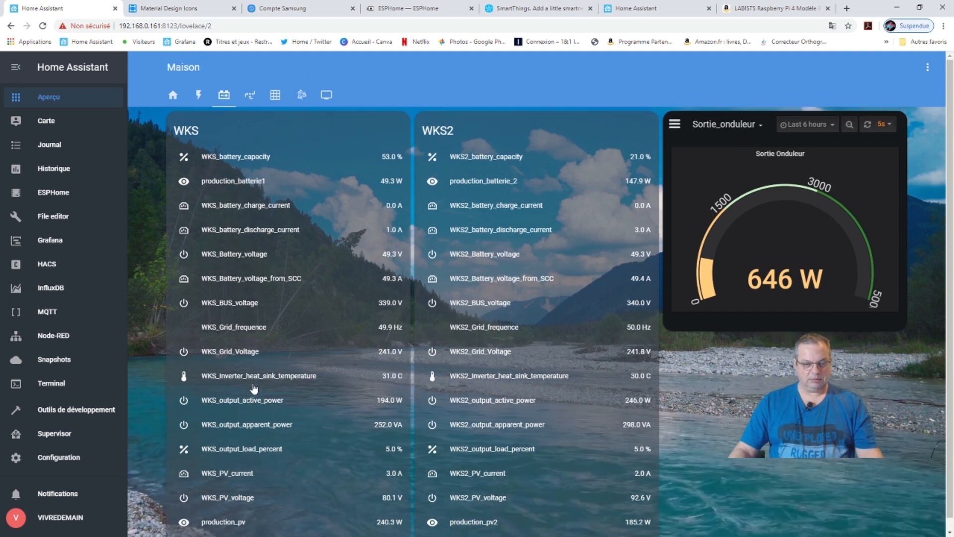
pyautogui.scroll(-1, 254, 389)
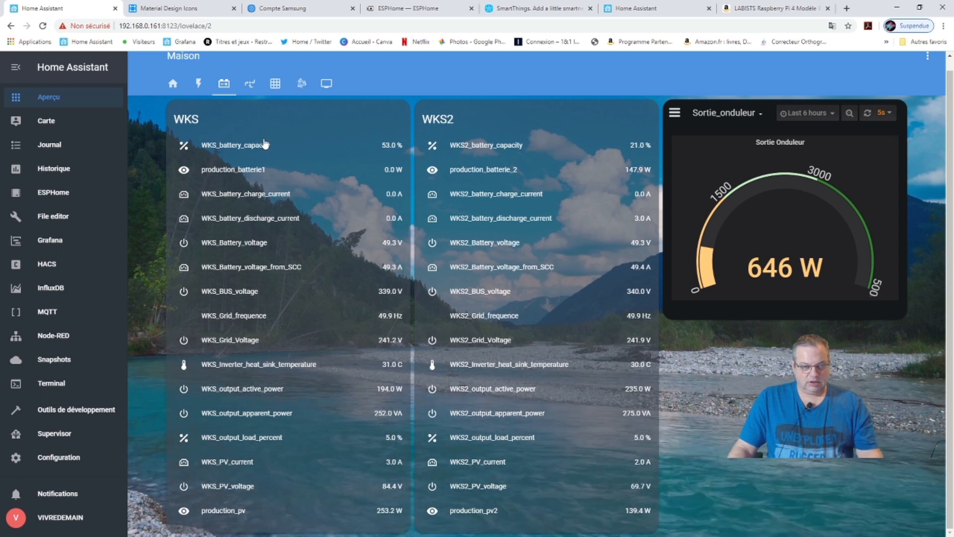
pyautogui.click(250, 84)
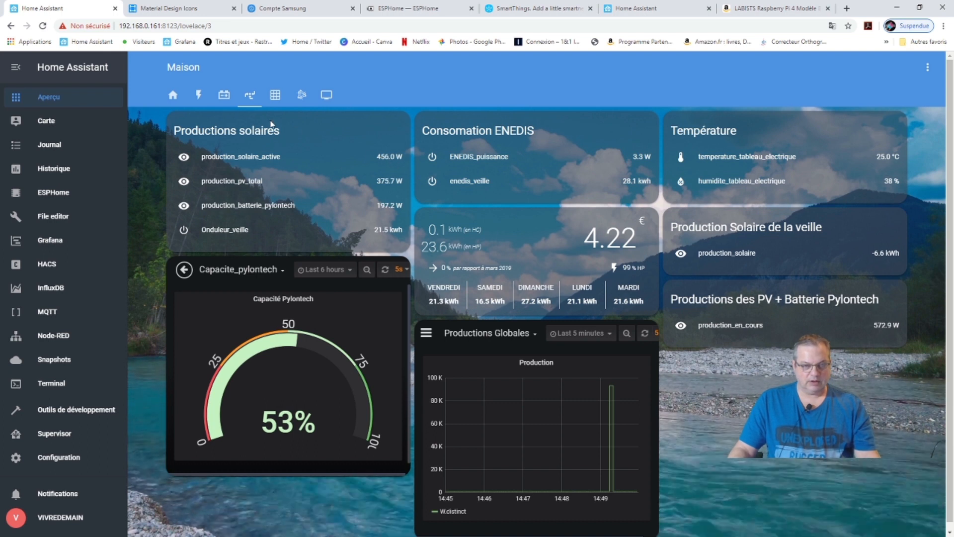
# Toggle between the electricity and production views, ending on the Reseau ENEDIS and Onduleurs readings.
pyautogui.click(199, 99)
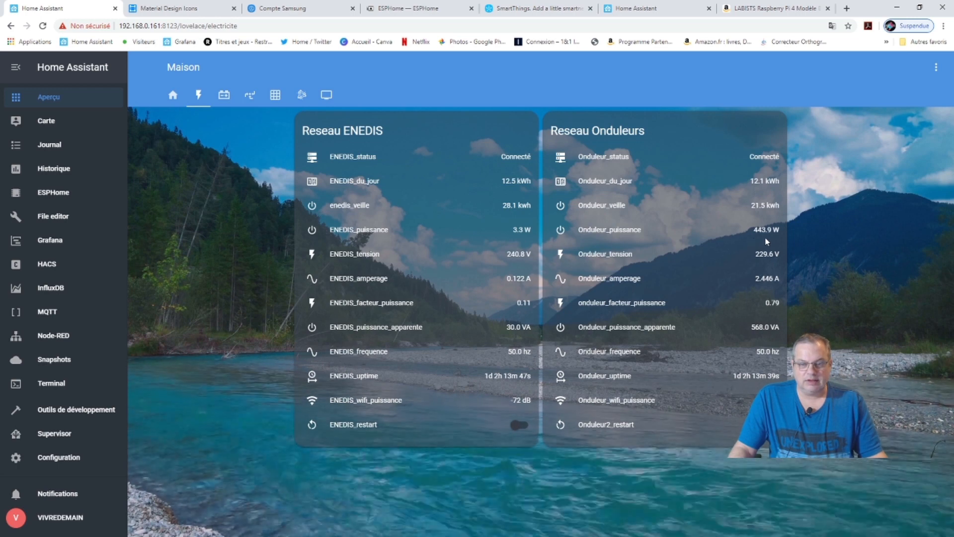
pyautogui.click(249, 97)
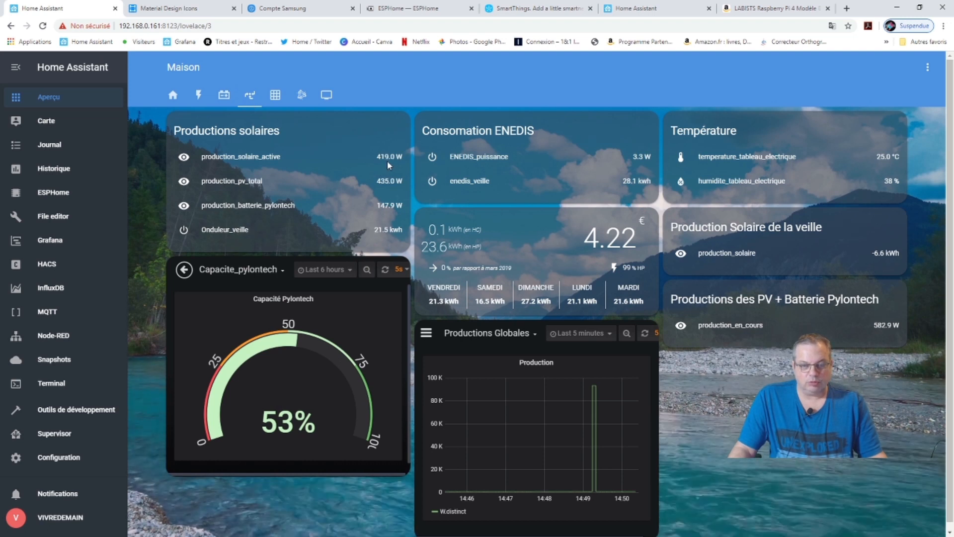
pyautogui.click(199, 95)
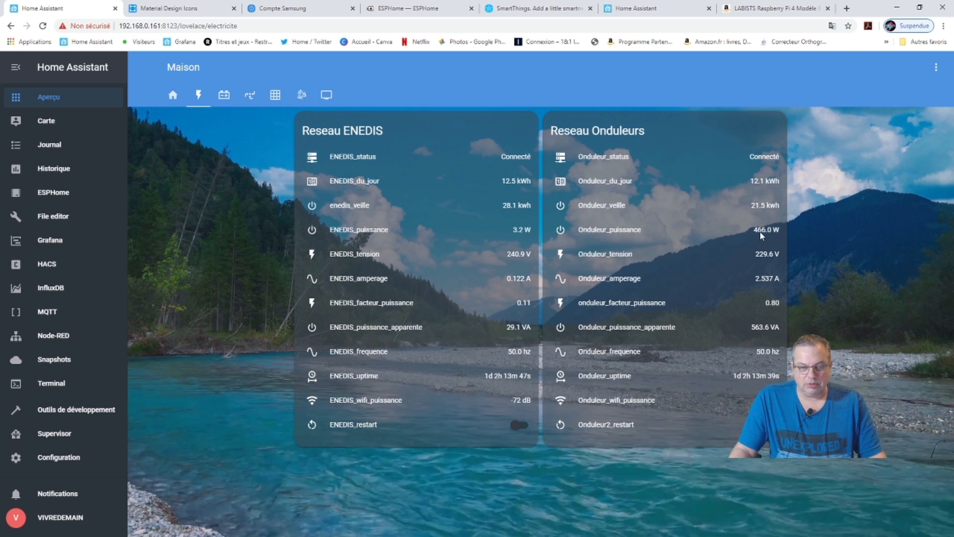
# Return to the production overview with solar, ENEDIS and temperature cards and the 53% Pylontech gauge.
pyautogui.click(250, 95)
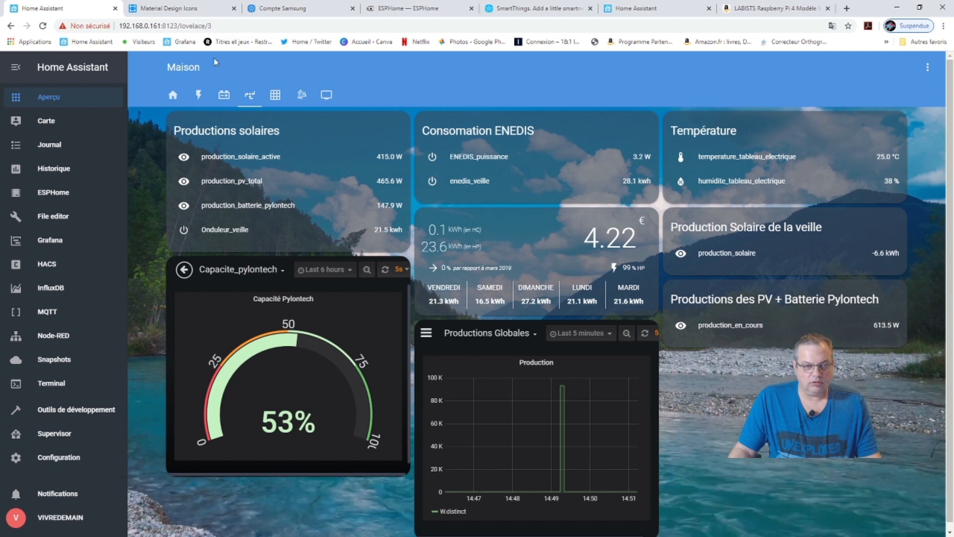
# Switch back to the electricity view, now showing Reseau Onduleurs at 449.9 W versus ENEDIS at 3.2 W.
pyautogui.click(199, 95)
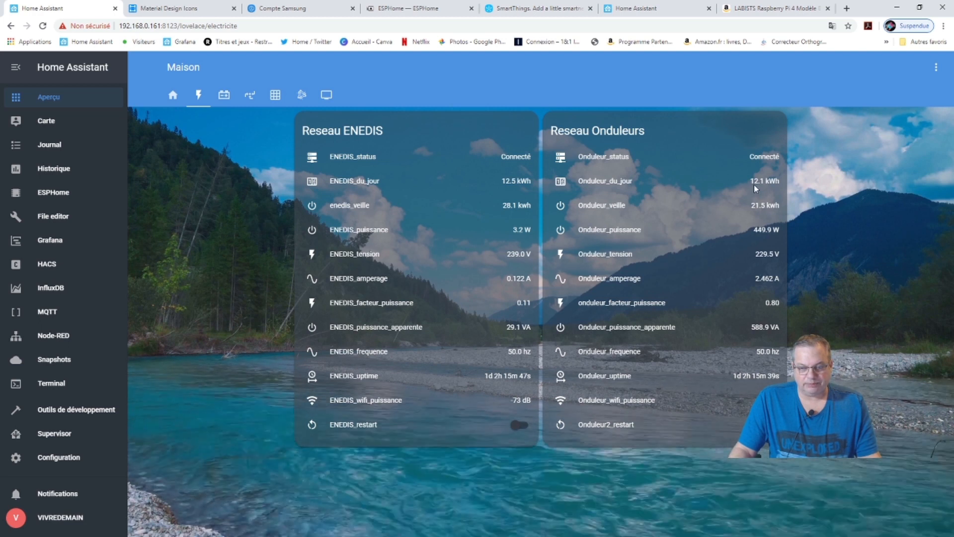
# Show the solar production overview with the Pylontech capacity gauge, then move to the ESPHome docs.
pyautogui.click(250, 94)
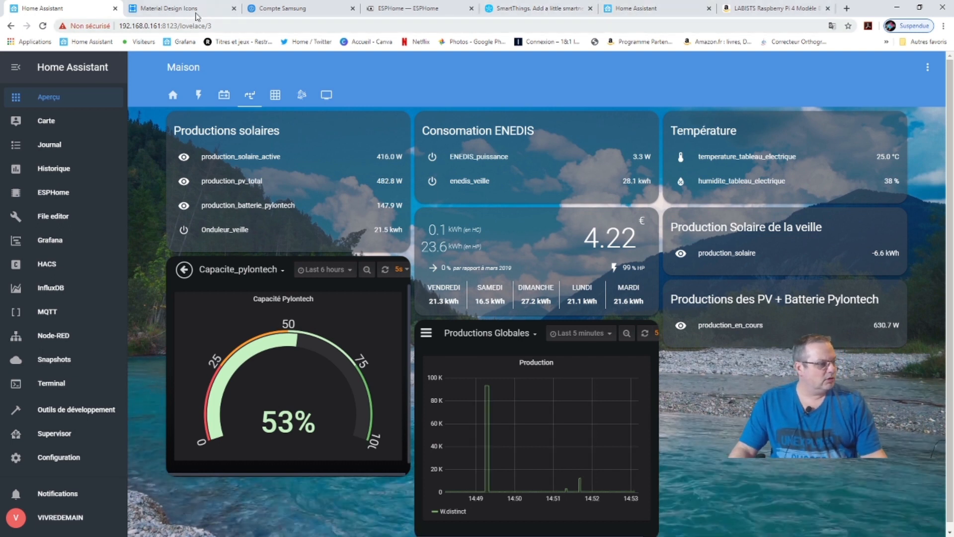
pyautogui.click(407, 8)
# Read the ESPHome DHT Temperature+Humidity Sensor page, then return to the Home Assistant dashboard.
pyautogui.scroll(-8, 506, 366)
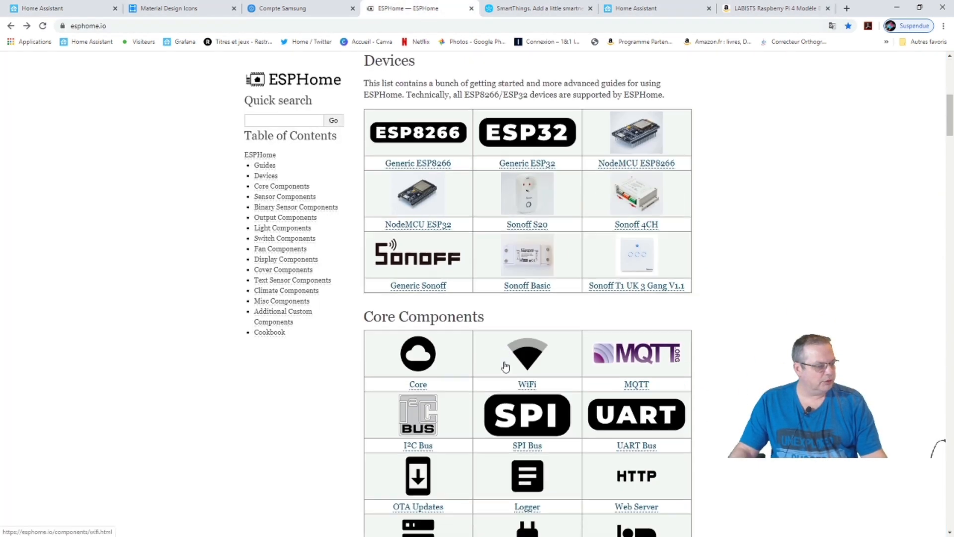
pyautogui.scroll(-10, 505, 366)
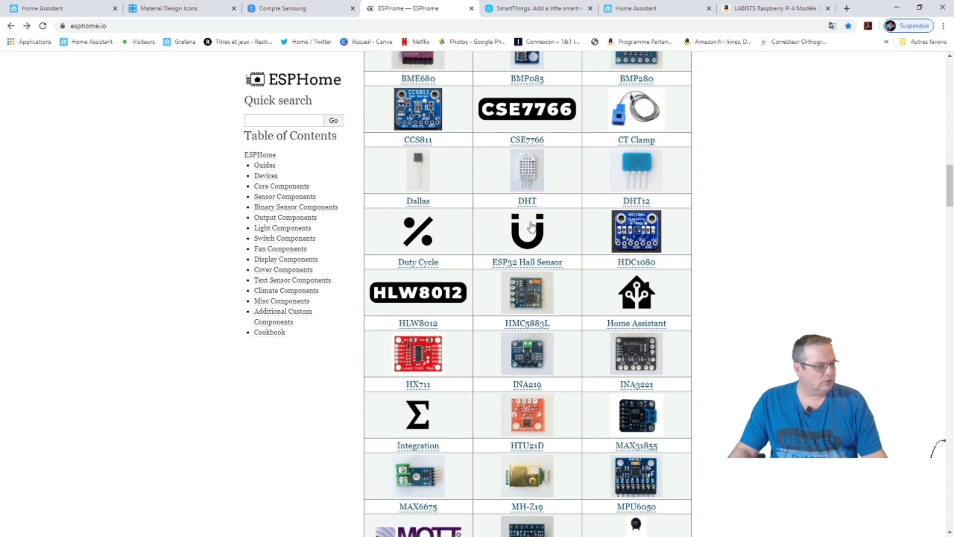
pyautogui.click(527, 177)
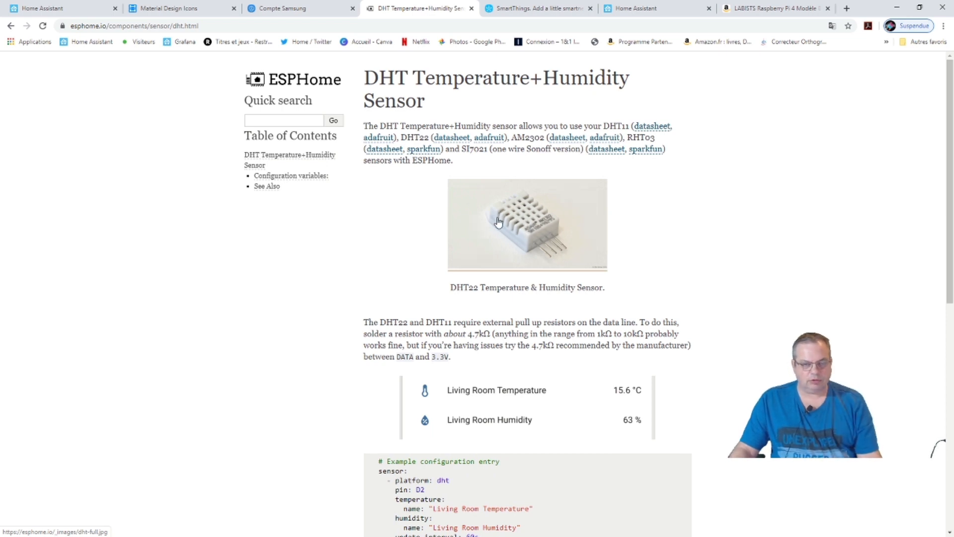
pyautogui.scroll(-3, 533, 345)
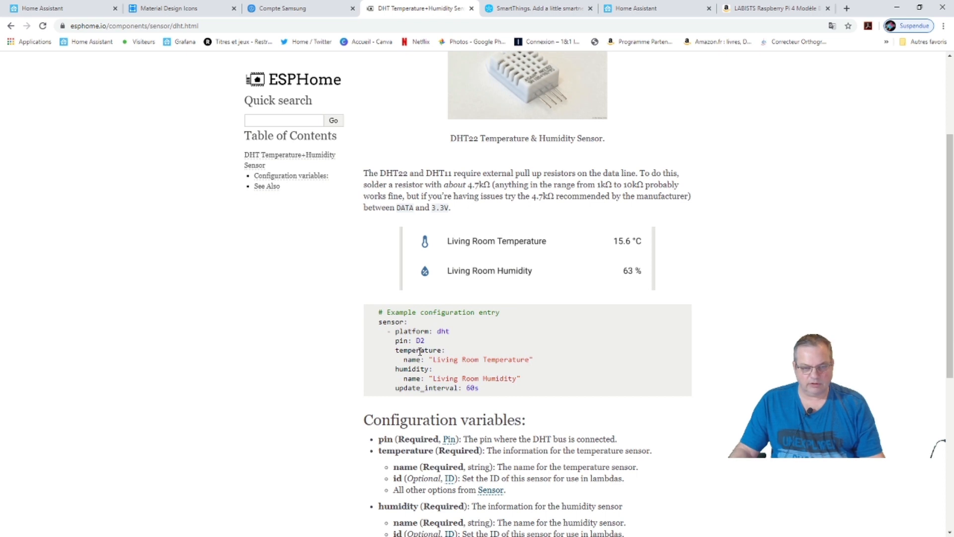
pyautogui.scroll(3, 477, 323)
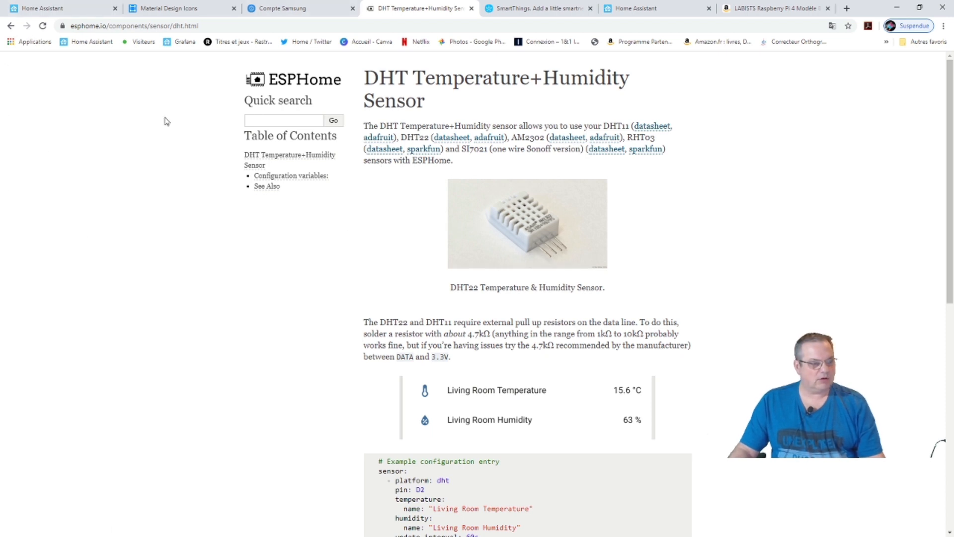
pyautogui.click(43, 8)
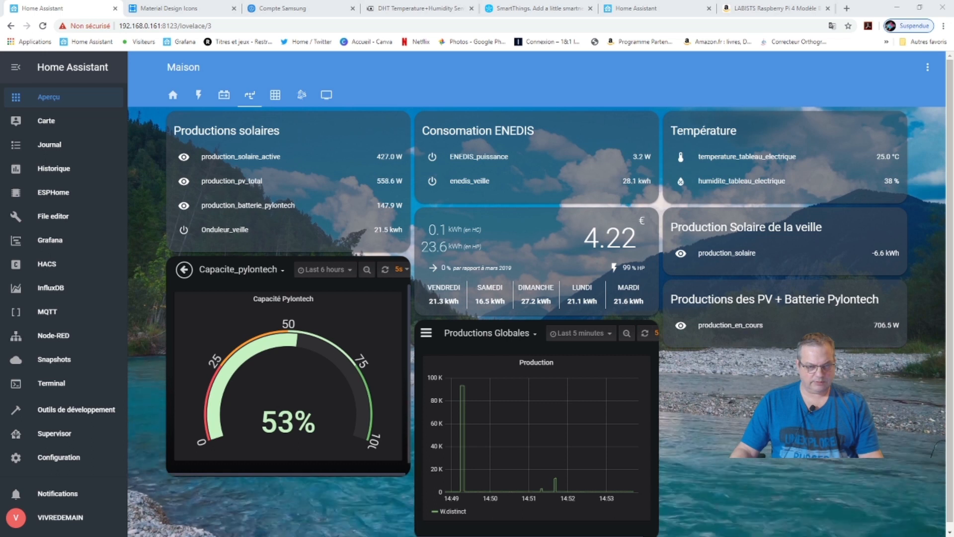
# Bring the server's file share window over and open config\esphome to list its YAML configs.
pyautogui.moveTo(953, 106); pyautogui.dragTo(466, 100)
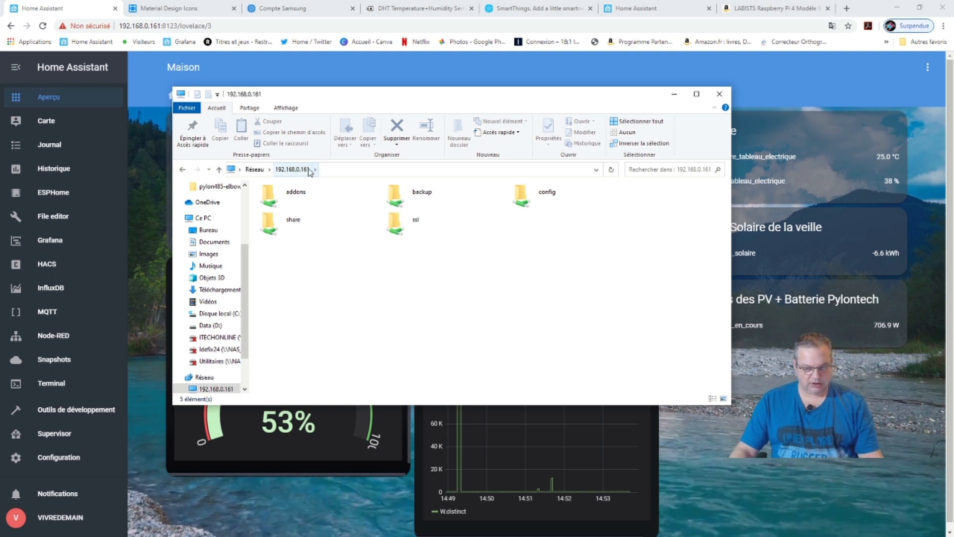
pyautogui.click(348, 223)
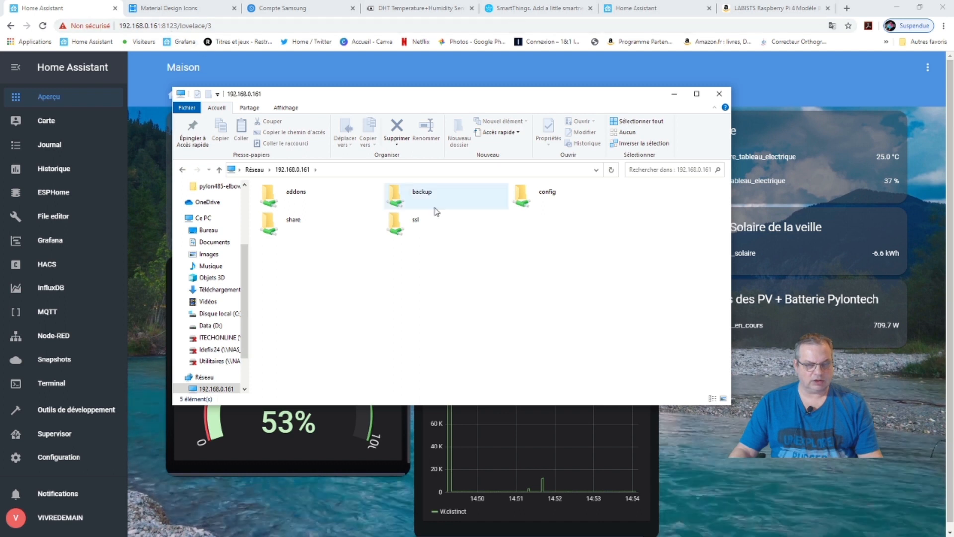
pyautogui.doubleClick(522, 198)
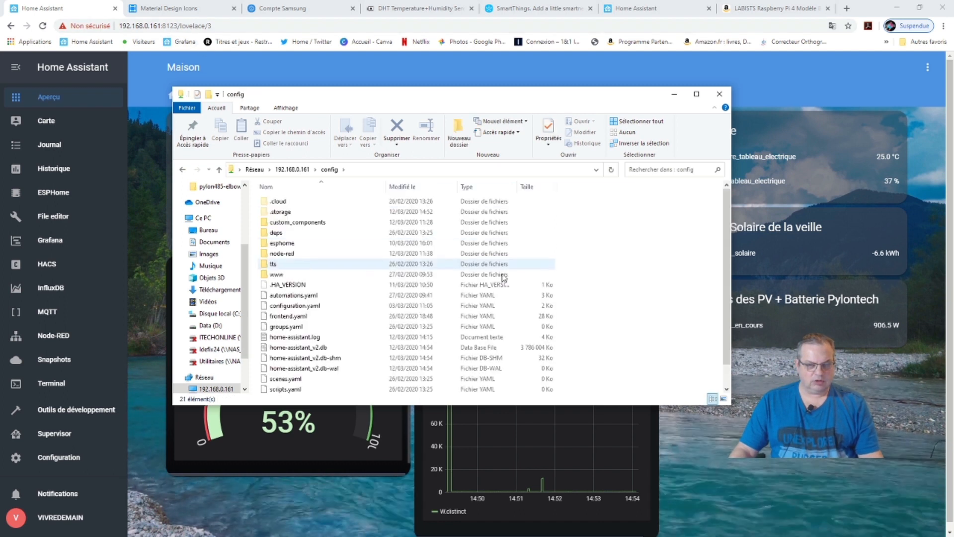
pyautogui.click(282, 245)
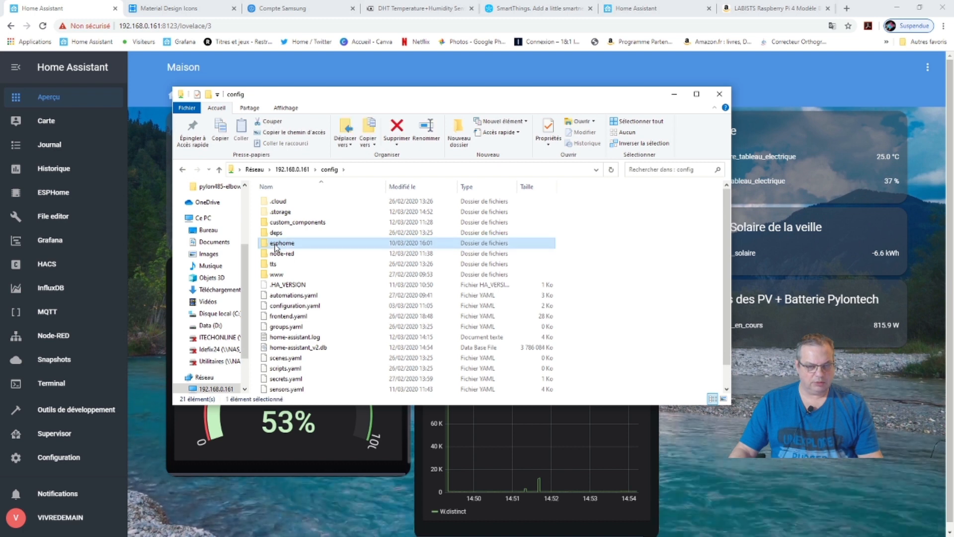
pyautogui.click(276, 245)
pyautogui.click(264, 245)
pyautogui.doubleClick(265, 244)
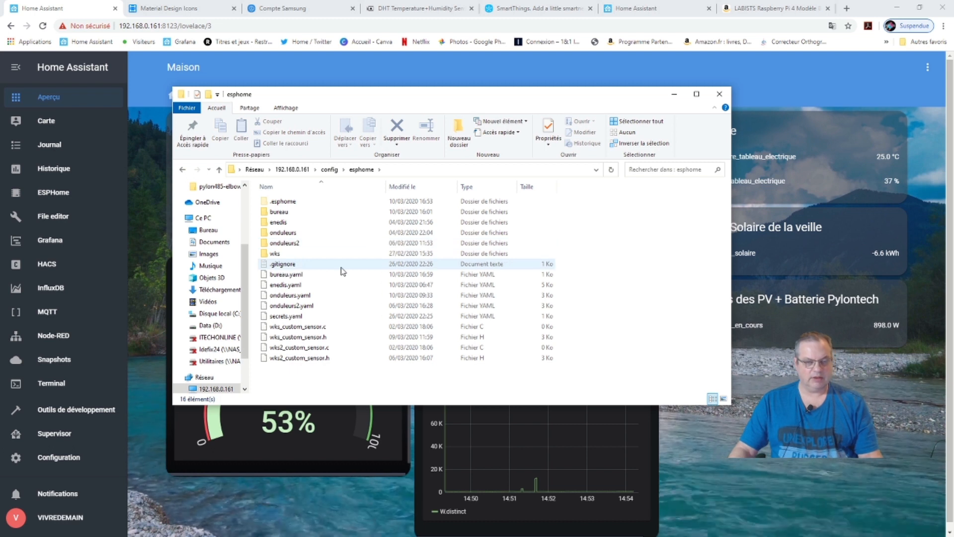
pyautogui.click(671, 101)
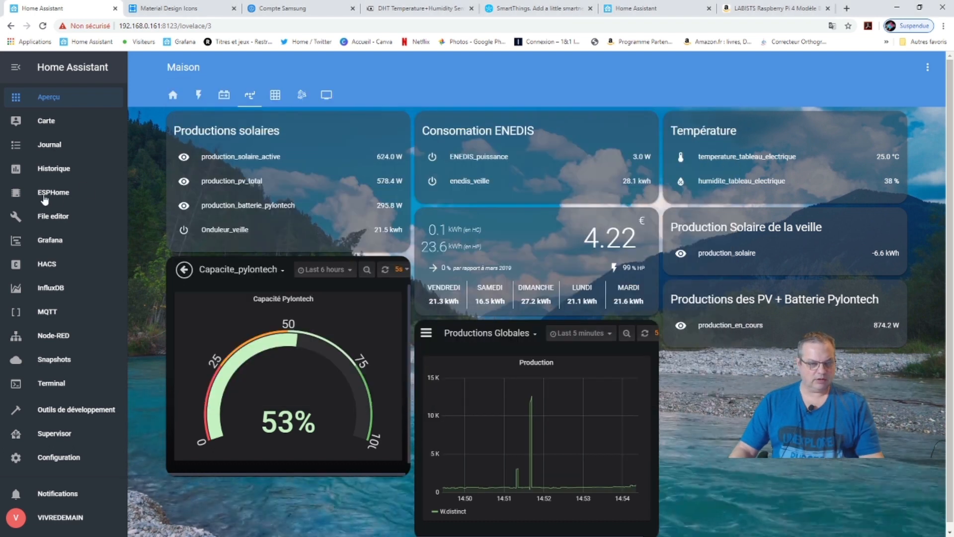
# Select ESPHome in the Home Assistant sidebar.
pyautogui.click(45, 198)
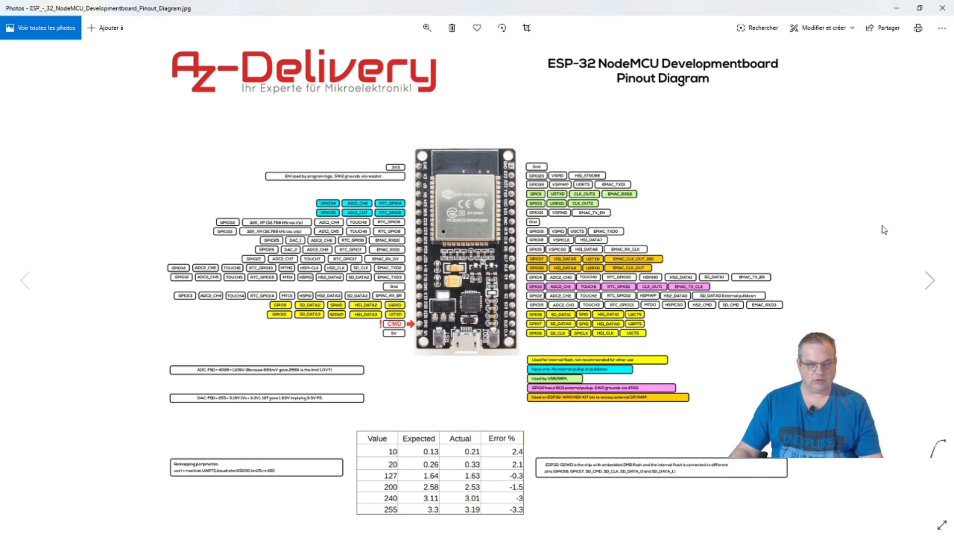
# Zoom in and out on the NodeMCU pinout, then advance to the DEVKIT pinout image.
pyautogui.scroll(4, 457, 233)
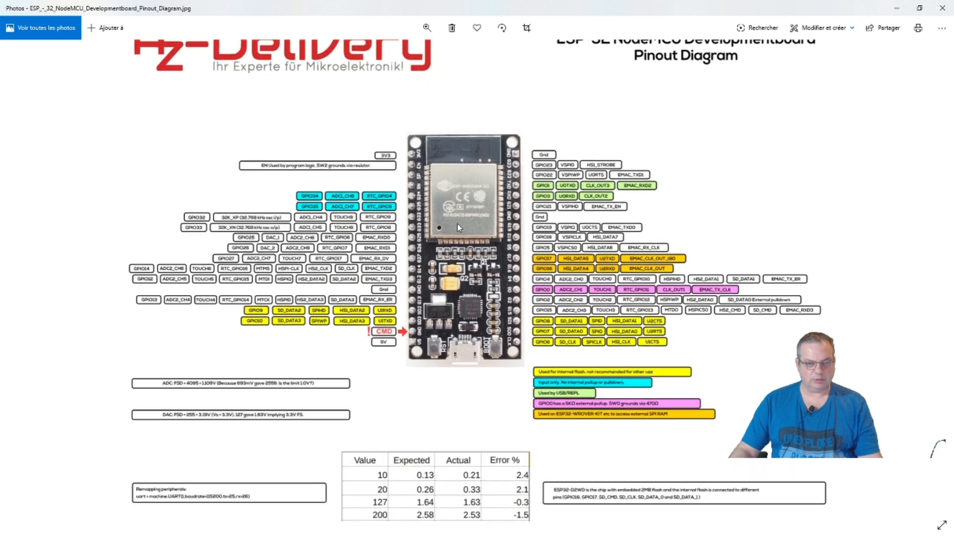
pyautogui.scroll(1, 459, 227)
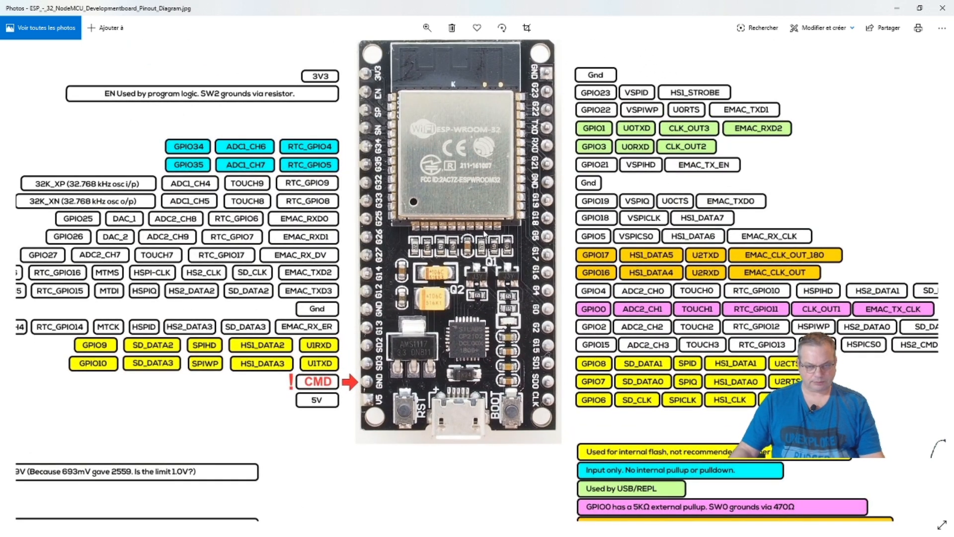
pyautogui.scroll(-1, 485, 233)
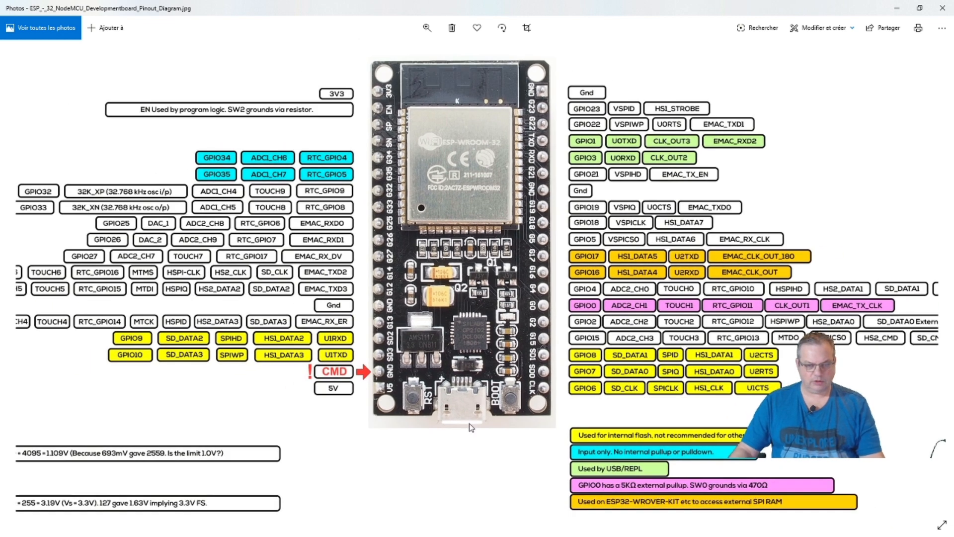
pyautogui.scroll(-3, 509, 345)
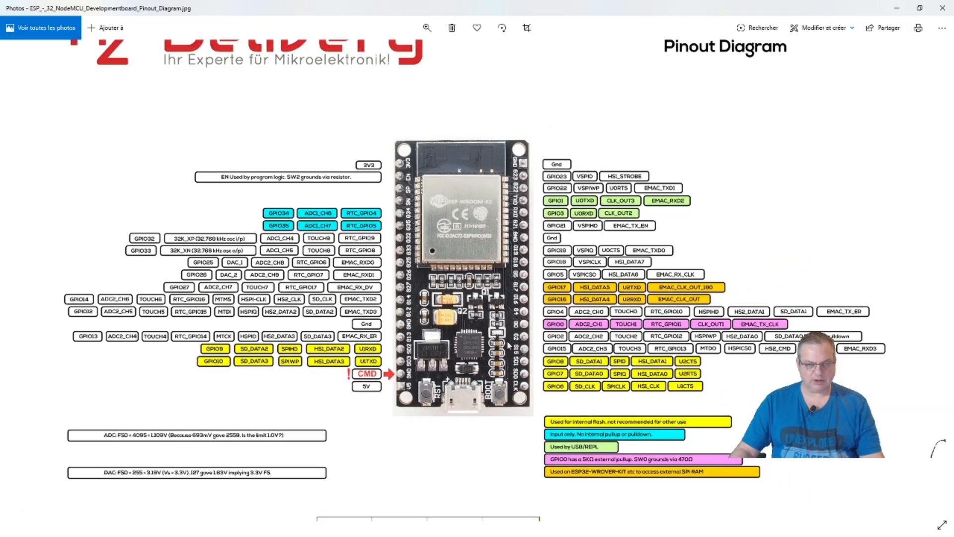
pyautogui.scroll(-2, 507, 344)
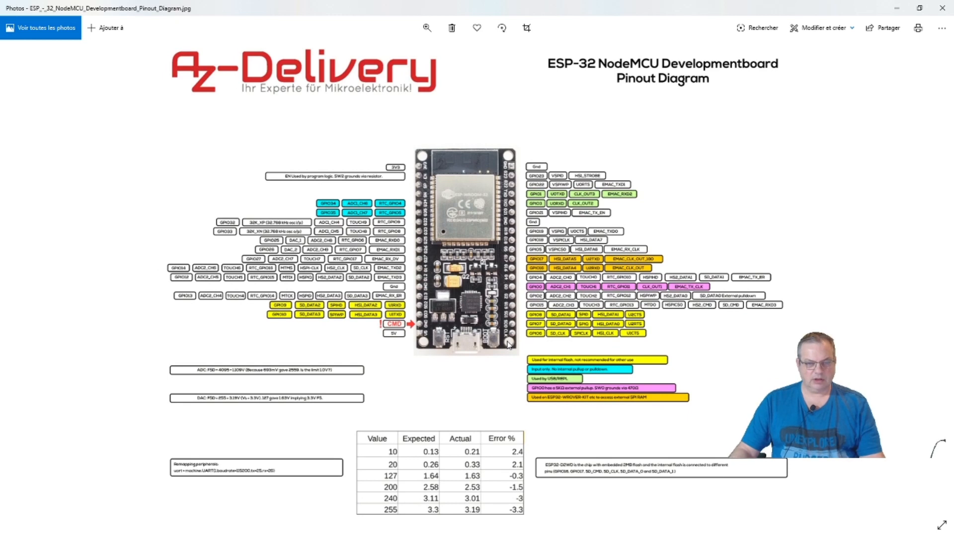
pyautogui.press('Right')
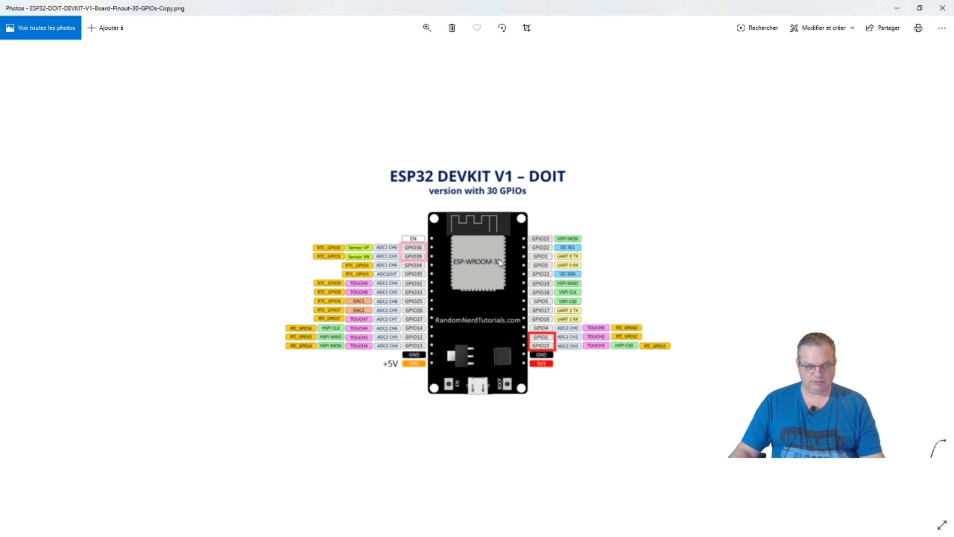
# Zoom into the DEVKIT pinout, then move on to the RS232 adapter board photo.
pyautogui.scroll(3, 501, 264)
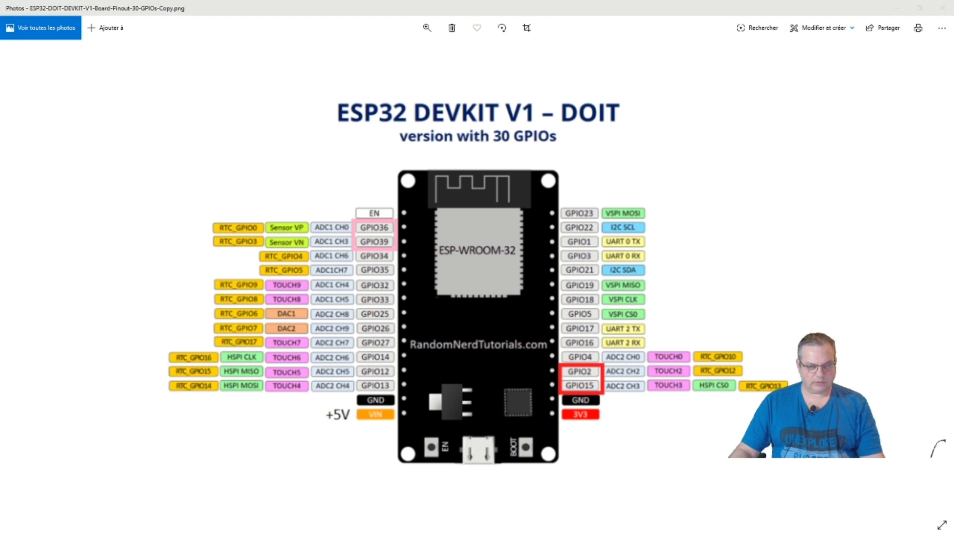
pyautogui.hotkey('alt', 'Tab')
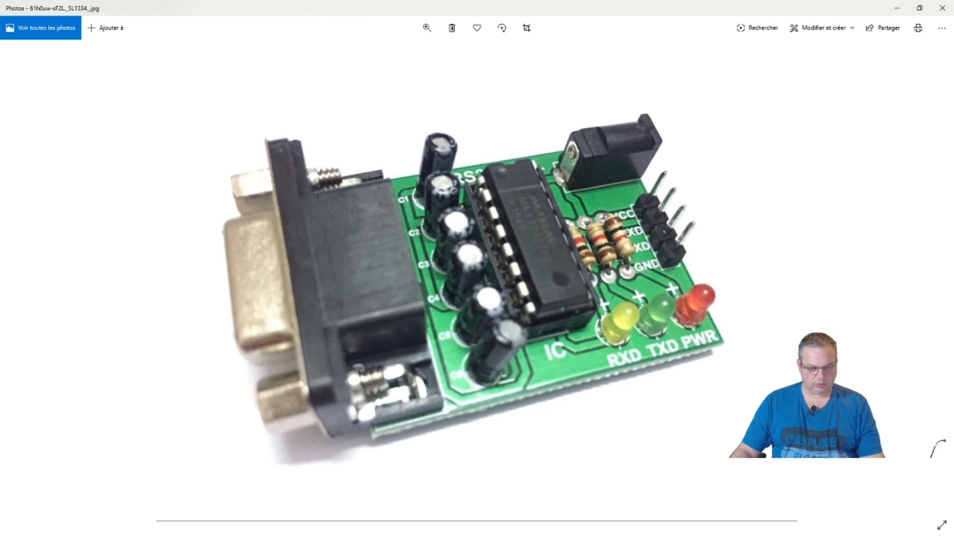
# Cycle windows away from the RS232 board photo toward the esphome folder window.
pyautogui.hotkey('alt', 'Tab')
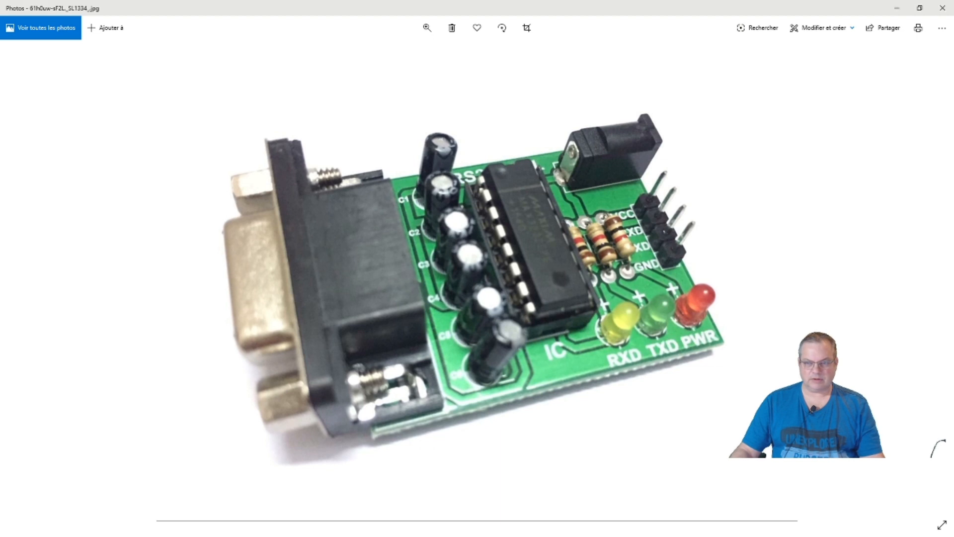
pyautogui.hotkey('alt', 'Tab')
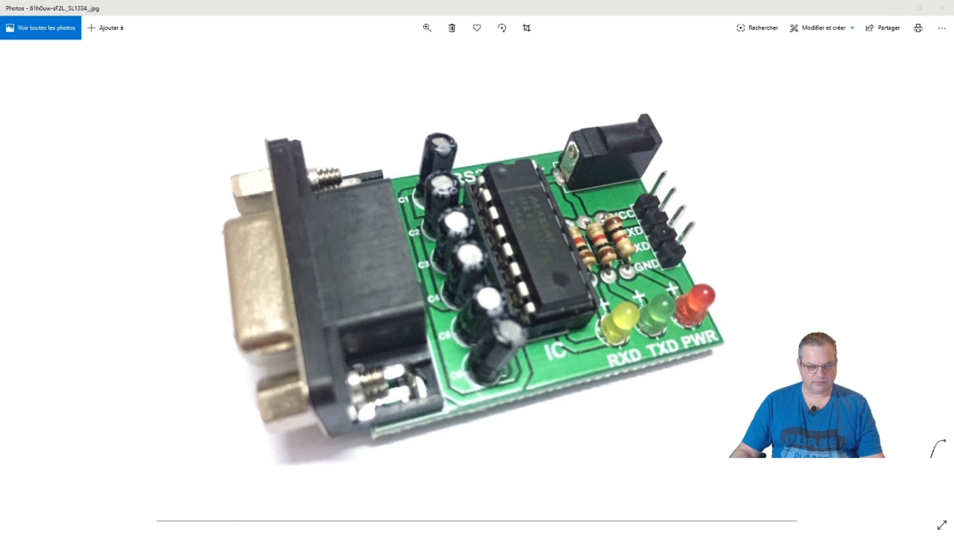
pyautogui.hotkey('alt', 'Tab')
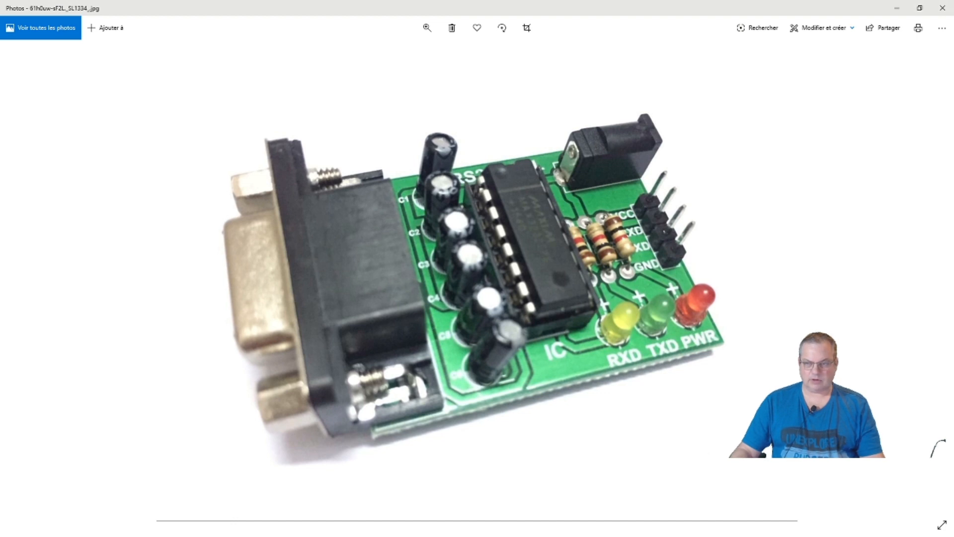
pyautogui.hotkey('alt', 'Tab')
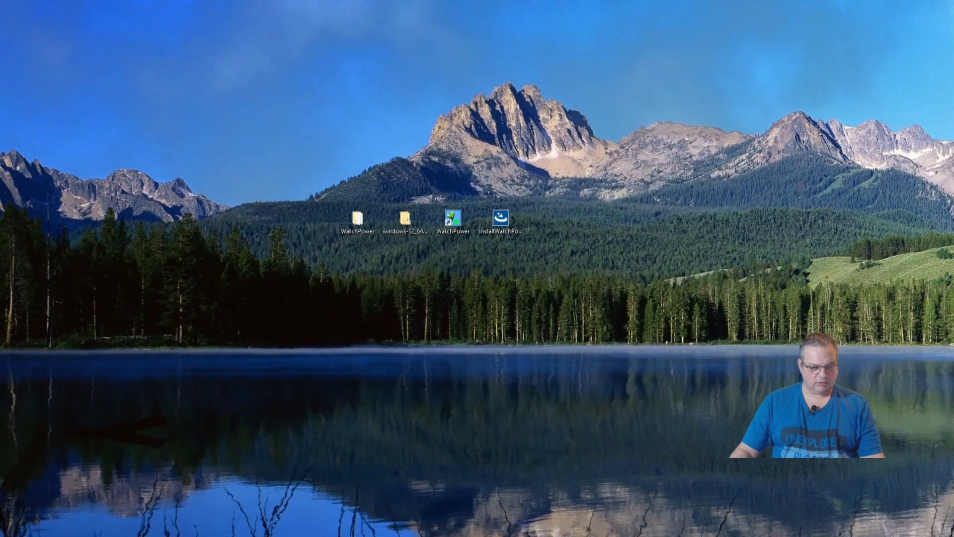
# Set aside the esphome window and open CHAINE VIVREDEMAIN\Home Assistant\IMAGES\Branchement.PNG.
pyautogui.hotkey('alt', 'Tab')
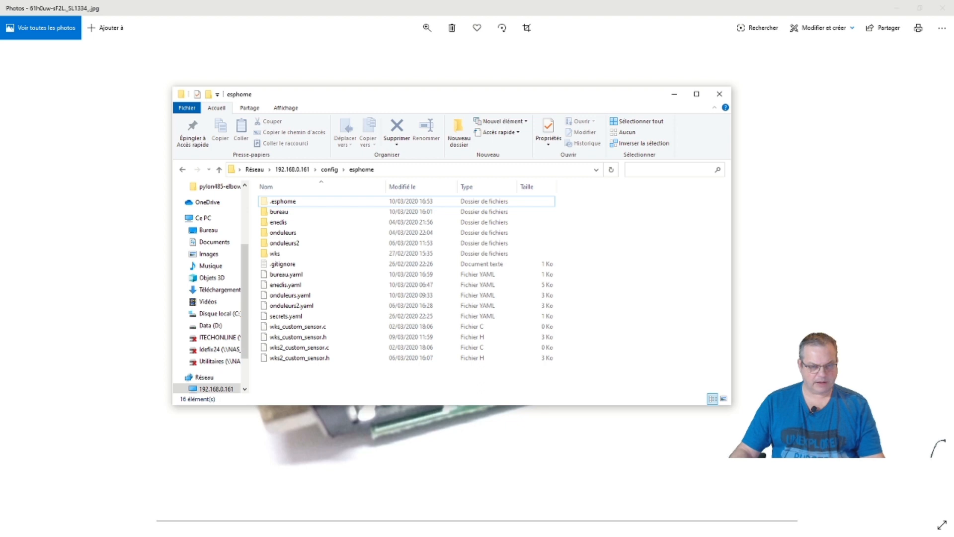
pyautogui.hotkey('alt', 'Tab')
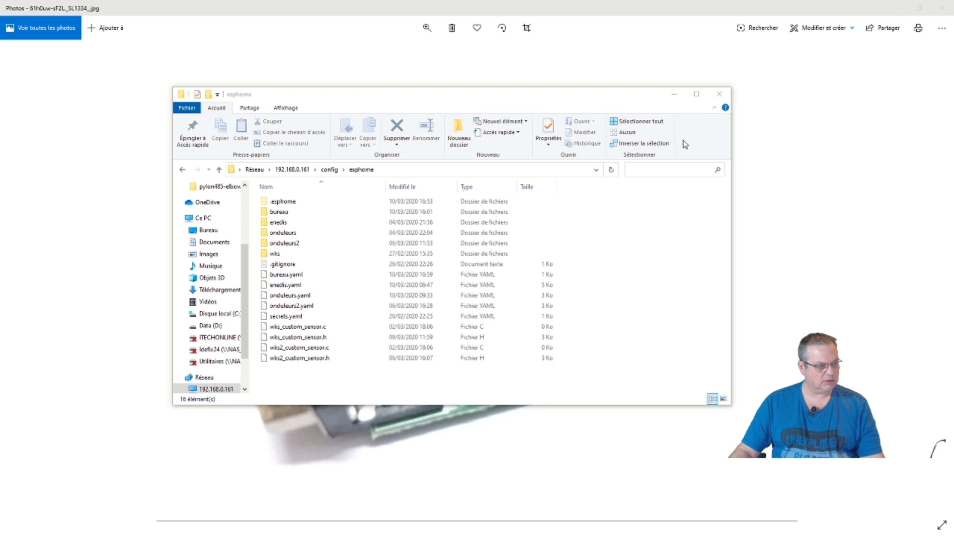
pyautogui.click(674, 94)
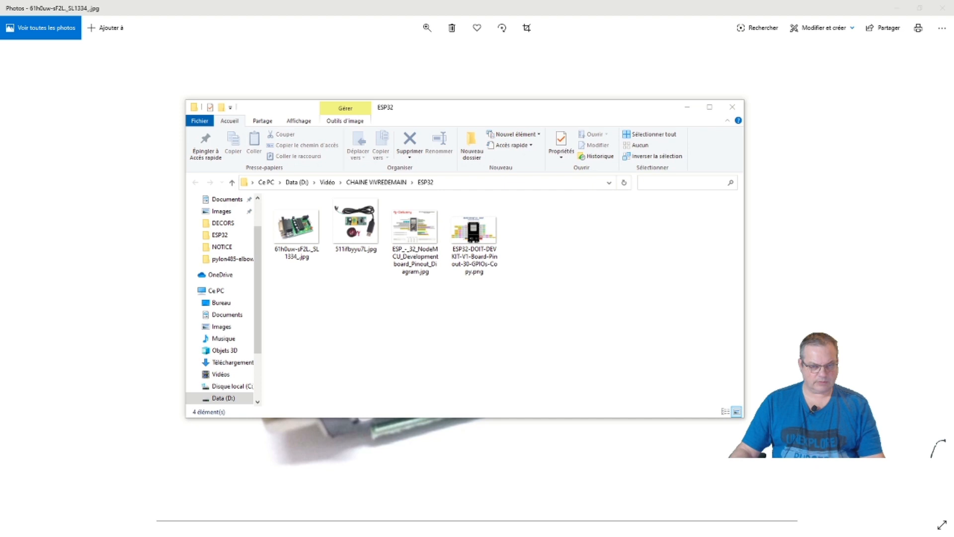
pyautogui.click(390, 183)
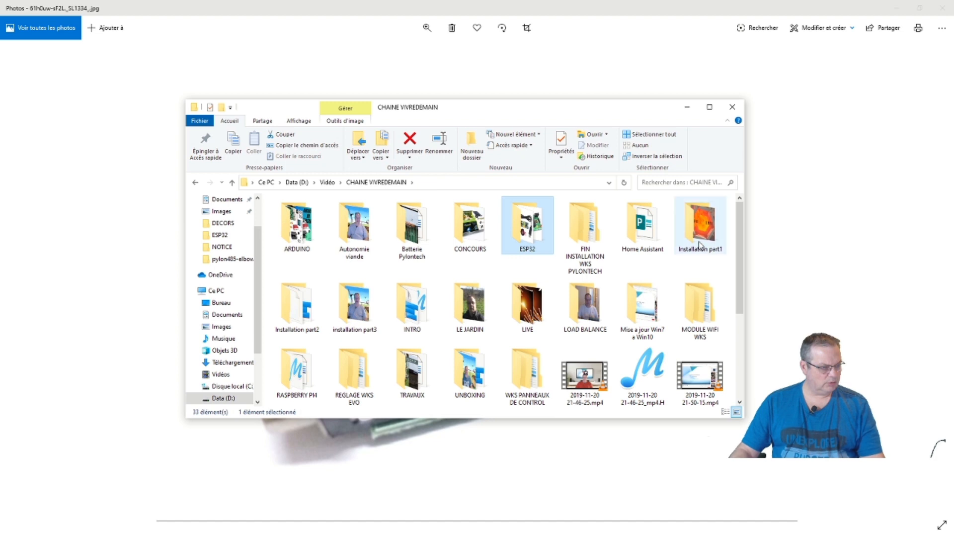
pyautogui.doubleClick(646, 226)
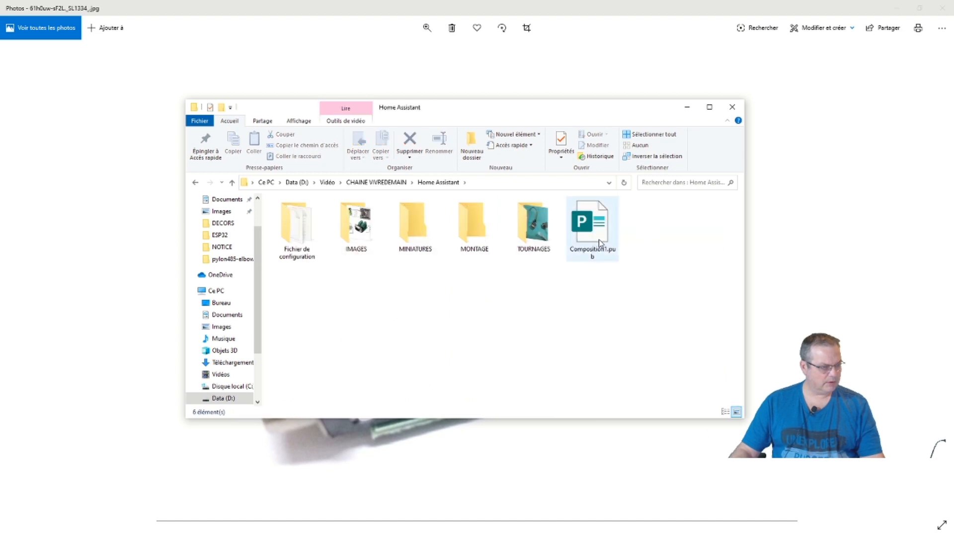
pyautogui.doubleClick(365, 241)
pyautogui.doubleClick(313, 224)
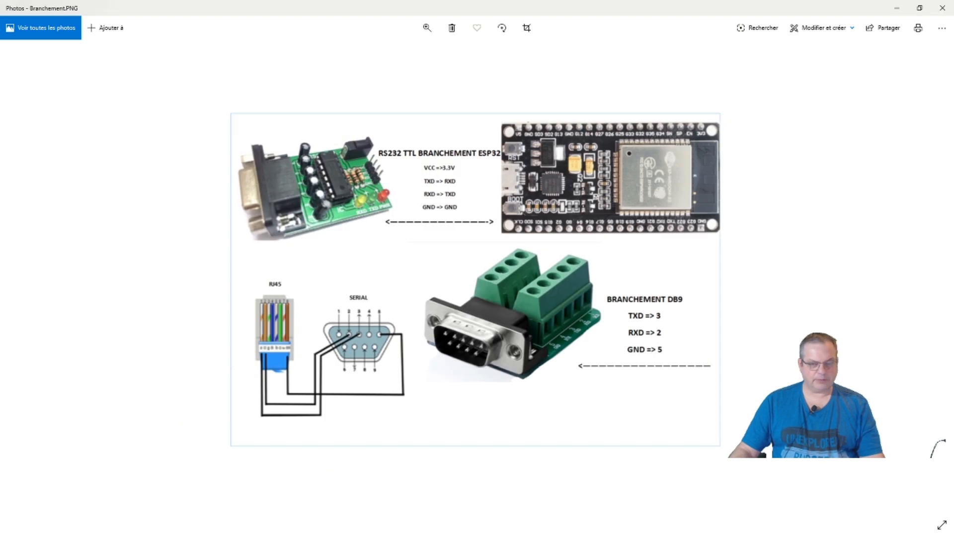
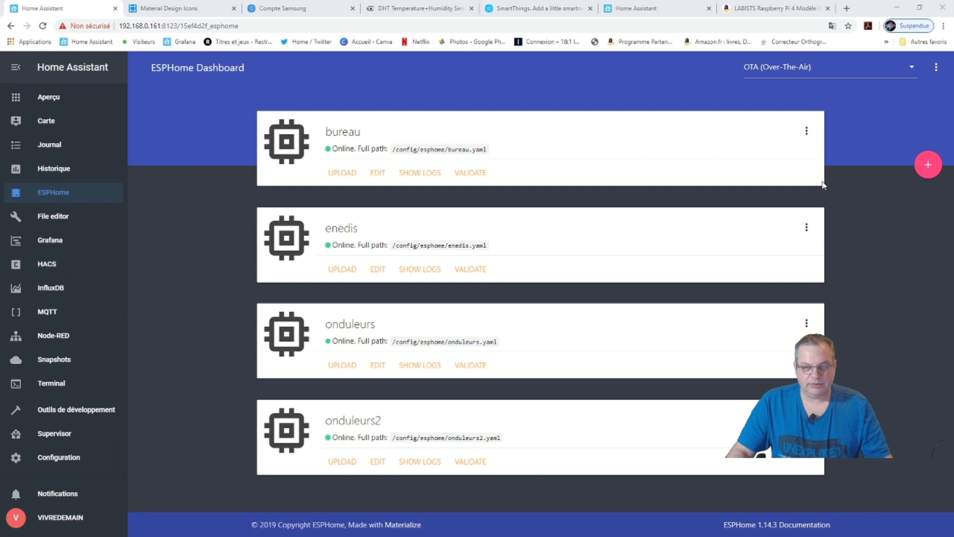
# Create a new ESPHome node named 'test' in lowercase, replacing the rejected 'TEST'.
pyautogui.click(926, 167)
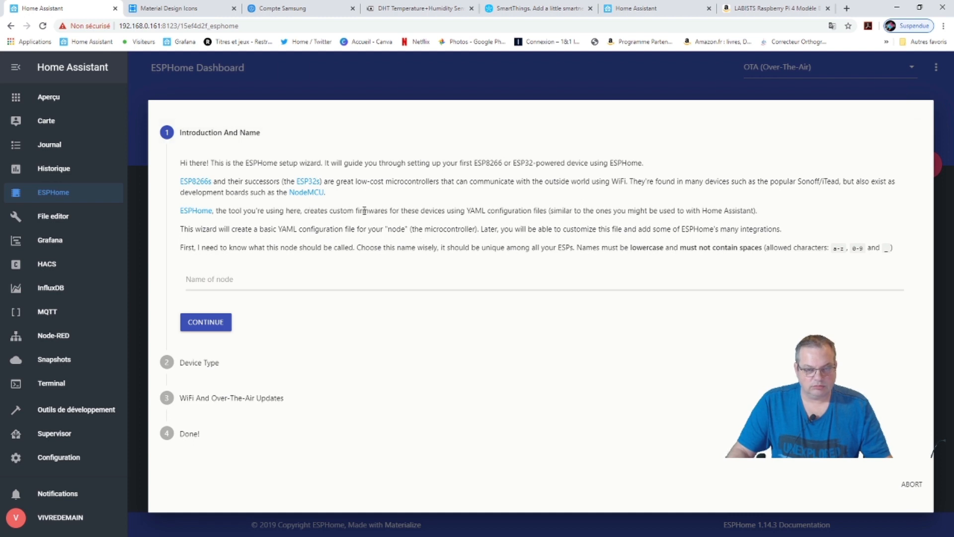
pyautogui.click(252, 280)
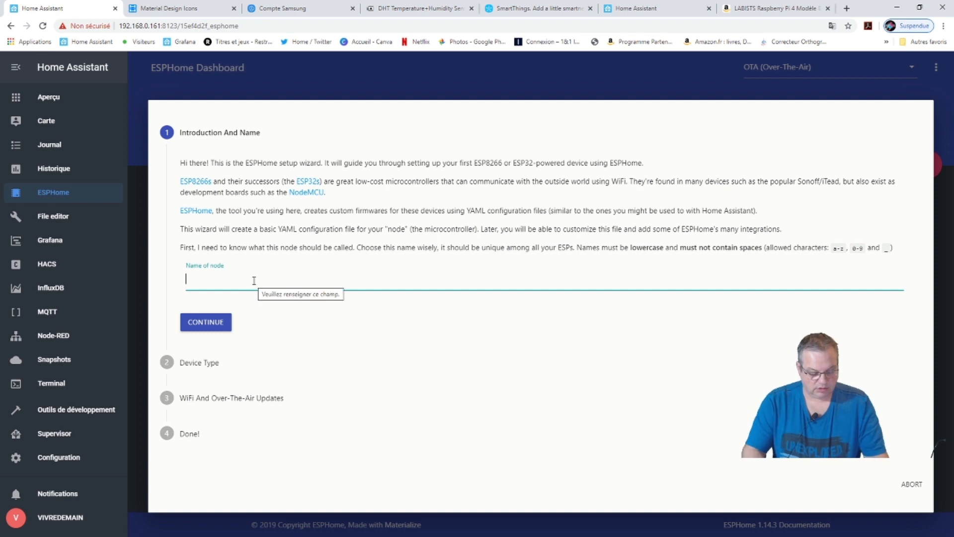
pyautogui.write('TEST')
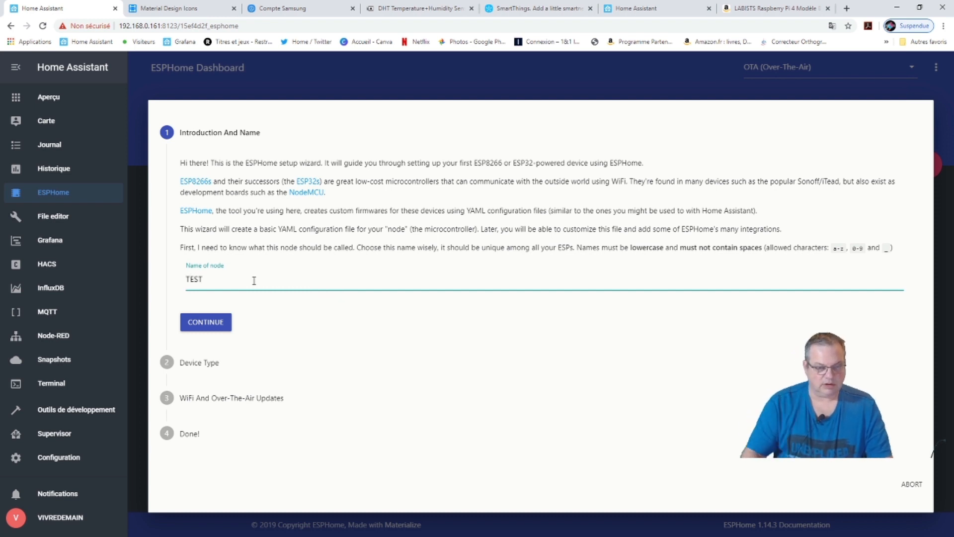
pyautogui.click(226, 324)
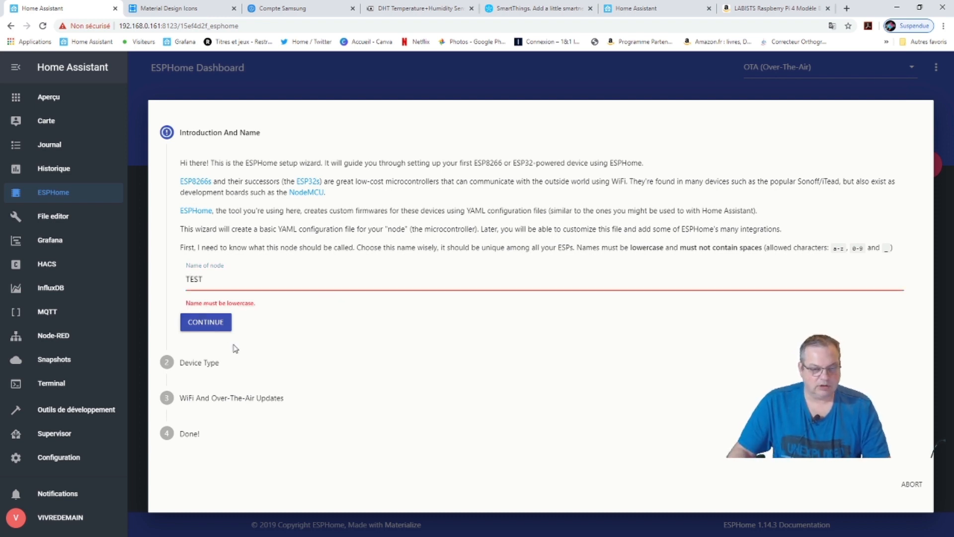
pyautogui.click(217, 280)
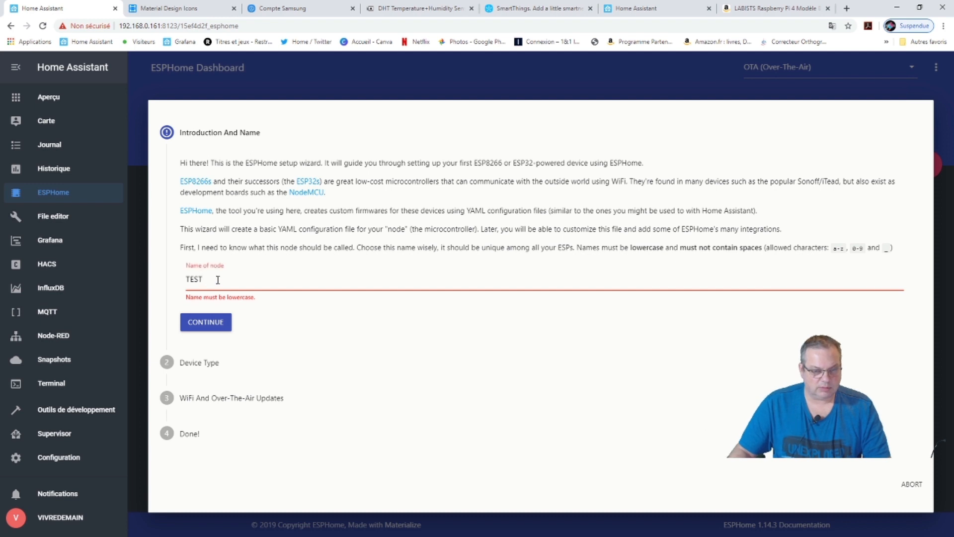
pyautogui.press('BackSpace')
pyautogui.press('BackSpace')
pyautogui.press('BackSpace')
pyautogui.press('BackSpace')
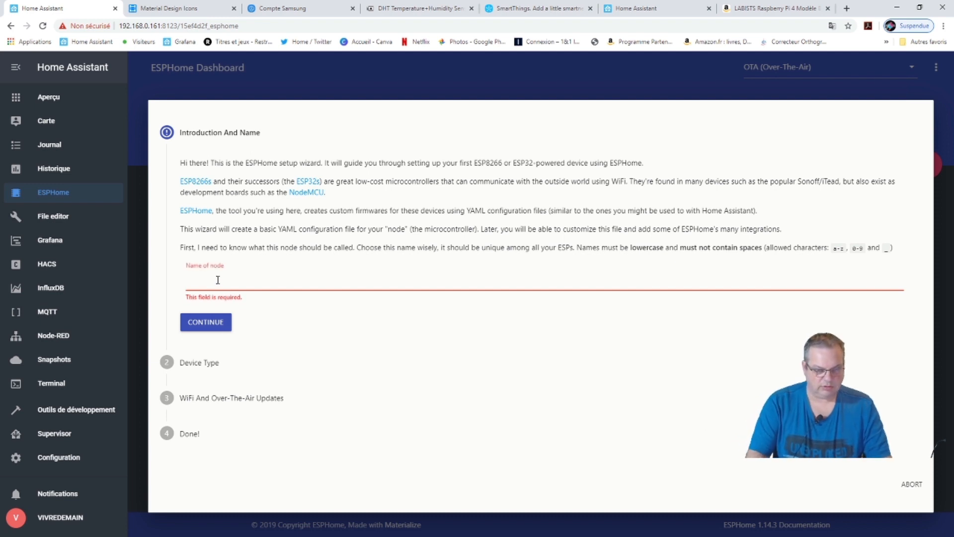
pyautogui.write('test')
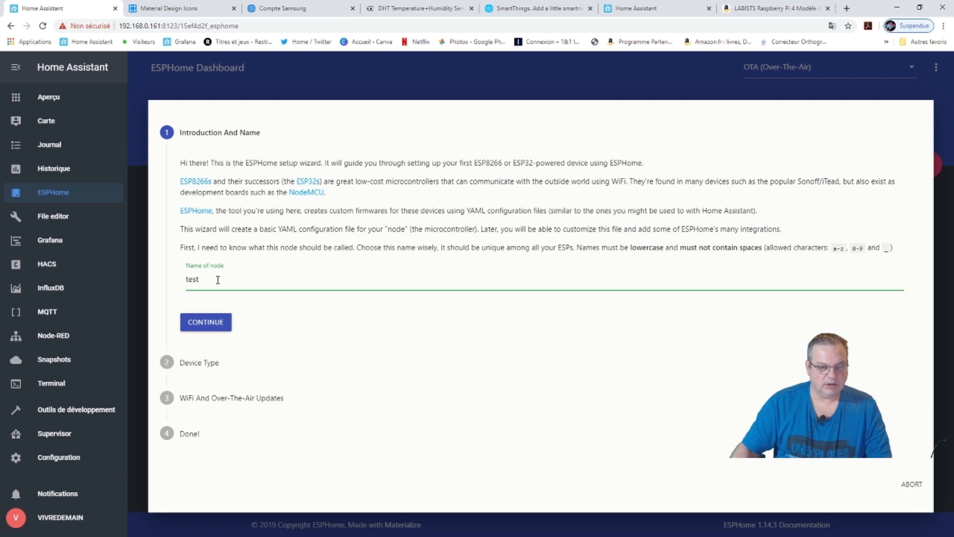
pyautogui.click(206, 322)
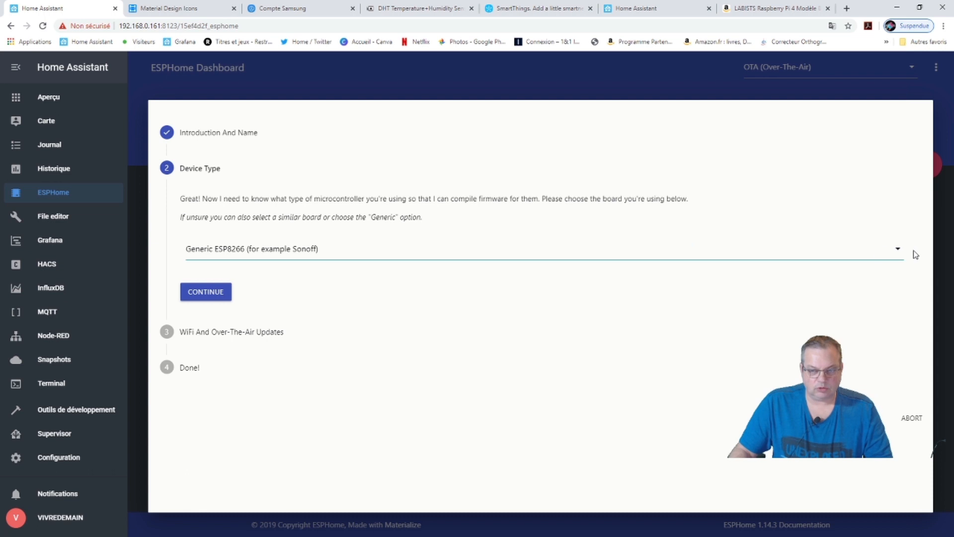
# Choose Espressif ESP32 Dev Module as the node's board and confirm it.
pyautogui.click(897, 254)
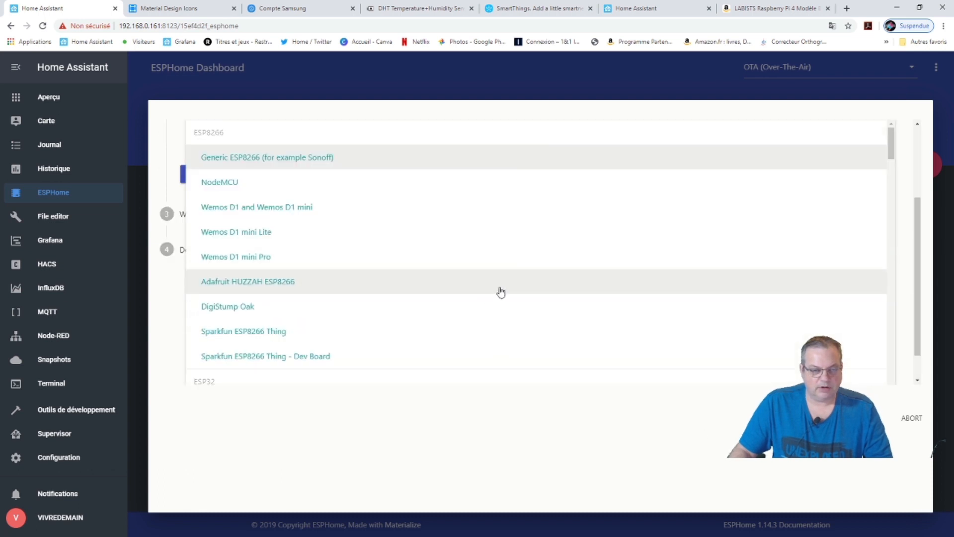
pyautogui.scroll(-5, 366, 320)
pyautogui.scroll(-3, 319, 325)
pyautogui.scroll(2, 275, 318)
pyautogui.scroll(-9, 276, 317)
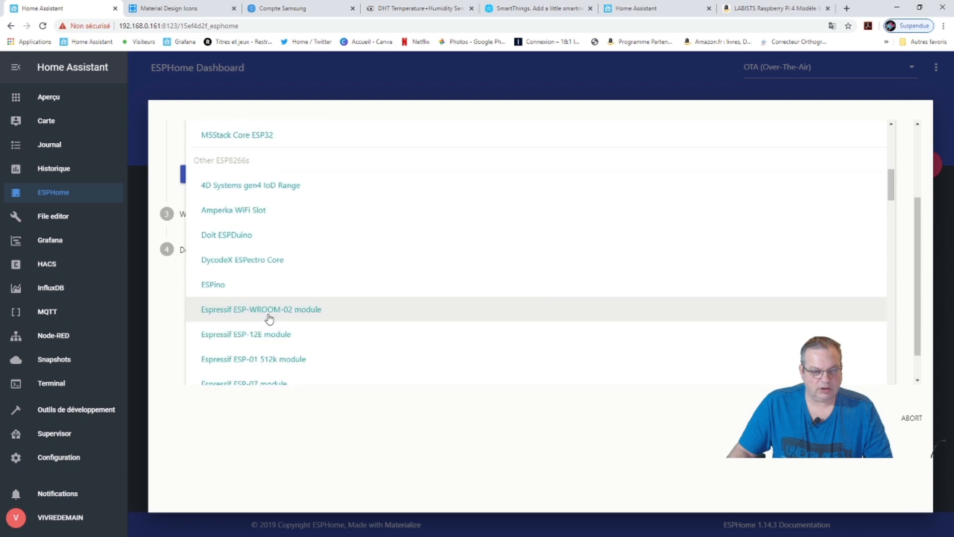
pyautogui.scroll(-6, 269, 319)
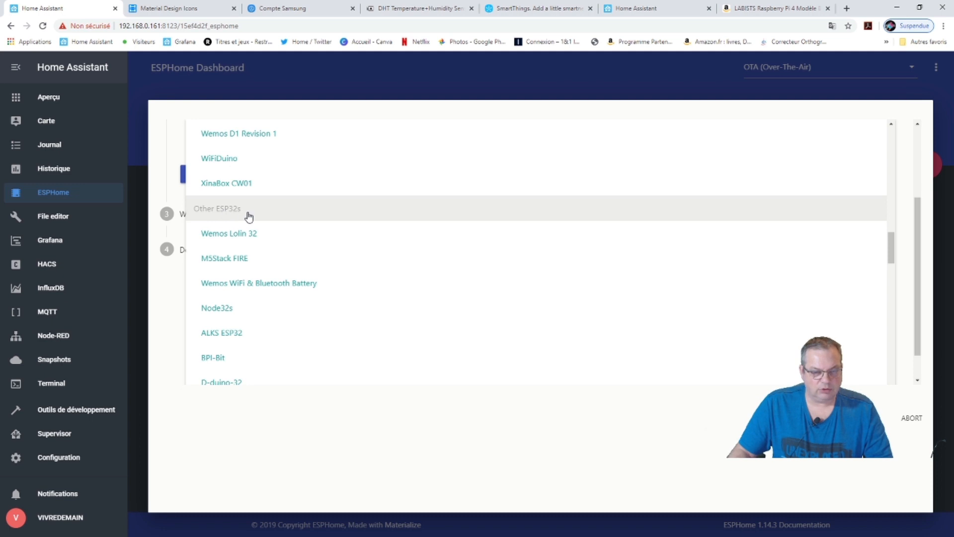
pyautogui.scroll(-1, 239, 326)
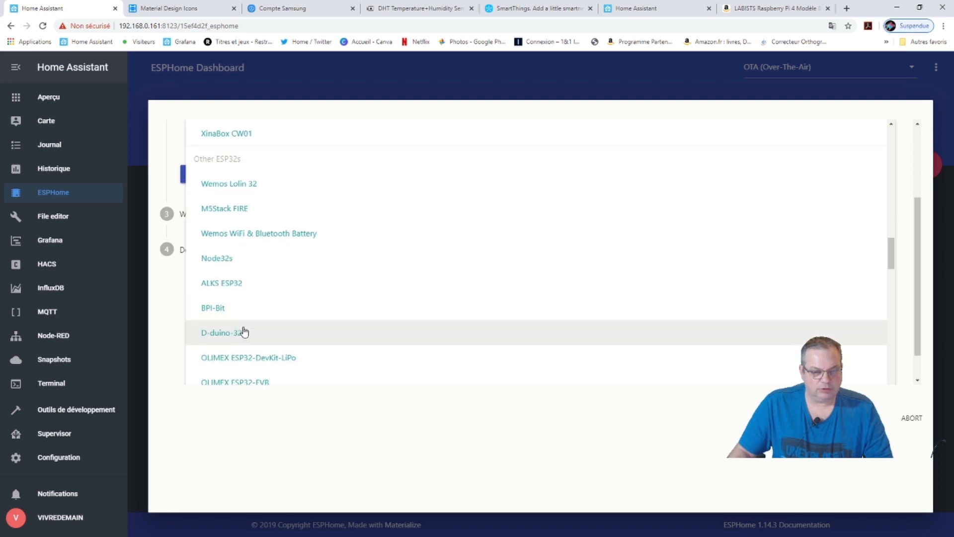
pyautogui.scroll(-1, 244, 330)
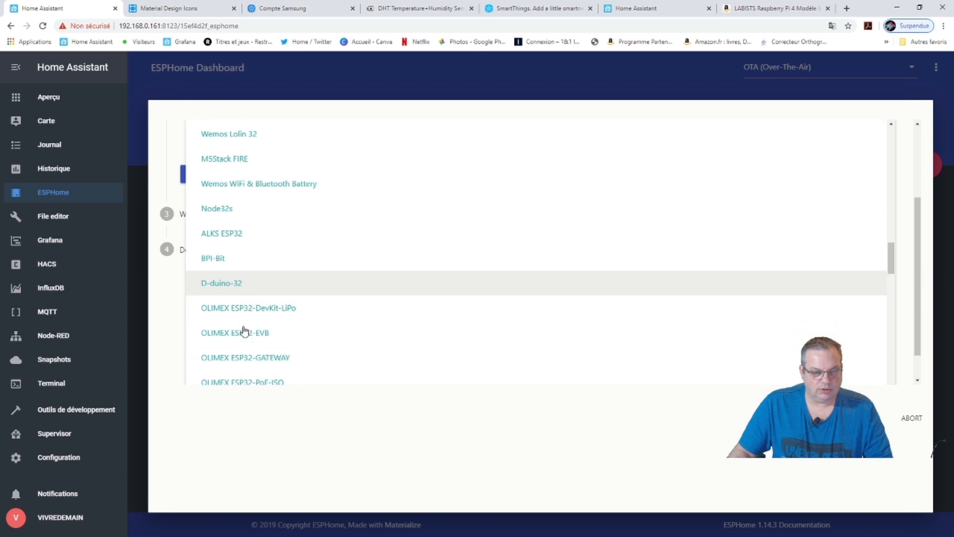
pyautogui.scroll(-1, 216, 336)
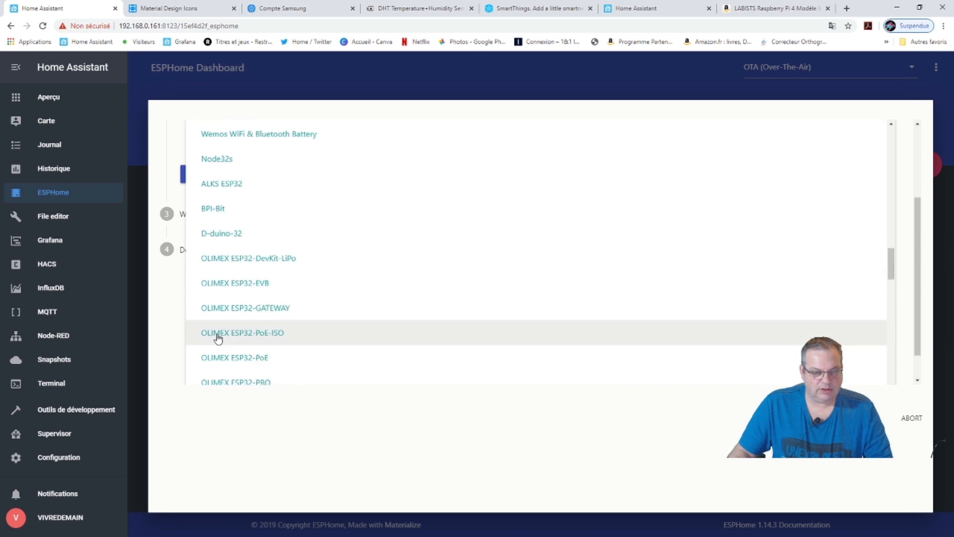
pyautogui.scroll(-3, 217, 337)
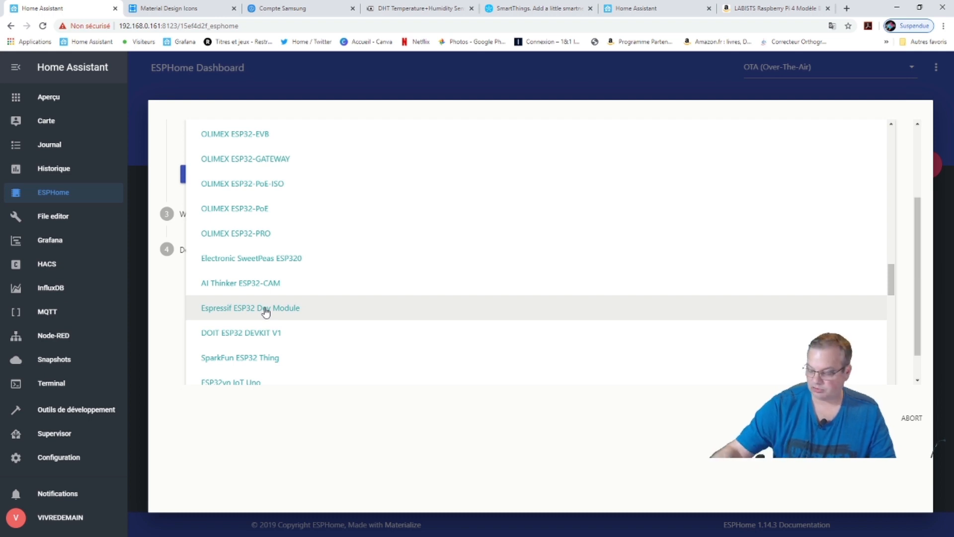
pyautogui.click(238, 317)
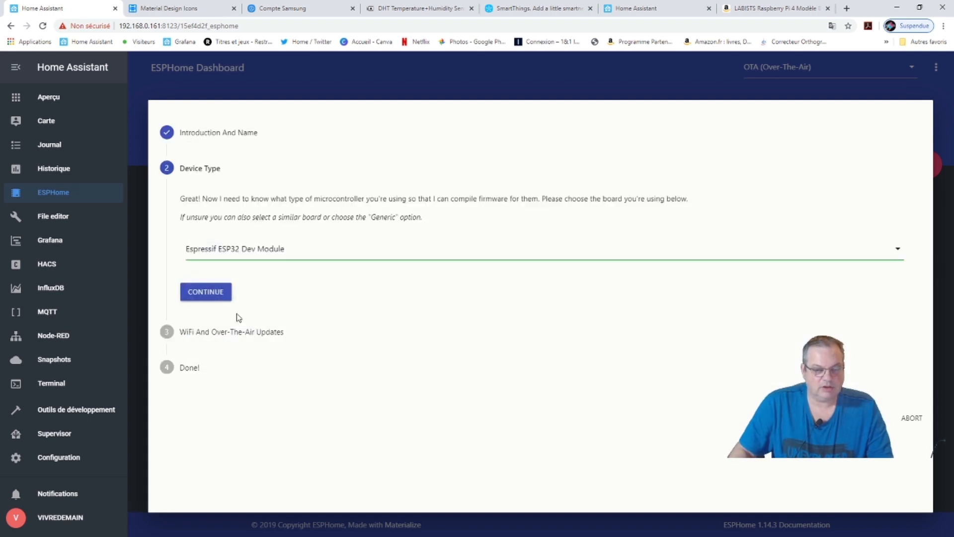
pyautogui.click(213, 293)
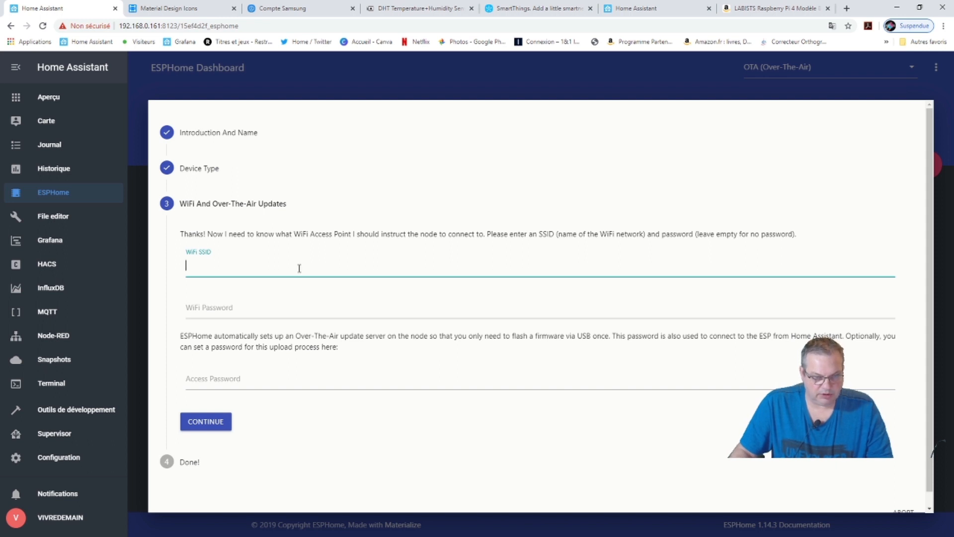
# Enter the WiFi SSID 'test' and the WiFi password, then save the node as test.yaml.
pyautogui.write('test')
pyautogui.press('Tab')
pyautogui.write('te')
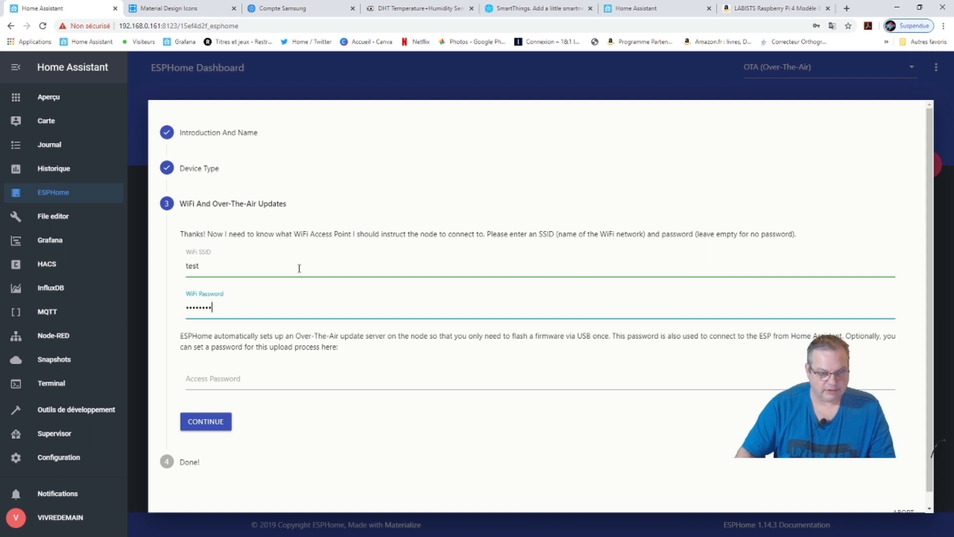
pyautogui.click(204, 423)
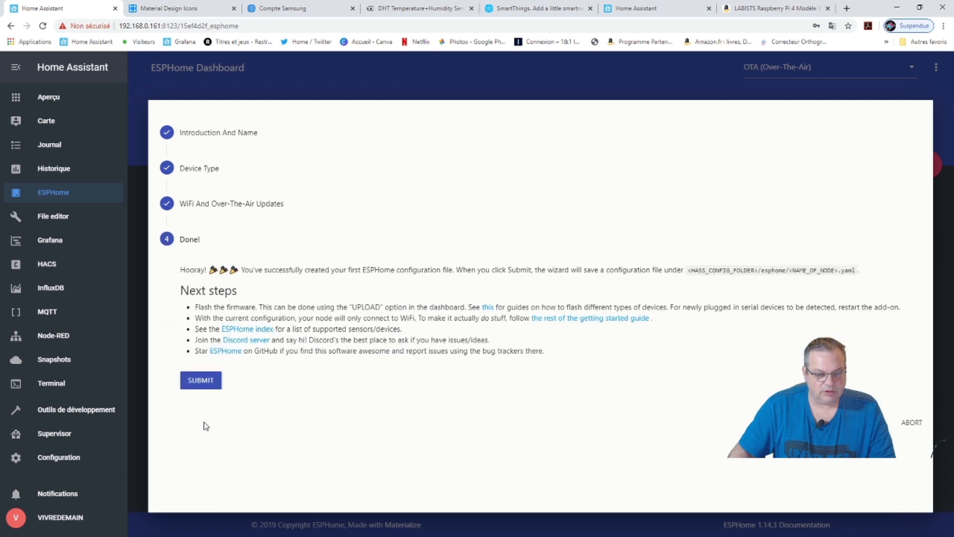
pyautogui.click(205, 382)
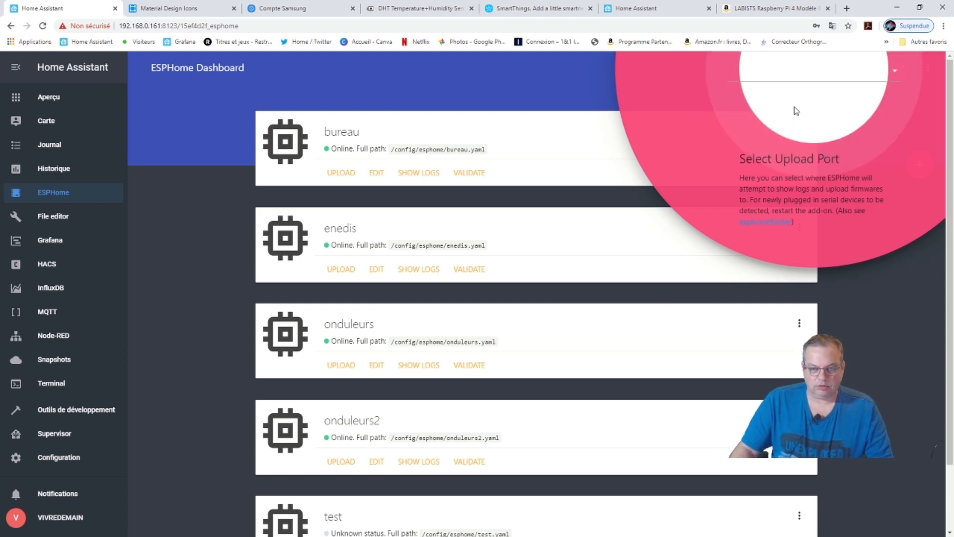
# Dismiss the upload-port hint, then open and close the empty test.yaml editor.
pyautogui.click(808, 72)
pyautogui.scroll(-3, 451, 362)
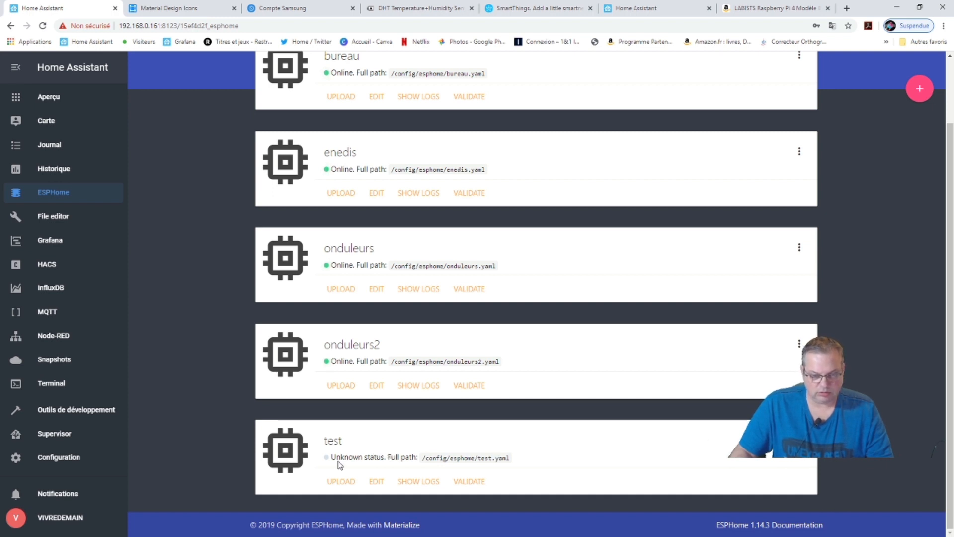
pyautogui.click(379, 482)
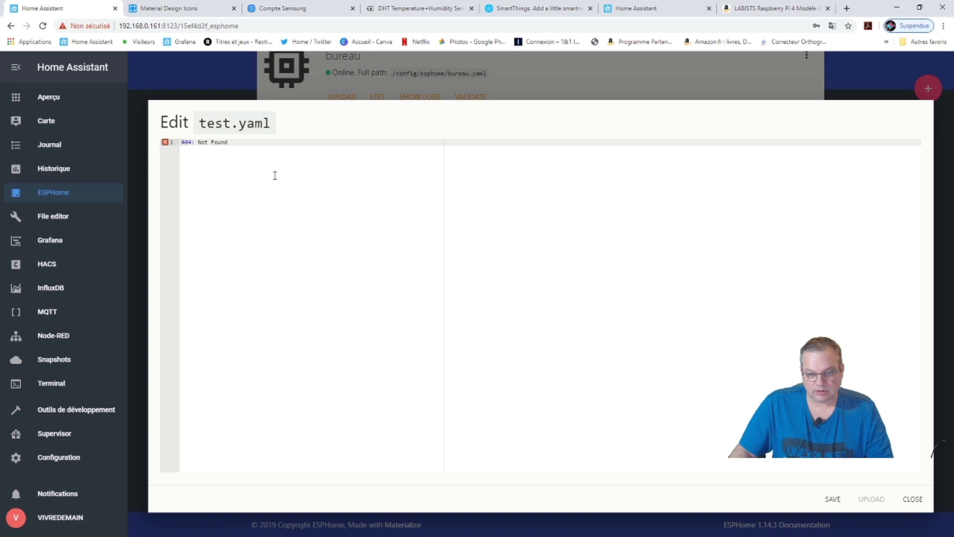
pyautogui.click(912, 502)
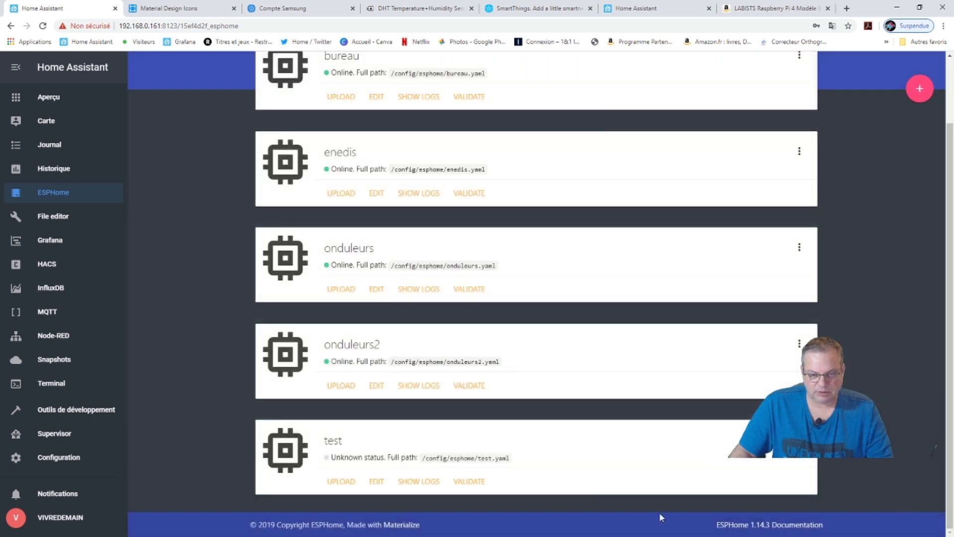
# Visit History and File editor, then return to ESPHome and reopen test.yaml for editing.
pyautogui.click(62, 171)
pyautogui.click(59, 223)
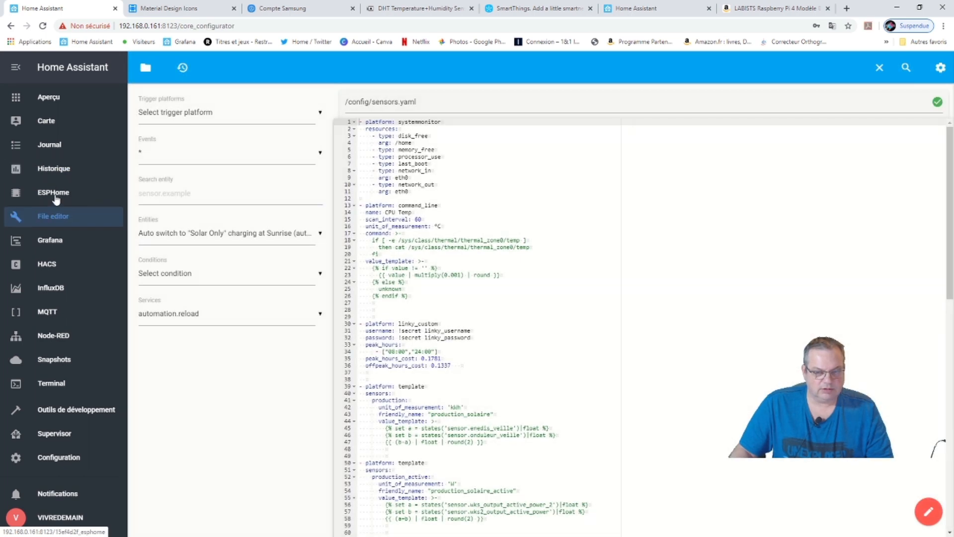
pyautogui.click(56, 198)
pyautogui.scroll(-2, 375, 422)
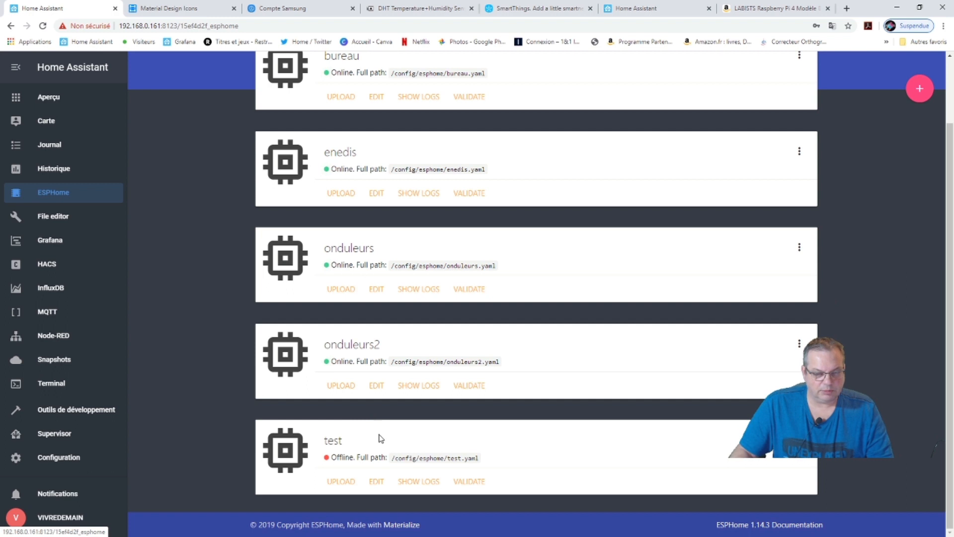
pyautogui.click(376, 482)
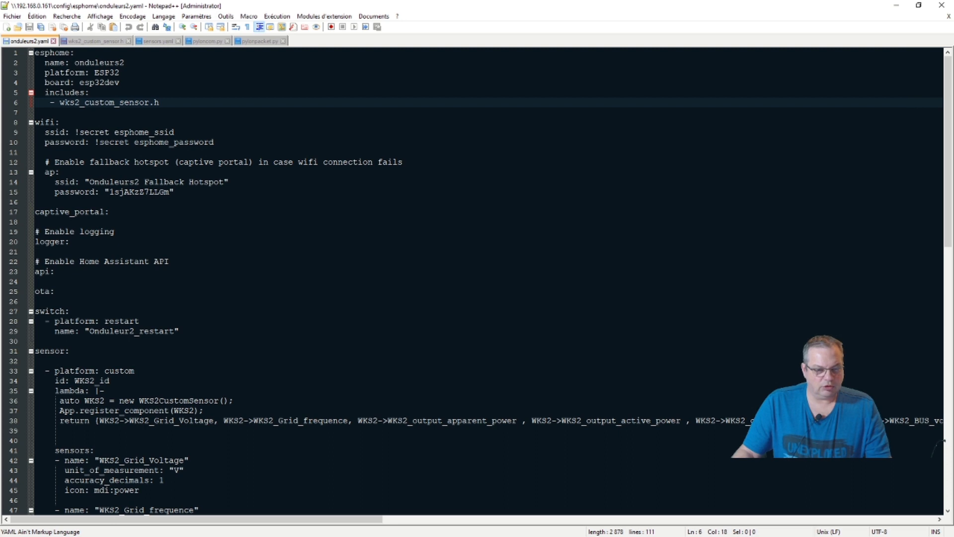
# Review the 111-line onduleurs2.yaml in Notepad++, select all of it, and minimise Notepad++.
pyautogui.scroll(-19, 472, 278)
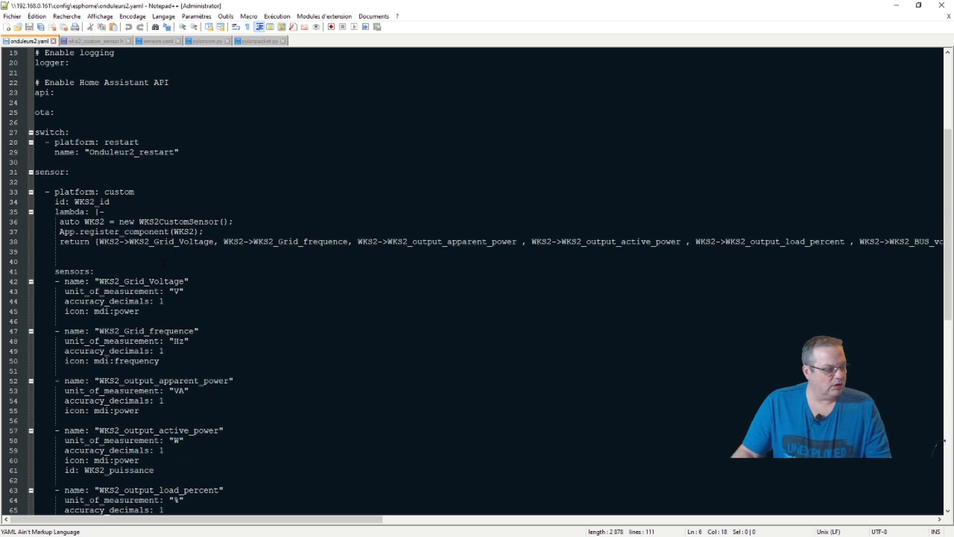
pyautogui.scroll(-2, 472, 278)
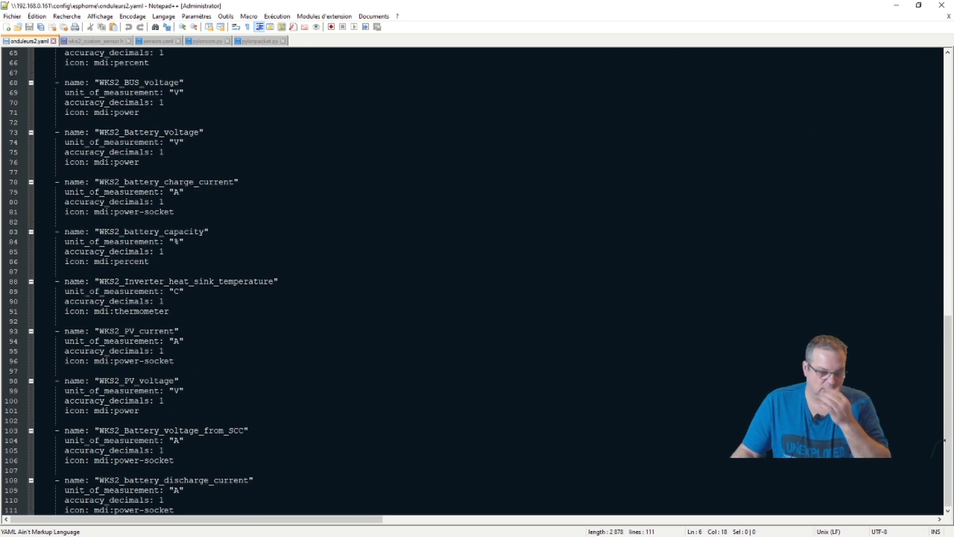
pyautogui.scroll(20, 88, 279)
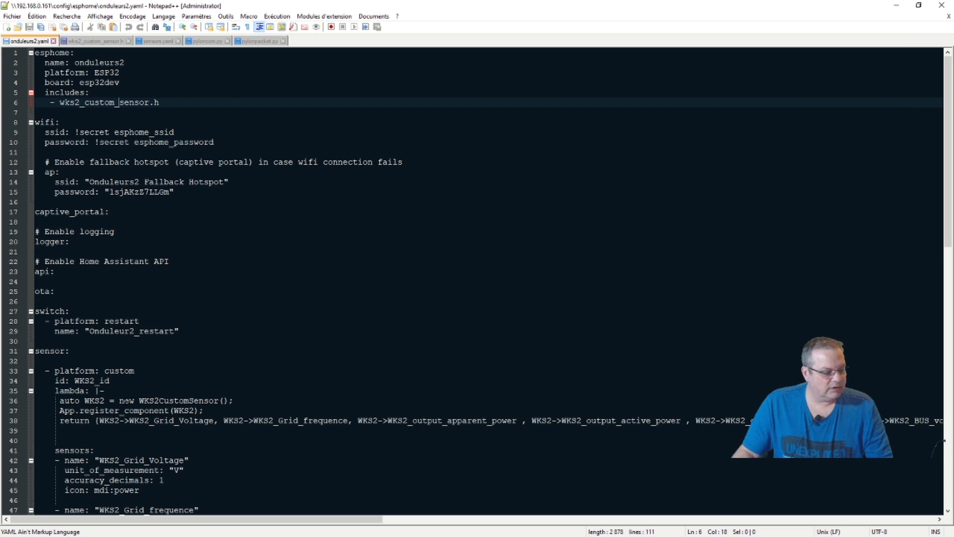
pyautogui.scroll(-15, 472, 280)
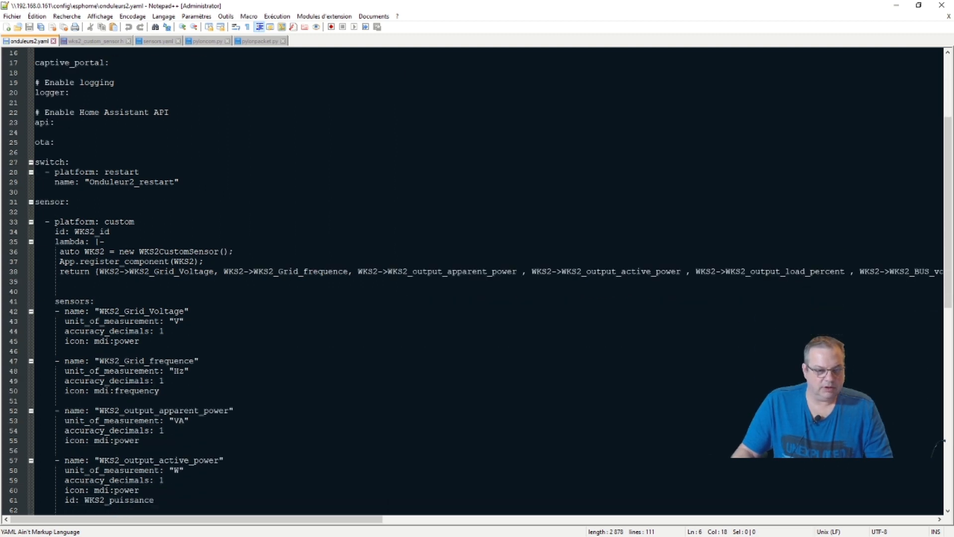
pyautogui.scroll(-6, 472, 281)
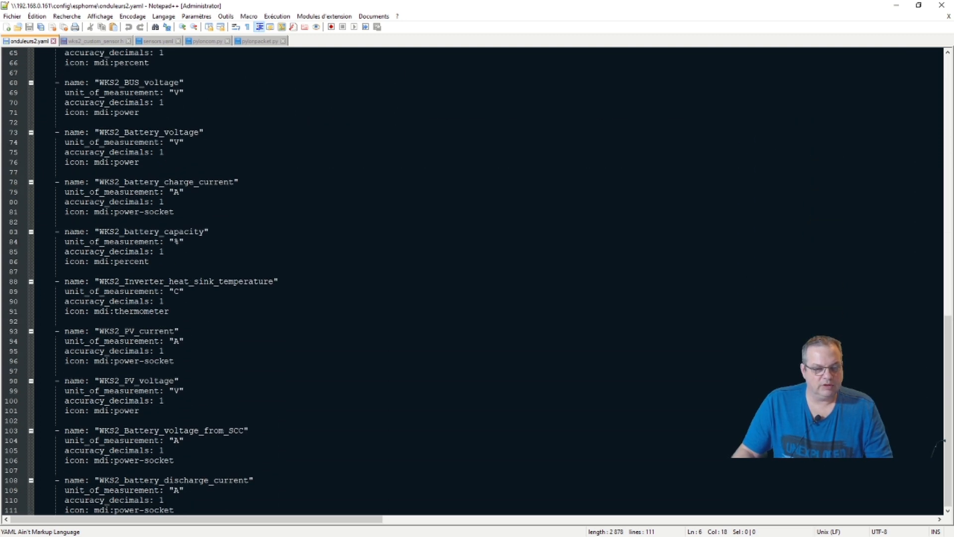
pyautogui.scroll(20, 472, 280)
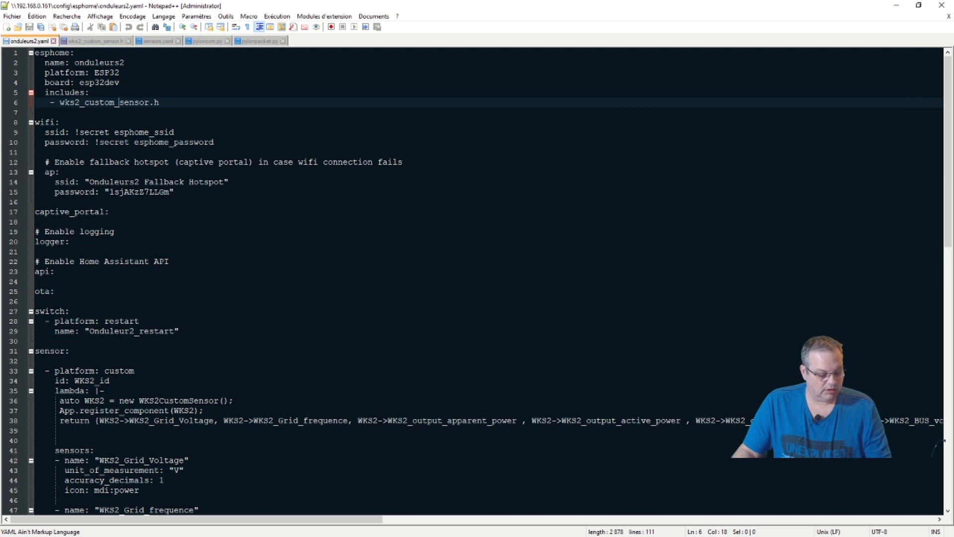
pyautogui.hotkey('ctrl', 'a')
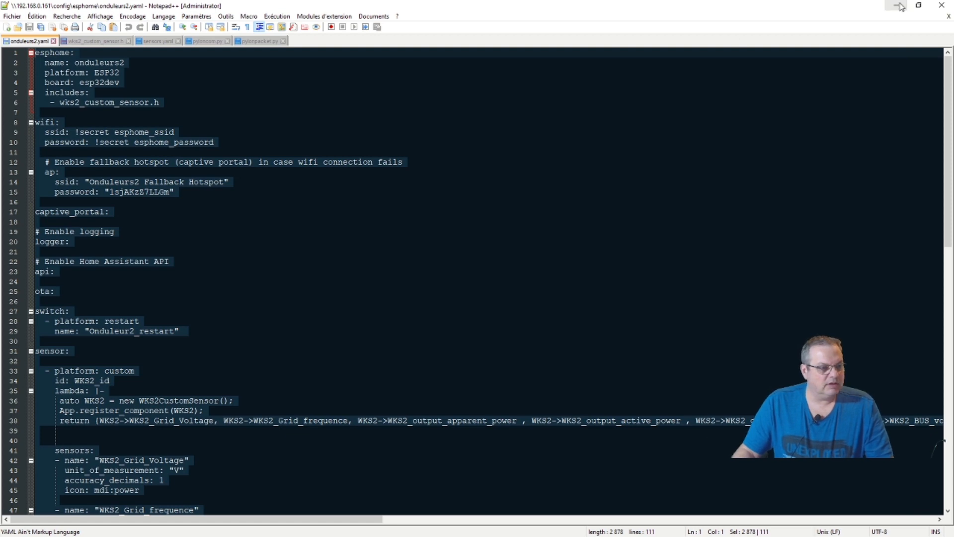
pyautogui.click(899, 6)
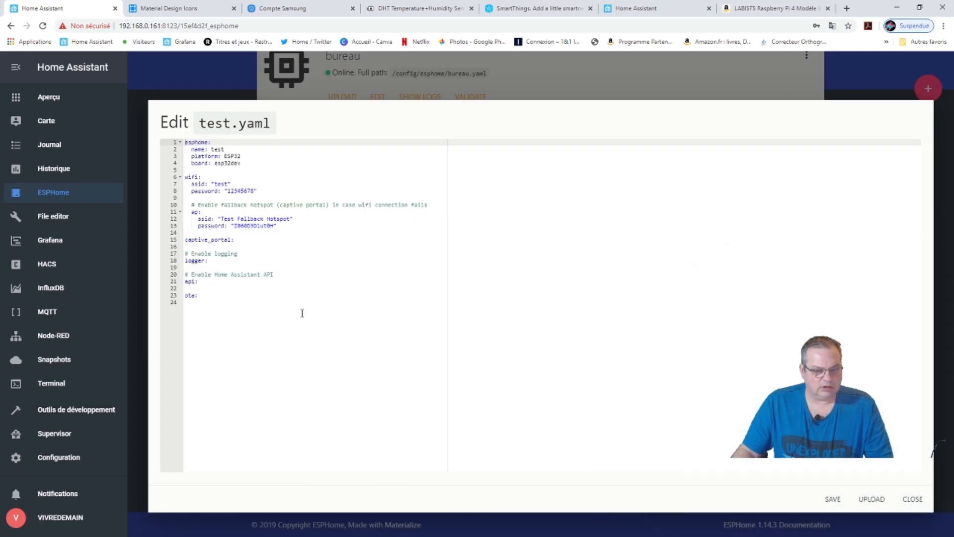
# Replace the test.yaml contents with the pasted onduleurs2 WKS2 sensor configuration.
pyautogui.click(196, 295)
pyautogui.moveTo(196, 295); pyautogui.dragTo(180, 144)
pyautogui.hotkey('ctrl', 'v')
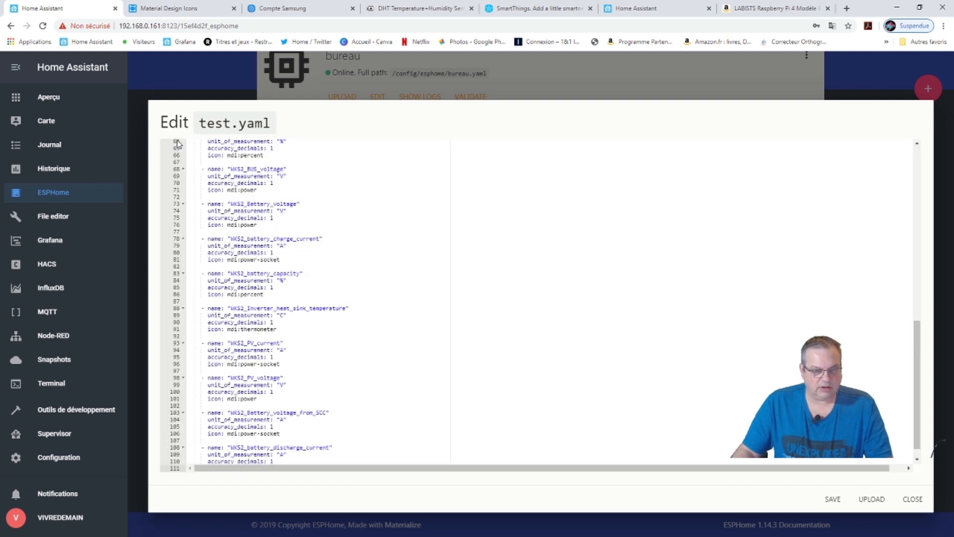
pyautogui.scroll(6, 326, 306)
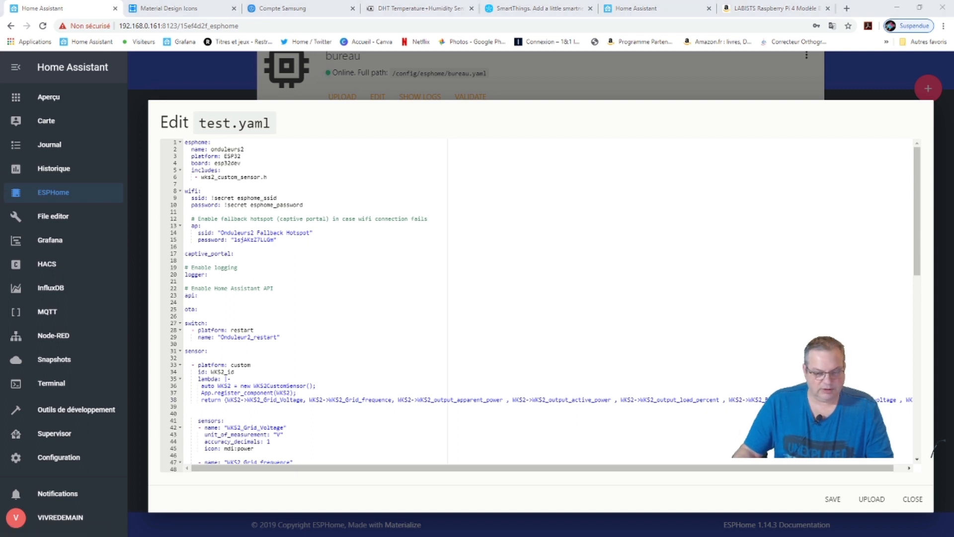
# Check wks2_custom_sensor.h in Notepad++, then switch to the Amazon Raspberry Pi tab.
pyautogui.hotkey('alt', 'Tab')
pyautogui.click(86, 42)
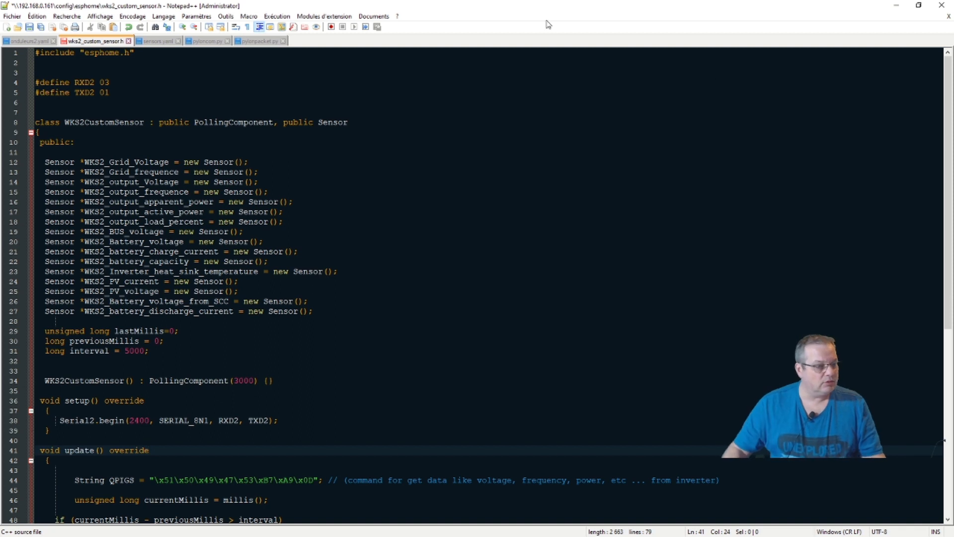
pyautogui.click(896, 5)
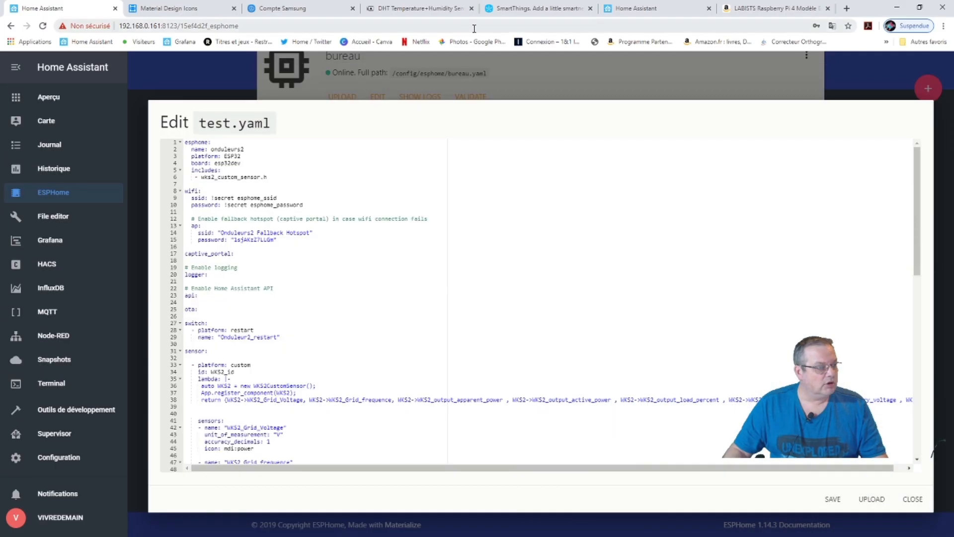
pyautogui.click(753, 9)
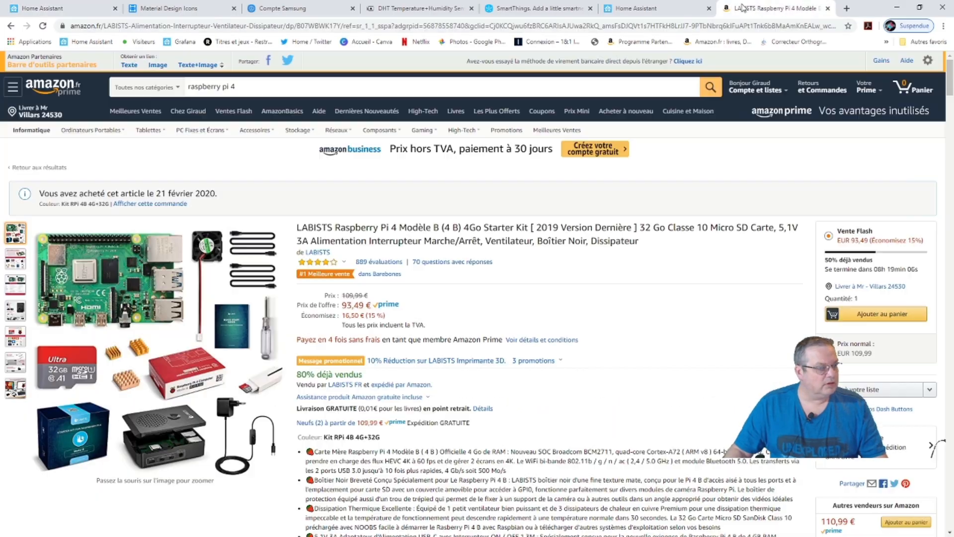
# Search Google for 'wks' and expand the shopping product carousel.
pyautogui.click(521, 25)
pyautogui.write('wks')
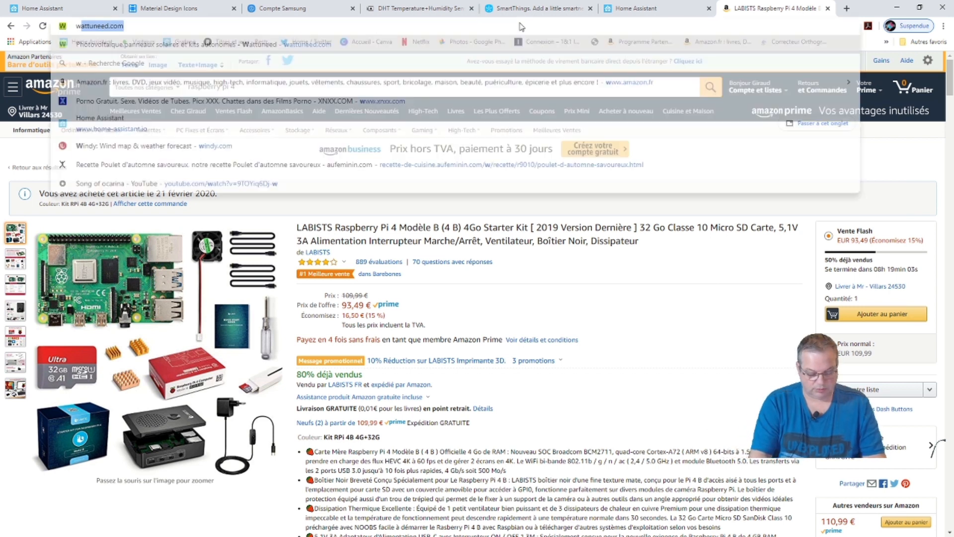
pyautogui.press('Return')
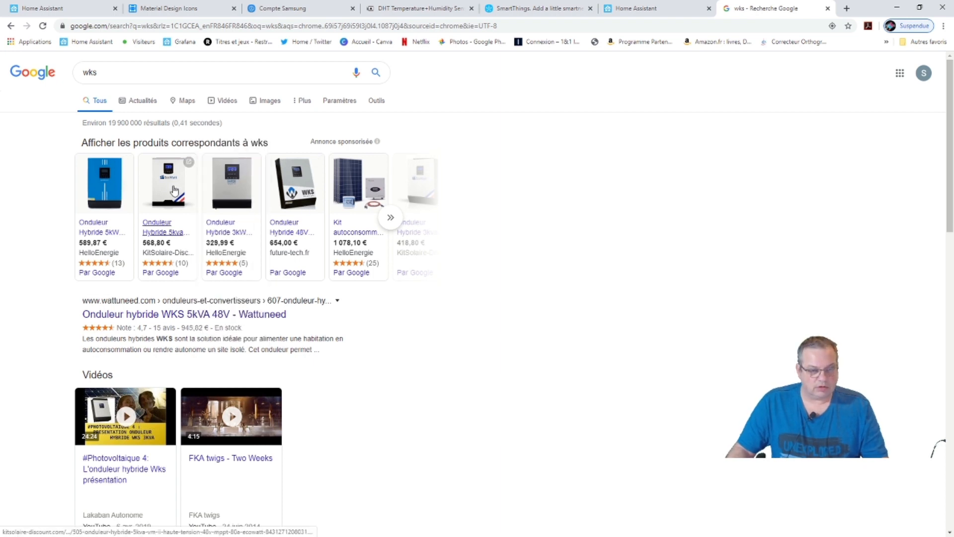
pyautogui.moveTo(165, 192)
pyautogui.moveTo(300, 199)
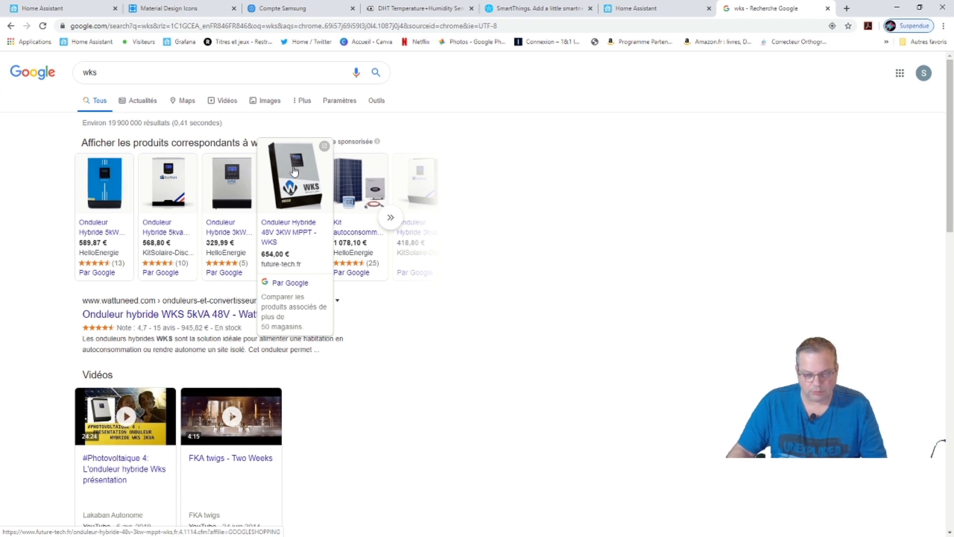
pyautogui.scroll(-5, 67, 269)
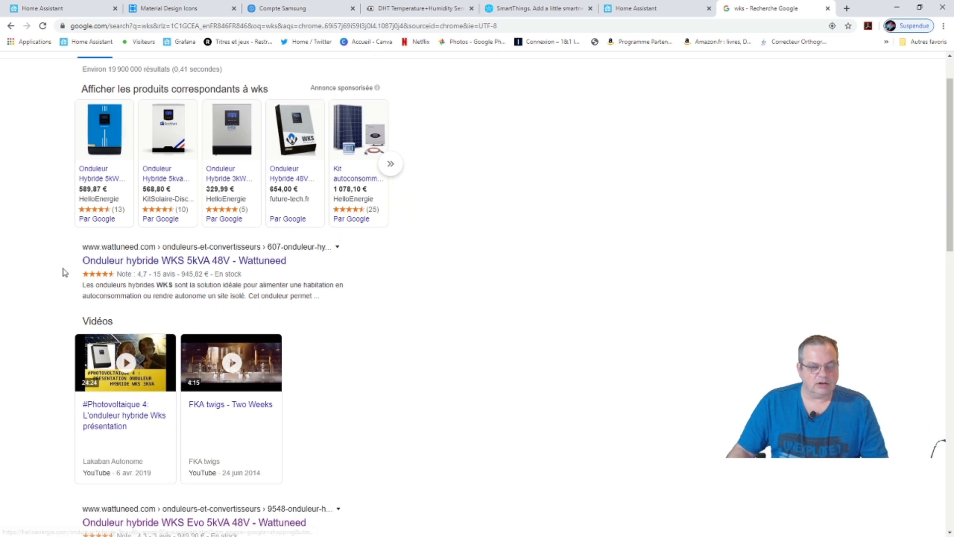
pyautogui.scroll(5, 69, 270)
pyautogui.moveTo(236, 203)
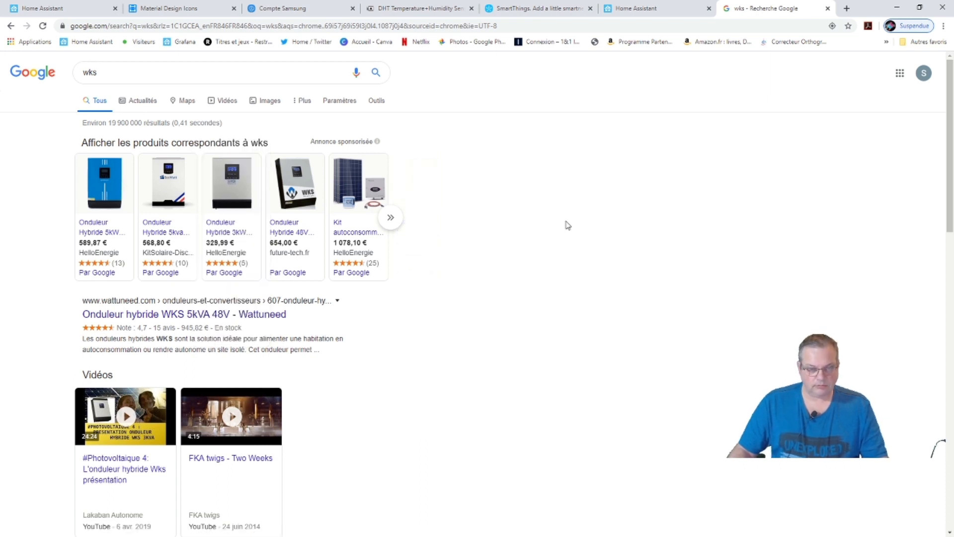
pyautogui.moveTo(266, 208)
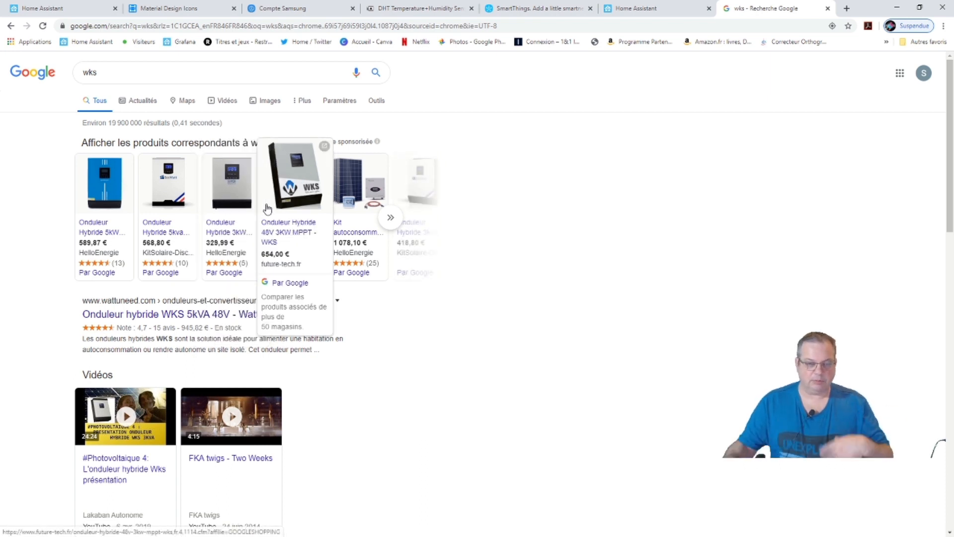
pyautogui.click(400, 223)
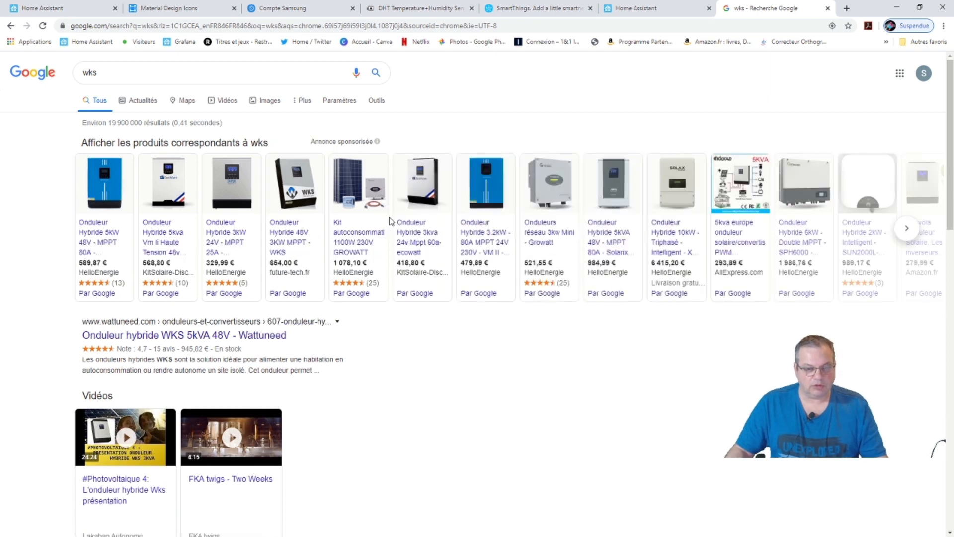
# Refine the search to 'wks evo', then 'wks evo 2', and expand its product carousel.
pyautogui.click(172, 72)
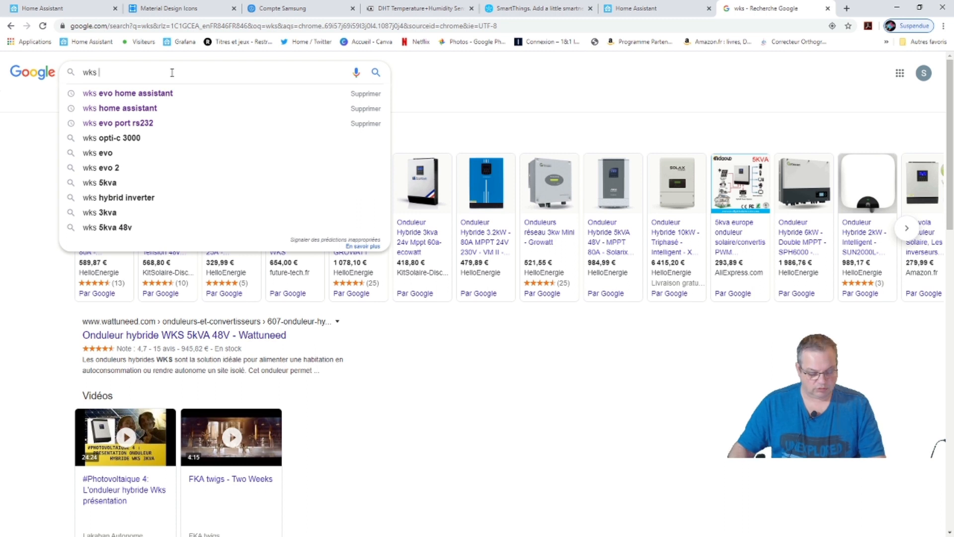
pyautogui.write('evo')
pyautogui.press('Return')
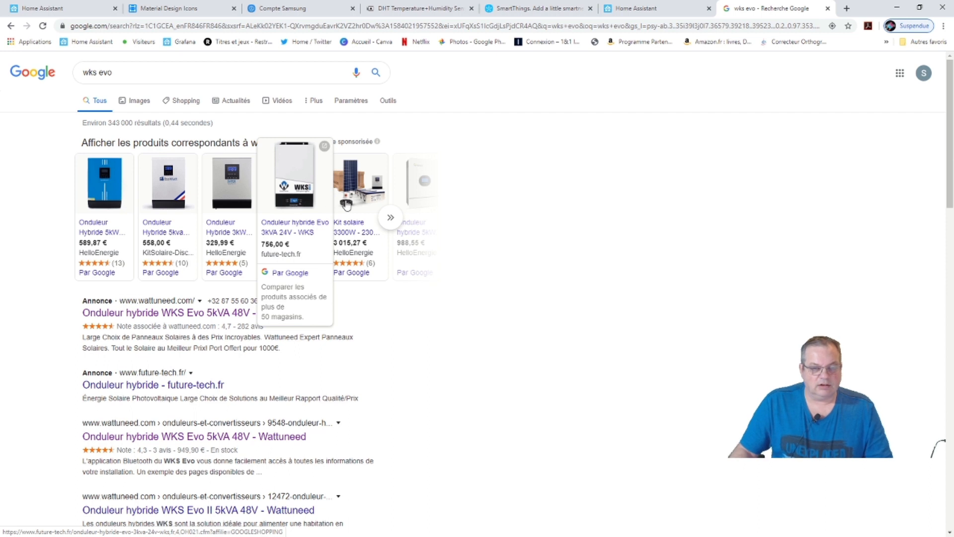
pyautogui.moveTo(370, 206)
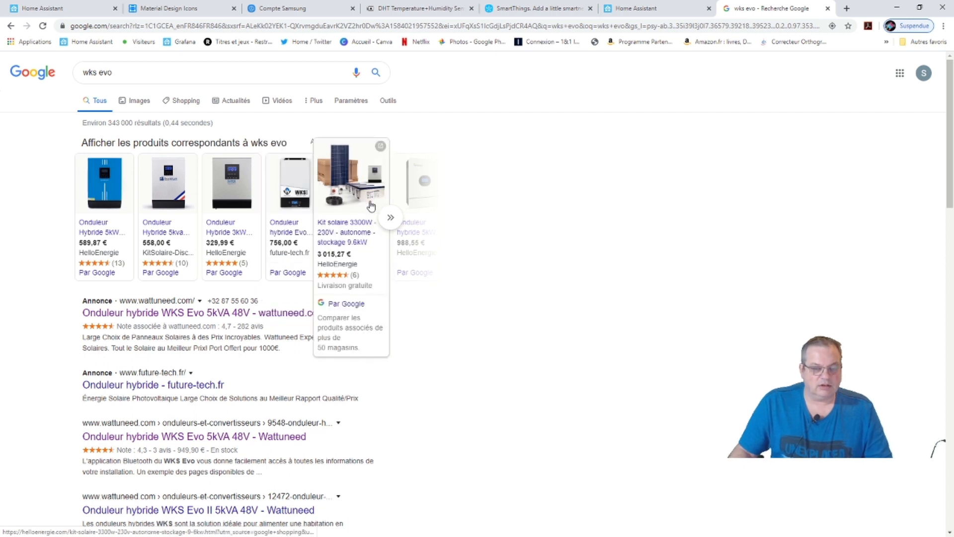
pyautogui.click(163, 72)
pyautogui.click(143, 94)
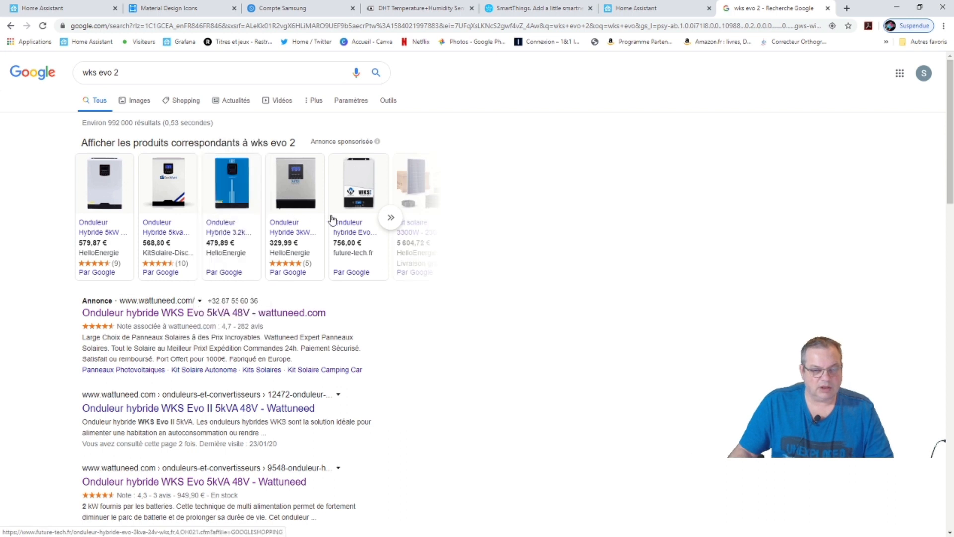
pyautogui.click(390, 214)
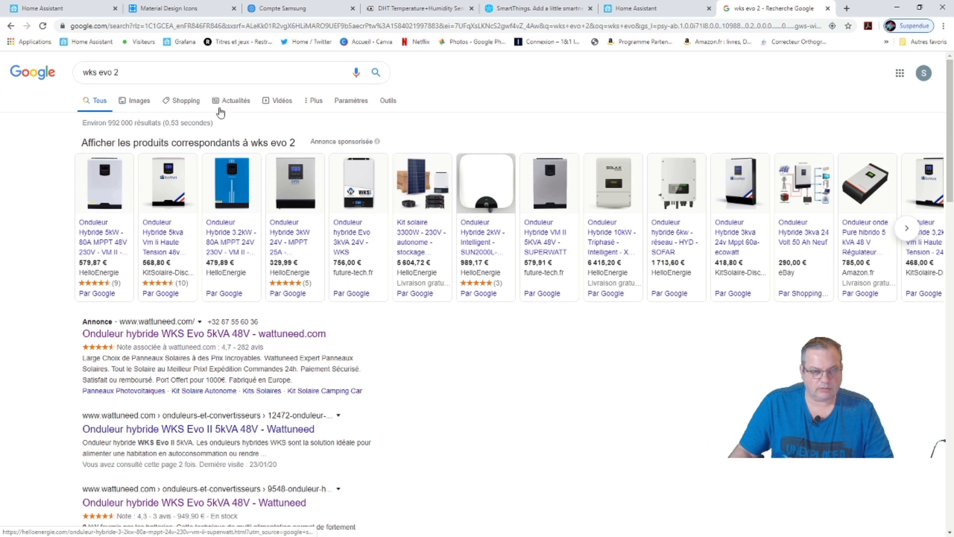
pyautogui.click(221, 26)
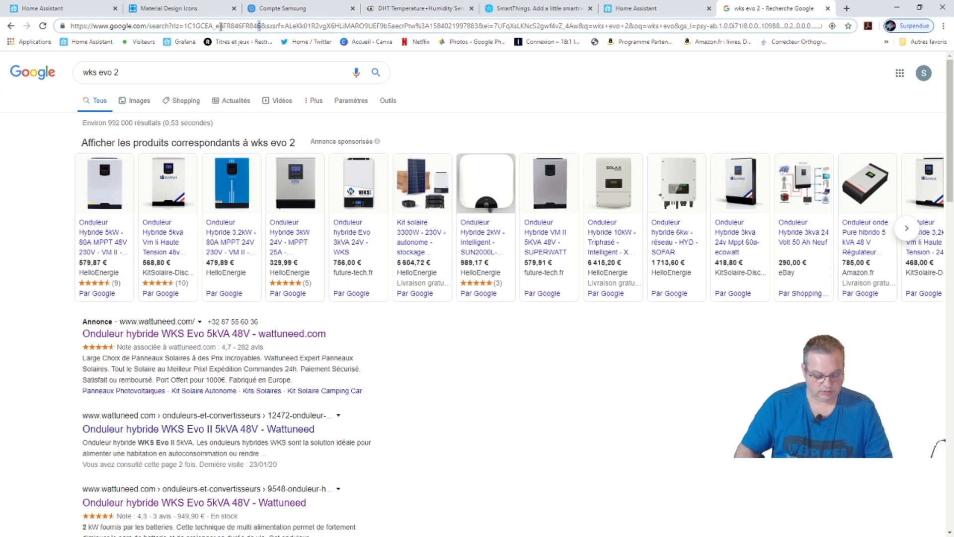
pyautogui.tripleClick(222, 26)
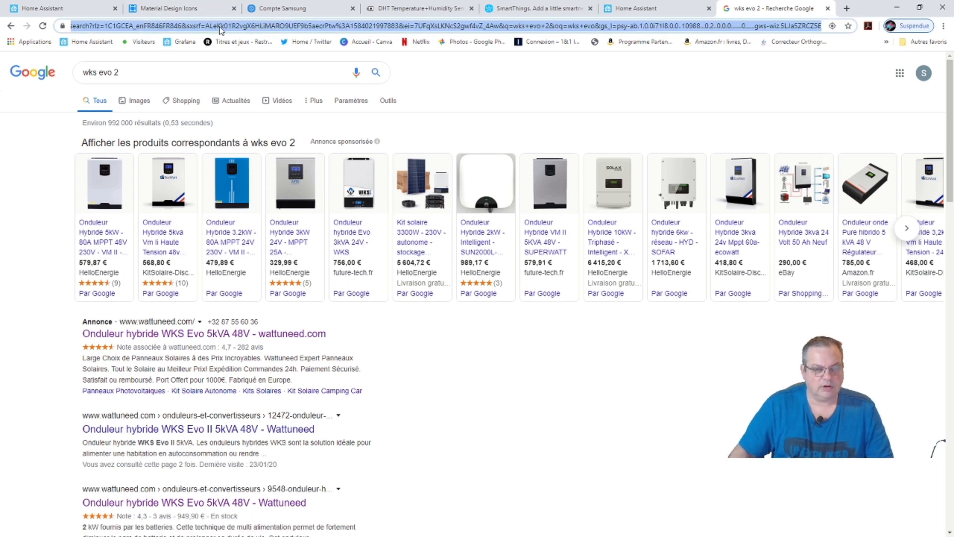
# Go to wattuneed.com and browse Onduleurs & Convertisseurs down to the WKS hybrid inverters.
pyautogui.write('wattuneed.com')
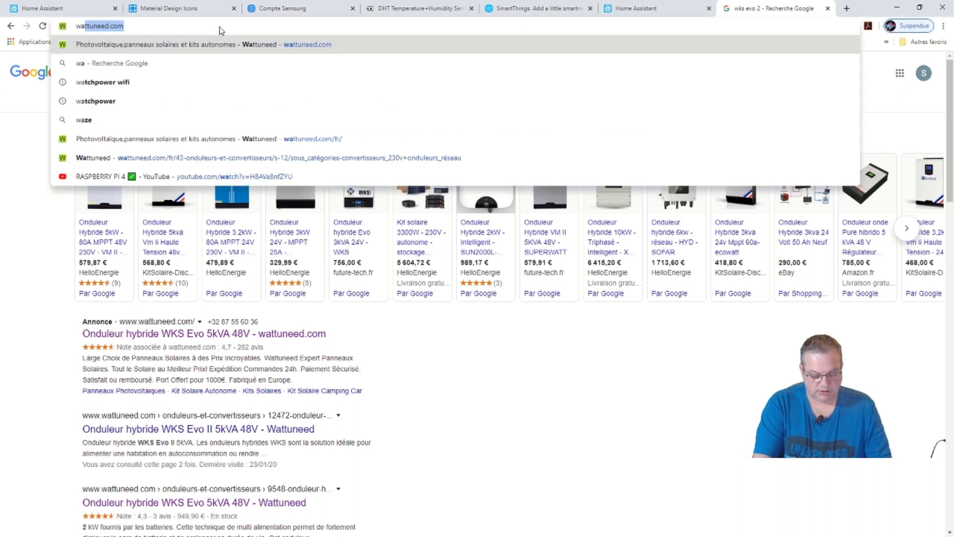
pyautogui.press('Return')
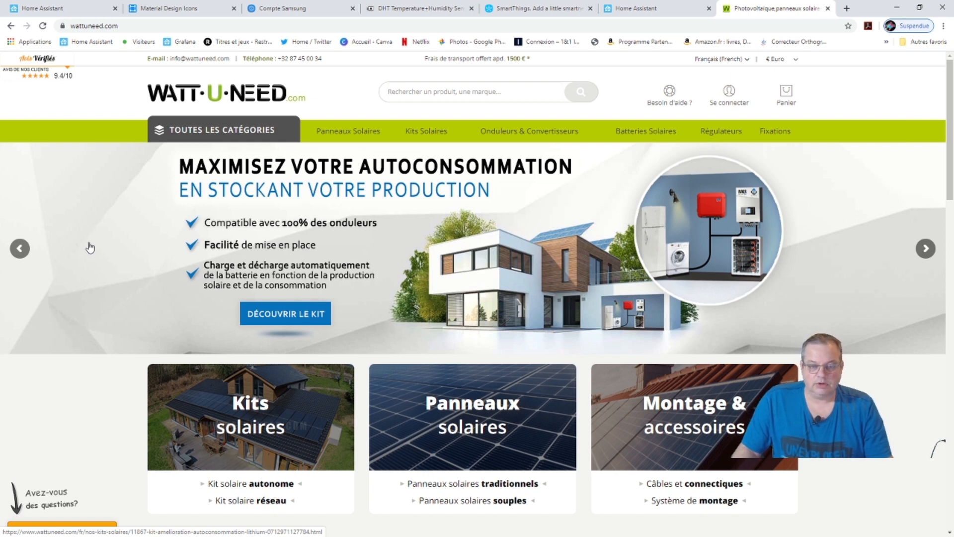
pyautogui.click(550, 131)
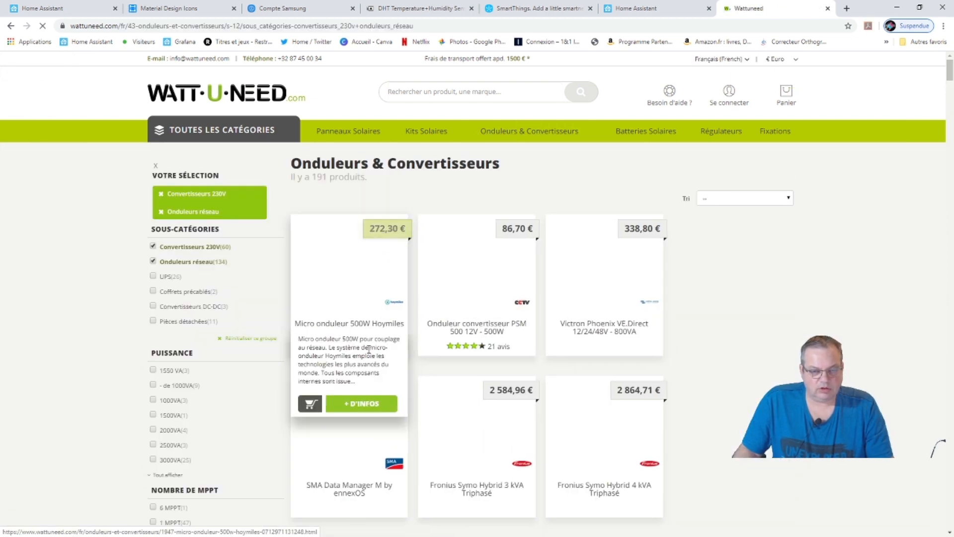
pyautogui.scroll(-7, 499, 341)
pyautogui.scroll(-4, 498, 342)
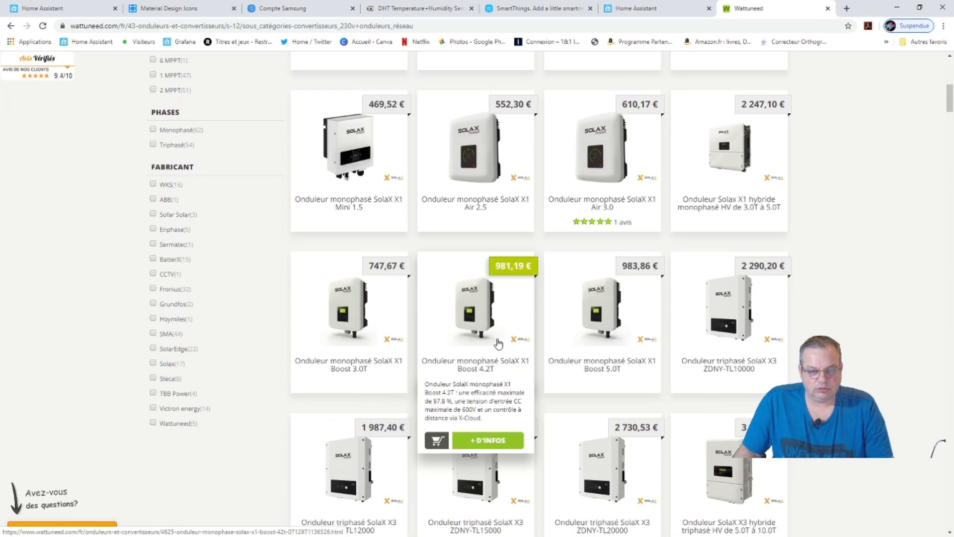
pyautogui.scroll(4, 498, 341)
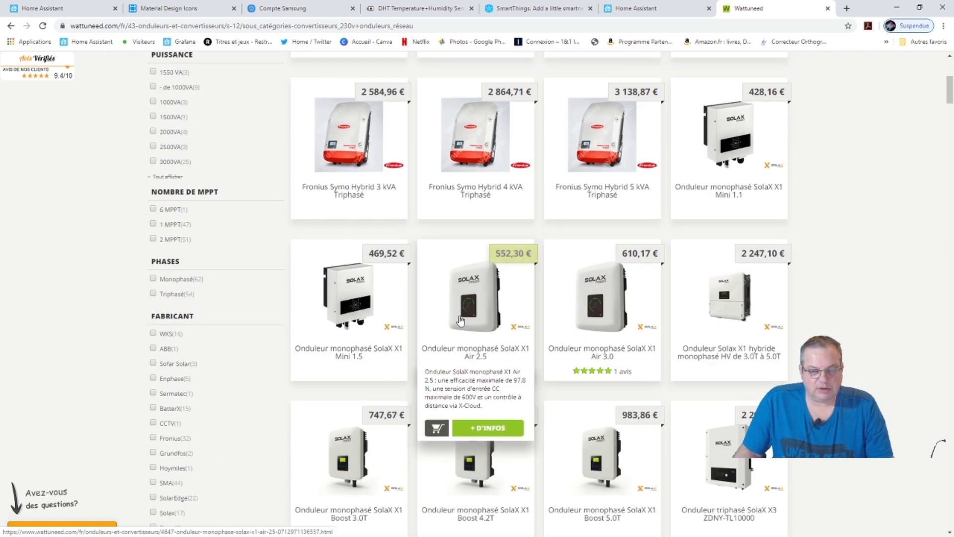
pyautogui.scroll(-4, 502, 381)
pyautogui.scroll(-11, 502, 381)
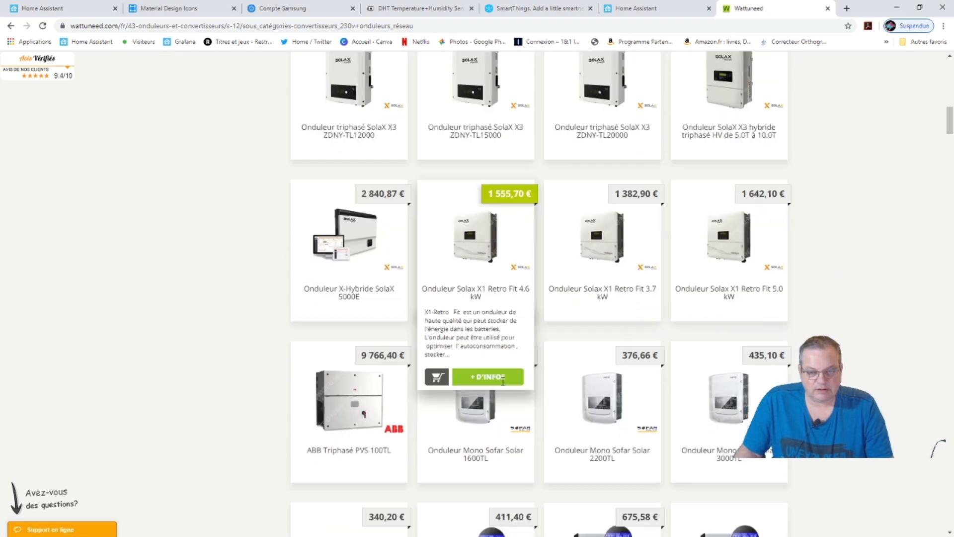
pyautogui.scroll(-2, 497, 382)
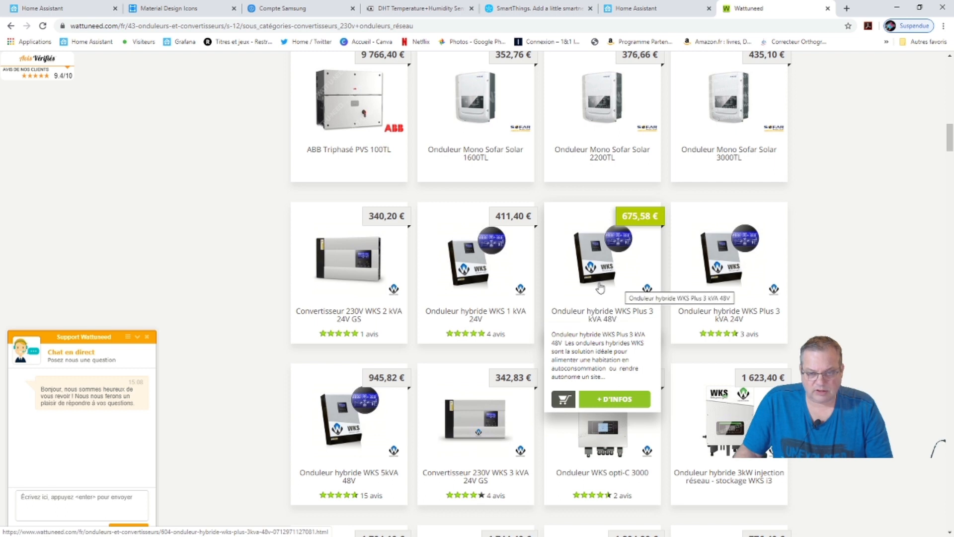
pyautogui.scroll(-2, 600, 298)
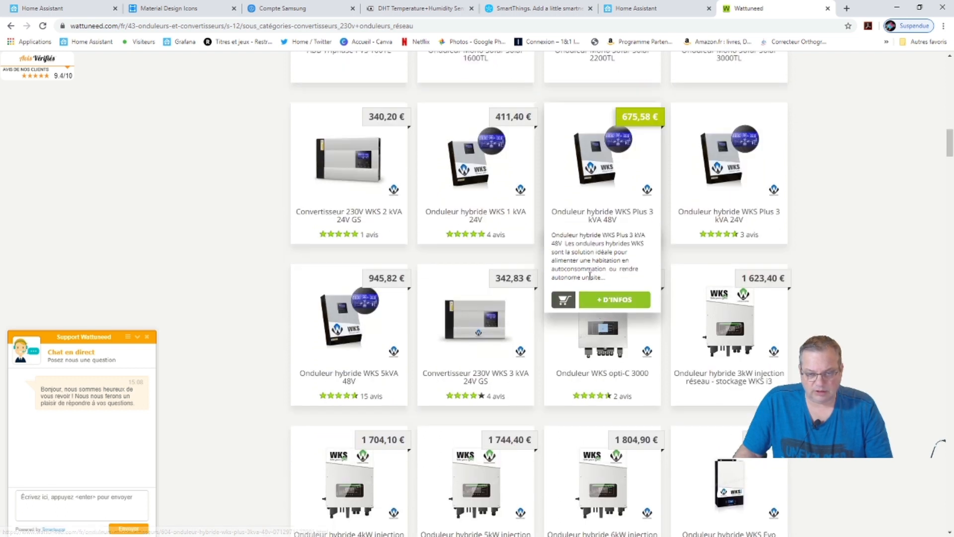
pyautogui.scroll(-3, 547, 375)
pyautogui.scroll(-5, 546, 375)
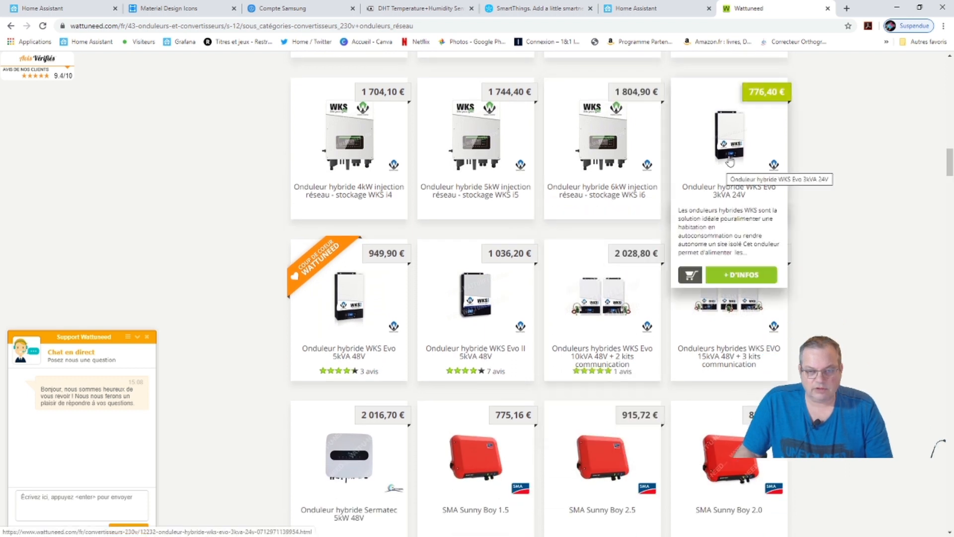
# View the WKS Evo 3kVA 24V product page with its enlarged photo.
pyautogui.click(722, 189)
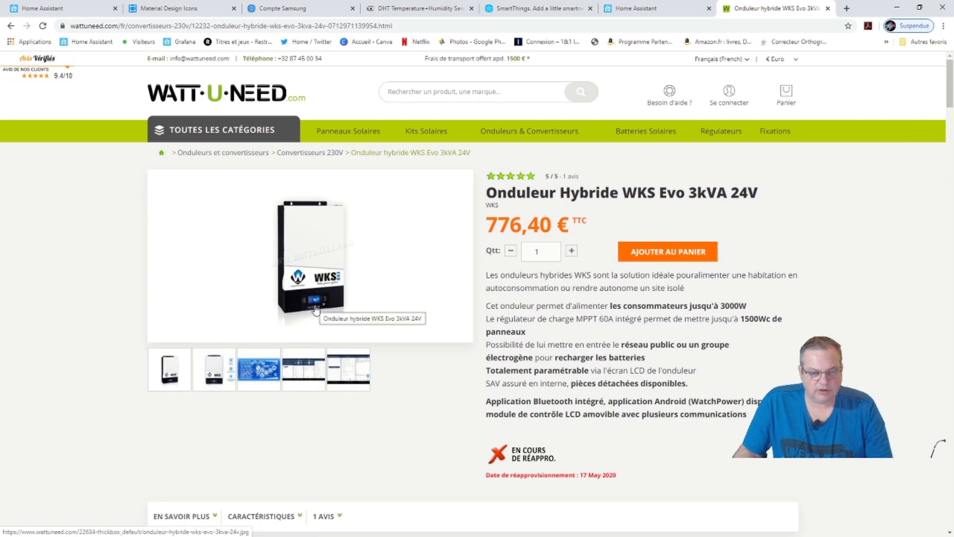
pyautogui.click(320, 292)
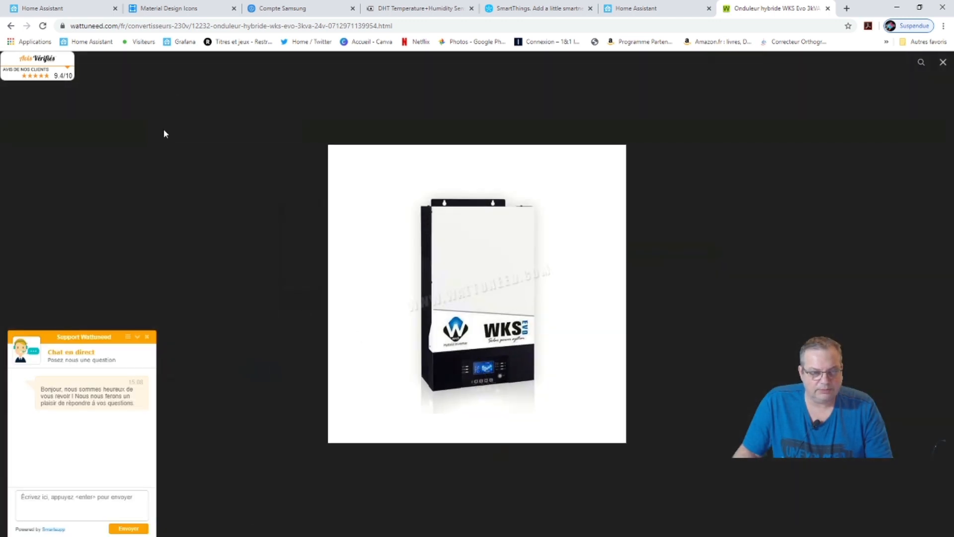
pyautogui.click(884, 79)
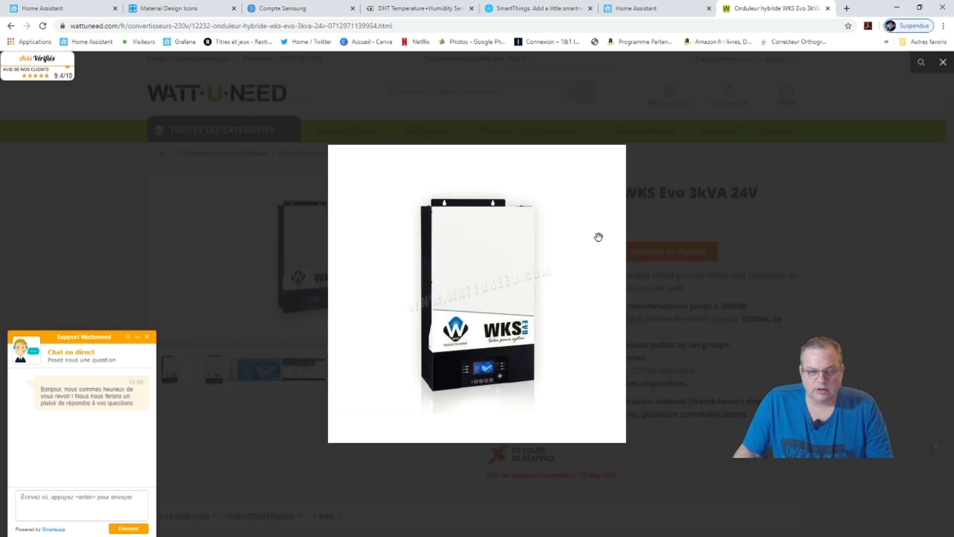
pyautogui.click(800, 182)
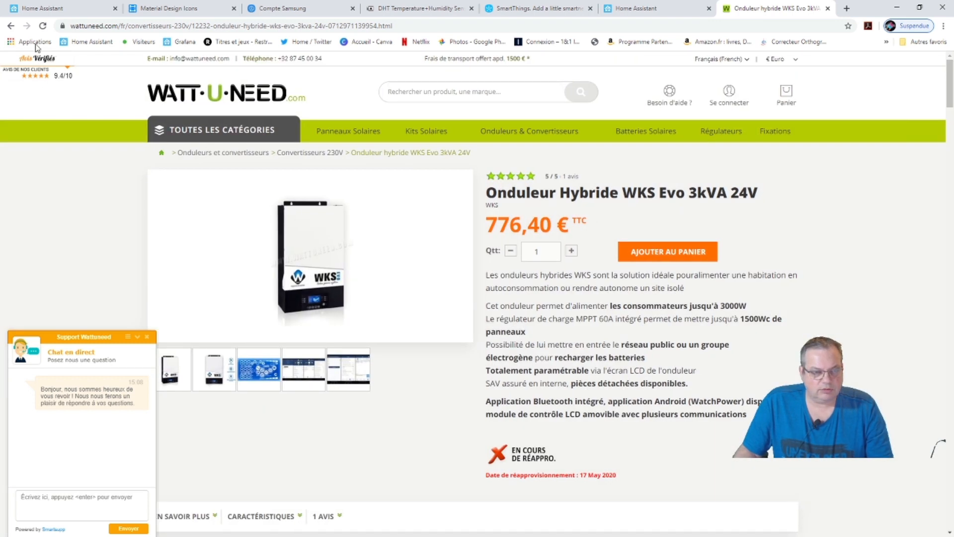
pyautogui.click(10, 26)
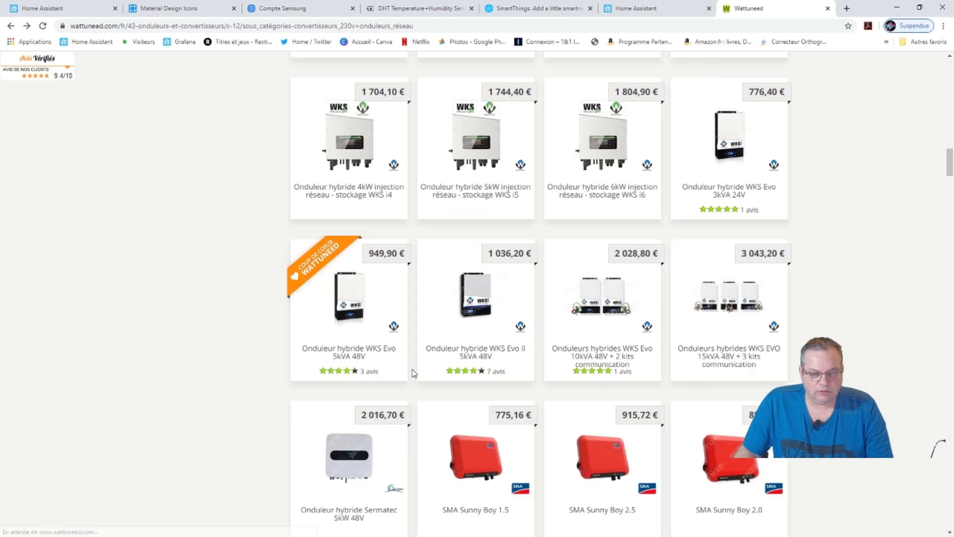
# View the WKS Evo II 5kVA 48V product photo, then return to Home Assistant's test.yaml.
pyautogui.click(473, 329)
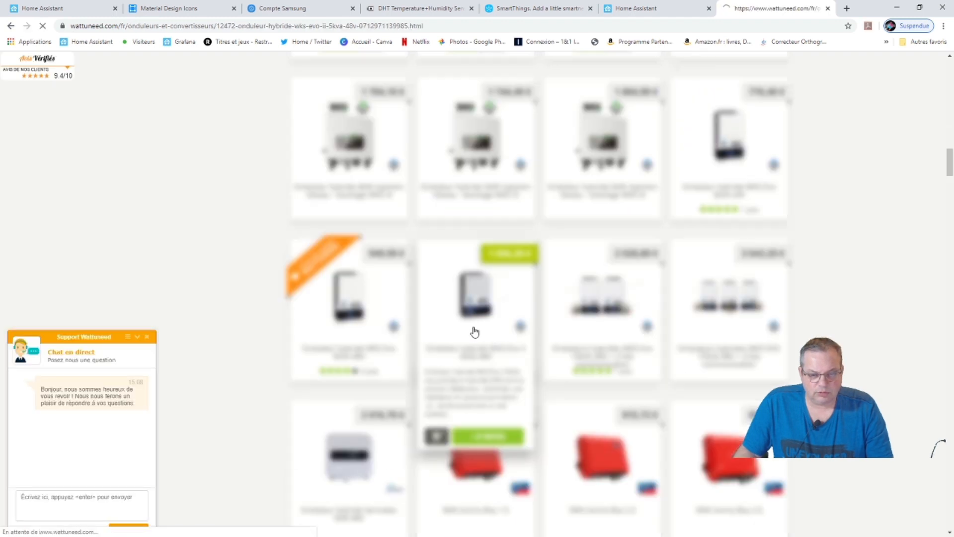
pyautogui.click(292, 275)
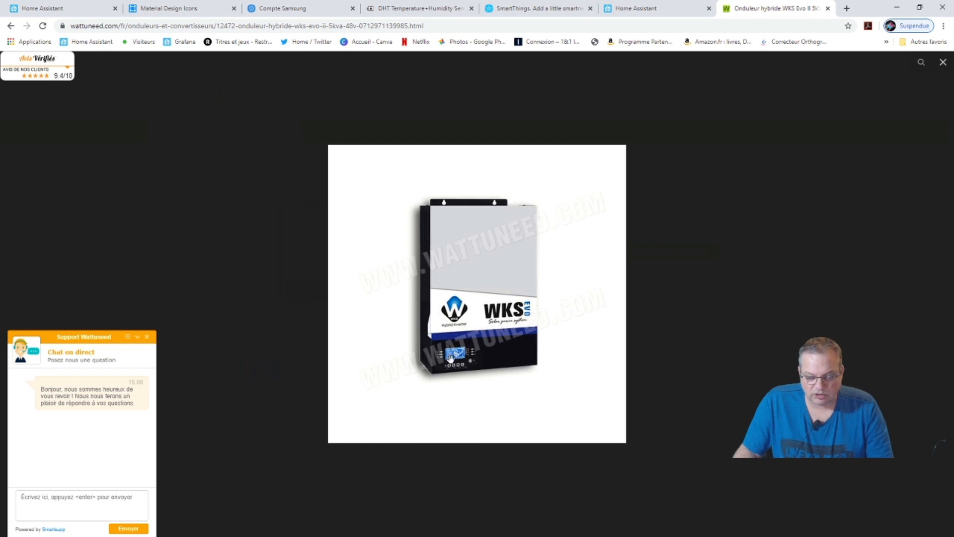
pyautogui.click(792, 195)
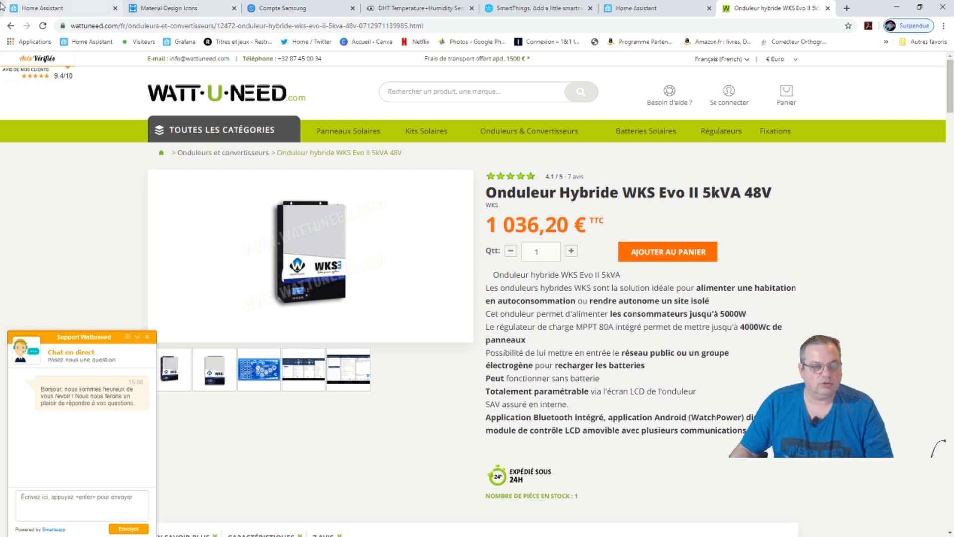
pyautogui.click(38, 9)
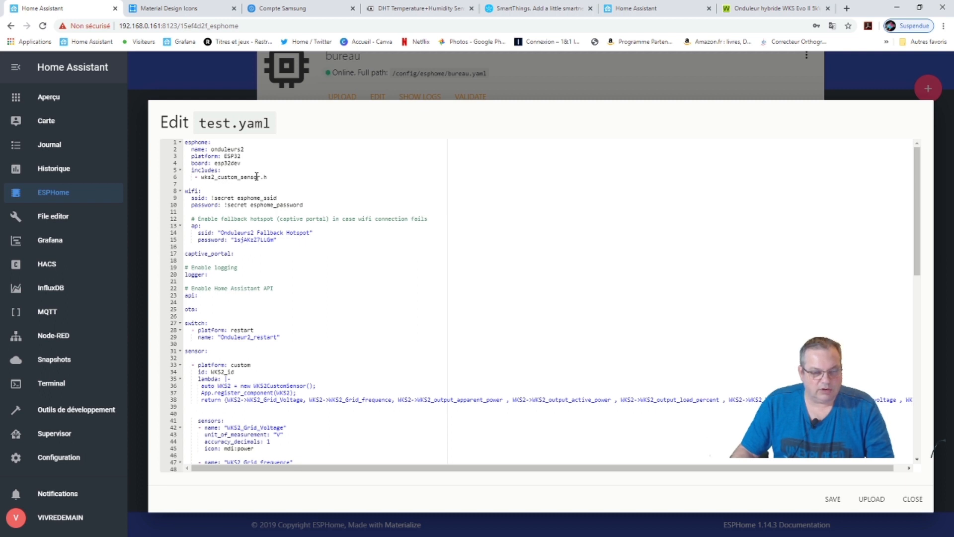
# Change the line 6 include in test.yaml from wks2_custom_sensor.h to wks3_custom_sensor.h.
pyautogui.click(213, 178)
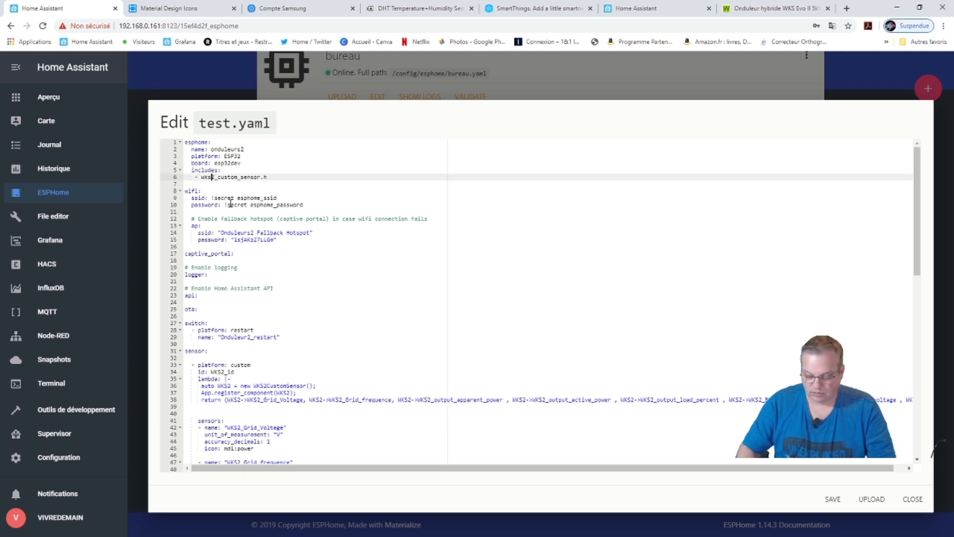
pyautogui.press('BackSpace')
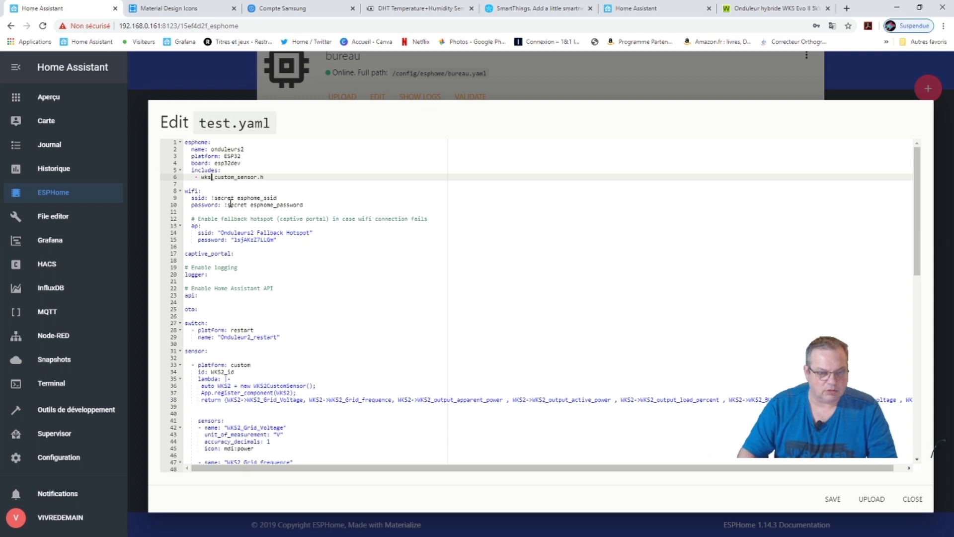
pyautogui.write('3')
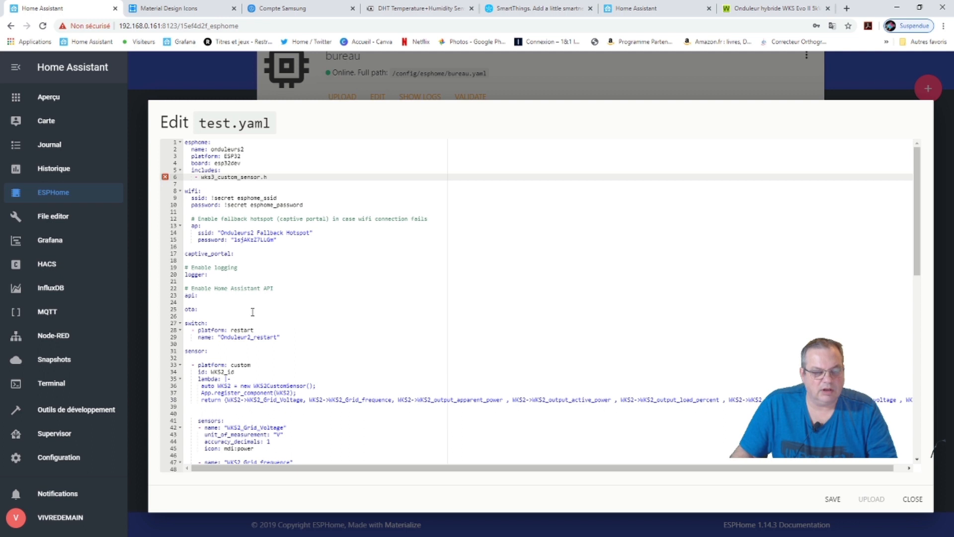
pyautogui.scroll(-1, 233, 358)
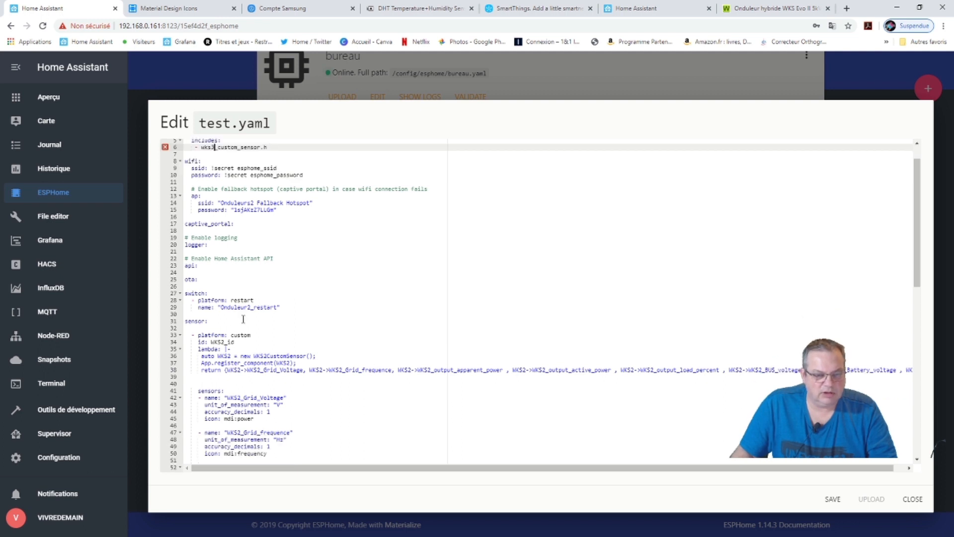
pyautogui.scroll(1, 243, 318)
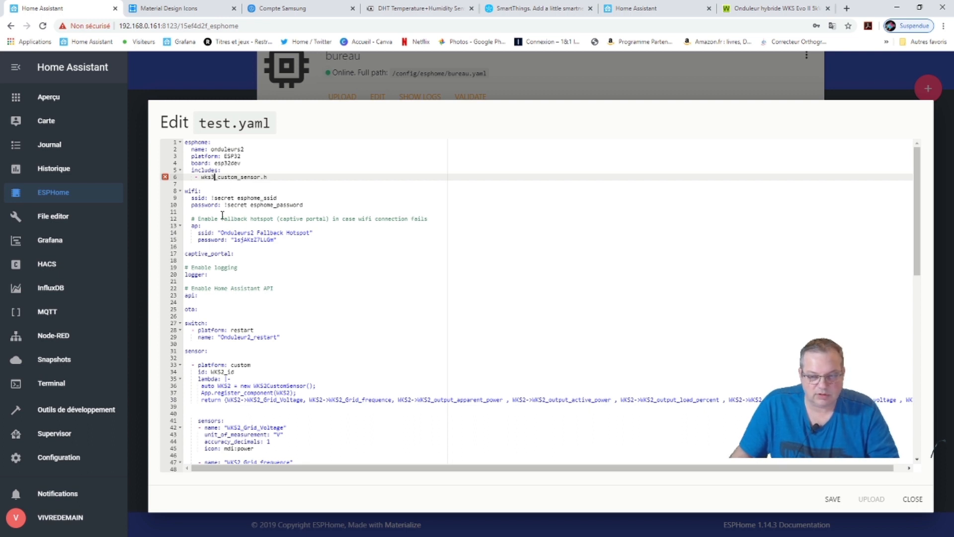
pyautogui.scroll(-1, 222, 215)
pyautogui.scroll(1, 245, 259)
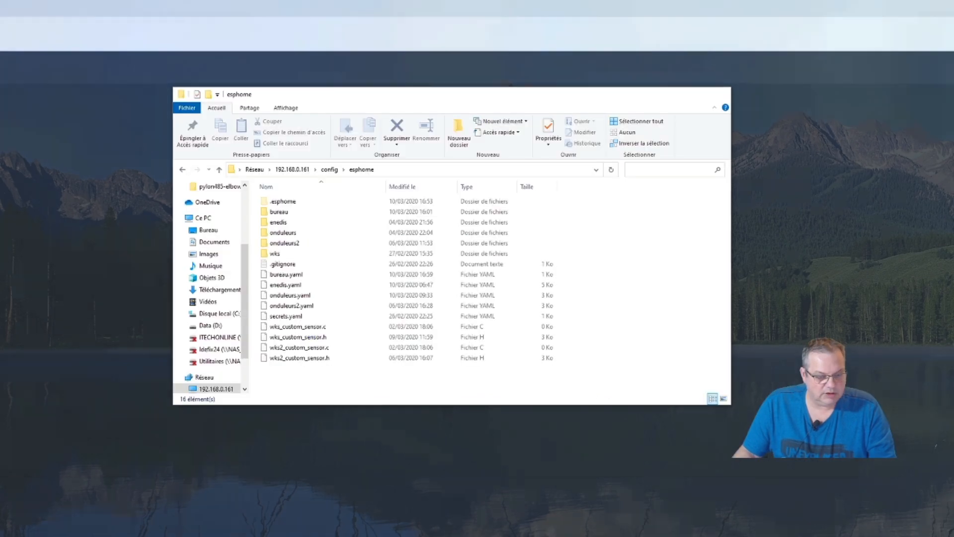
pyautogui.hotkey('alt', 'Tab')
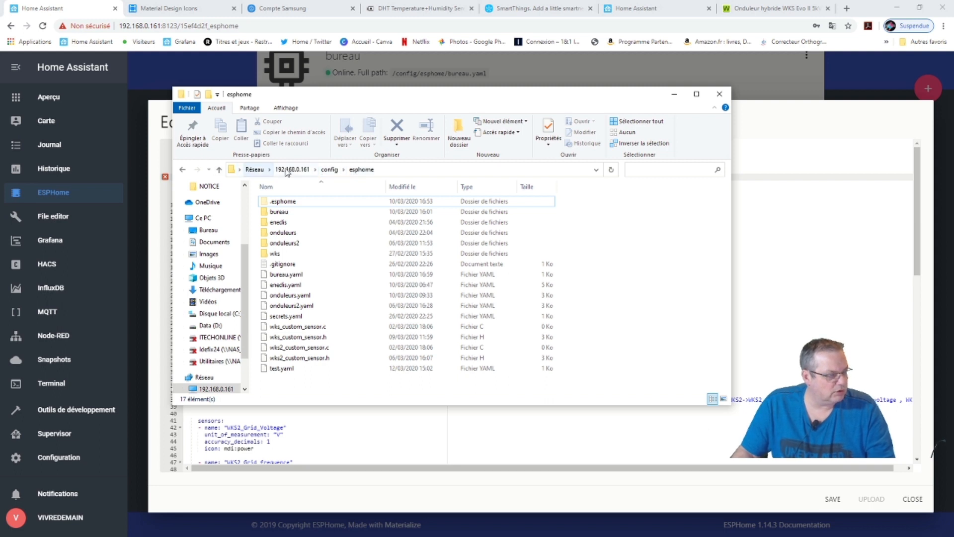
pyautogui.click(391, 169)
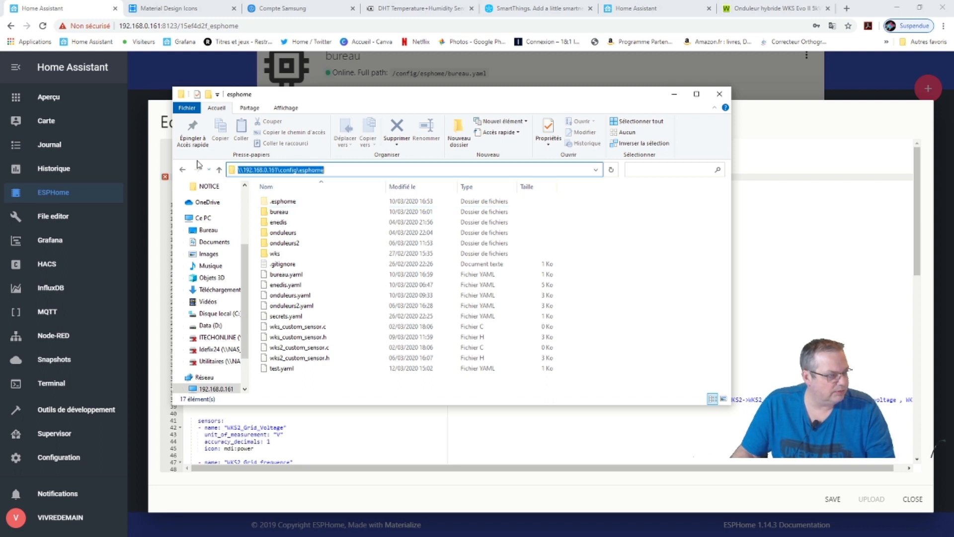
pyautogui.click(181, 170)
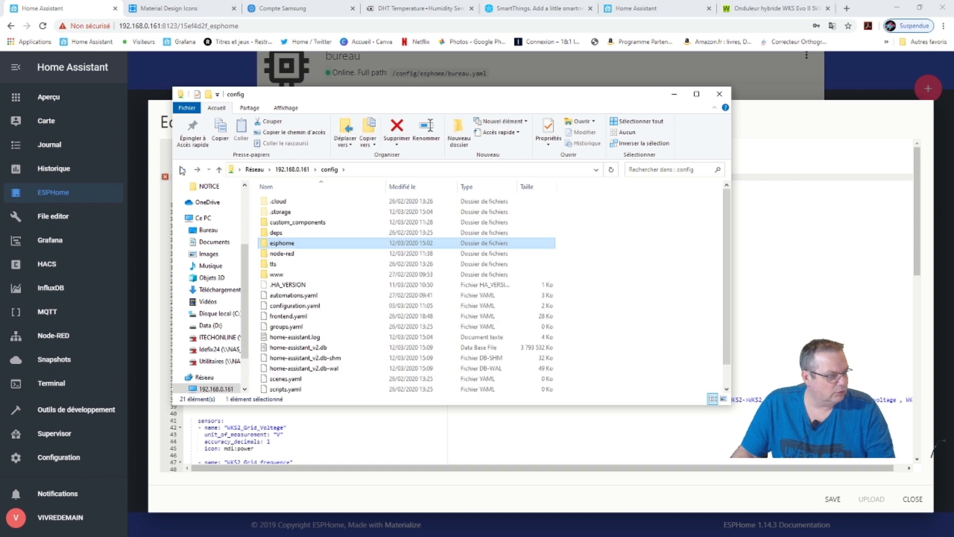
pyautogui.click(182, 170)
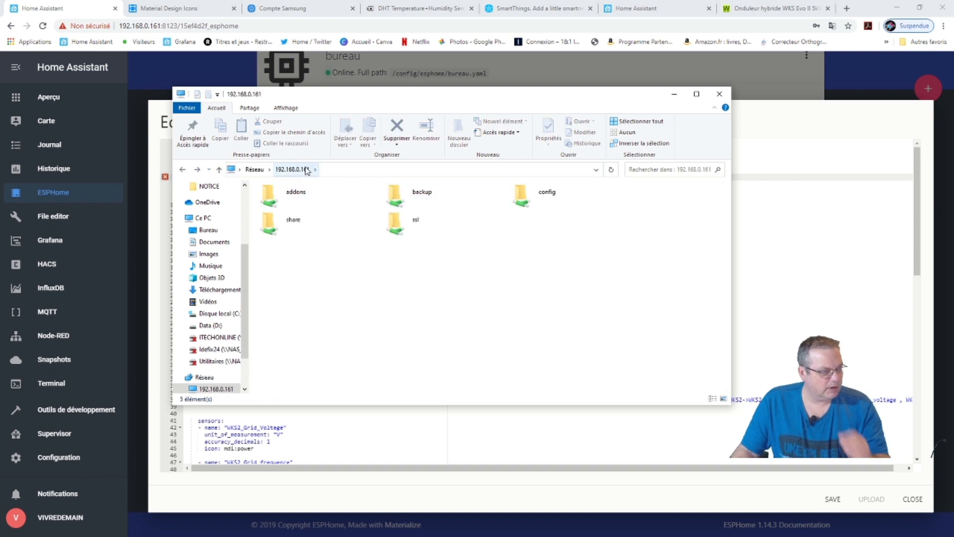
pyautogui.click(328, 170)
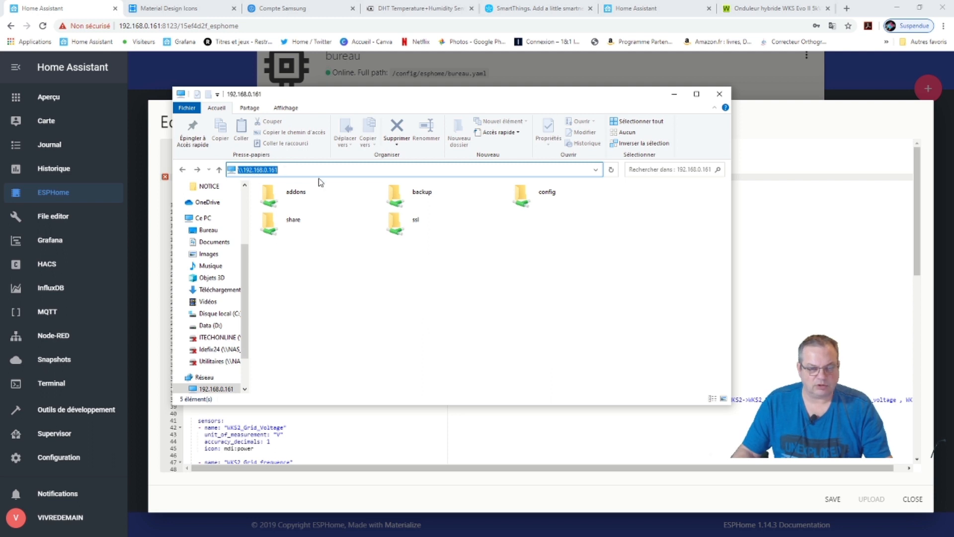
pyautogui.click(438, 278)
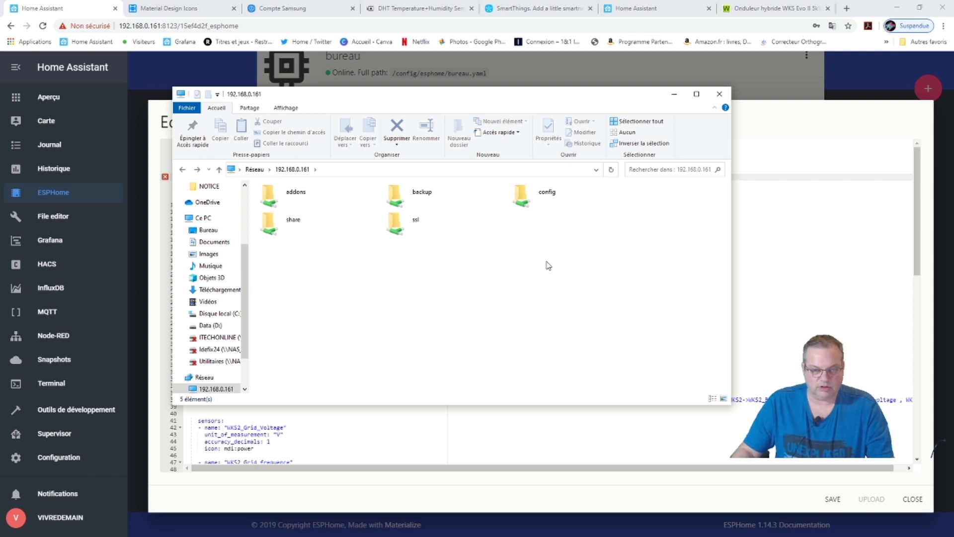
pyautogui.doubleClick(521, 194)
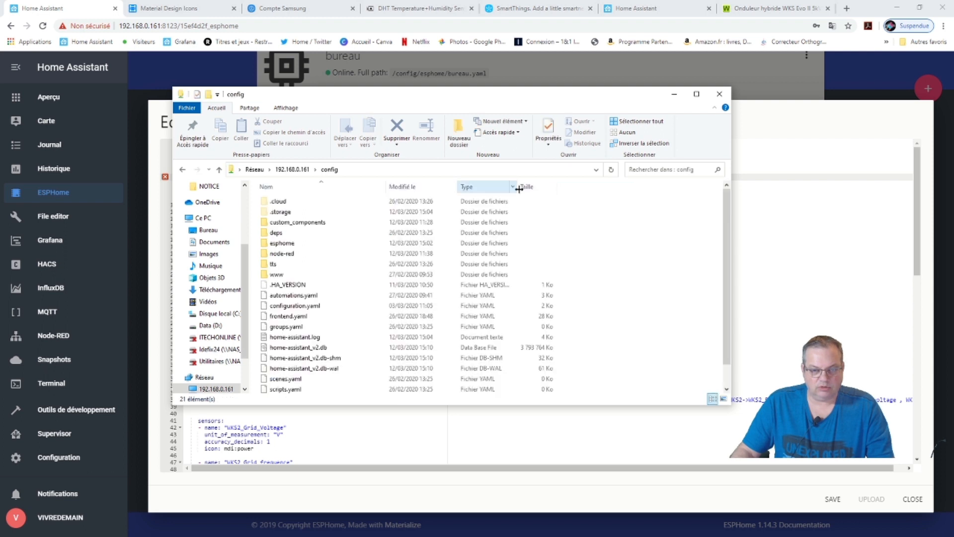
pyautogui.doubleClick(293, 246)
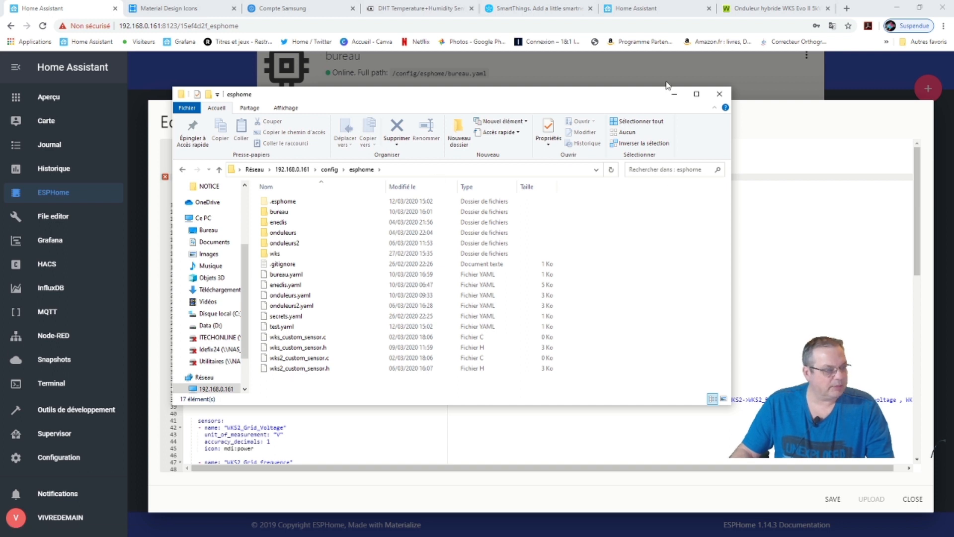
pyautogui.click(673, 94)
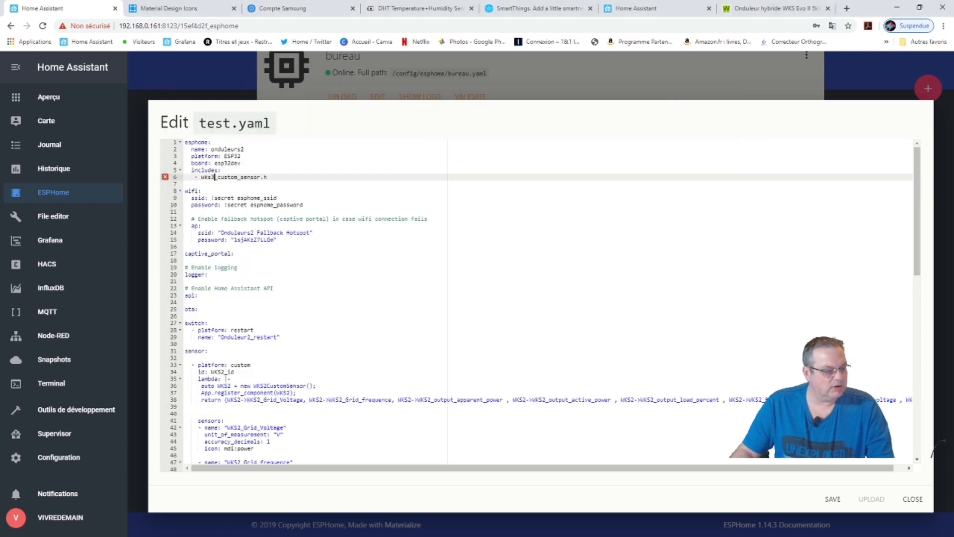
# Copy all of wks2_custom_sensor.h in maximized Notepad++ and start a new empty document.
pyautogui.moveTo(240, 12); pyautogui.dragTo(217, 1)
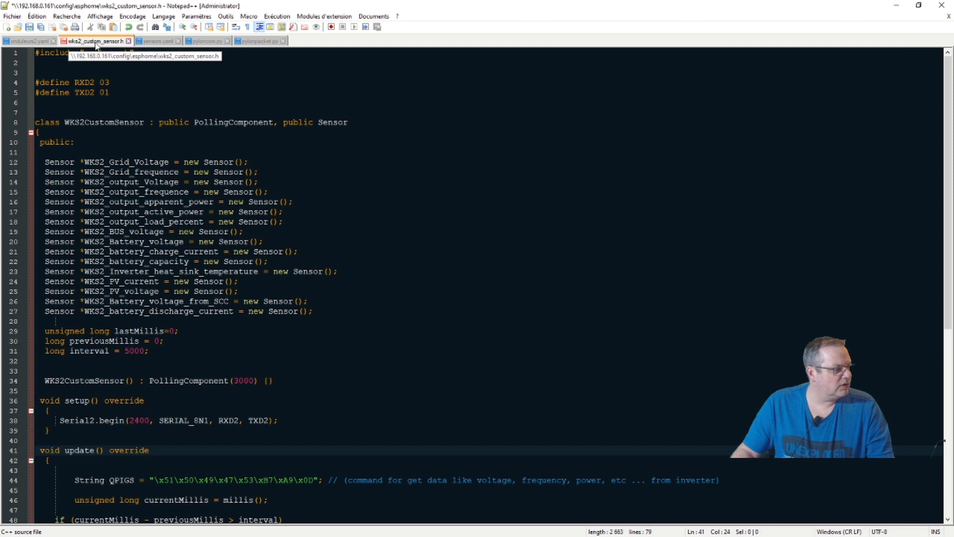
pyautogui.click(359, 369)
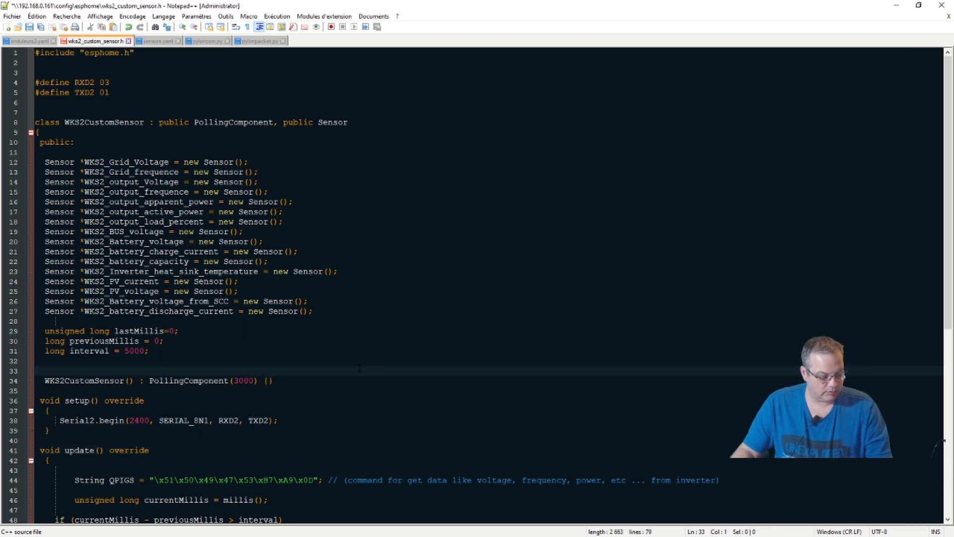
pyautogui.hotkey('ctrl', 'a')
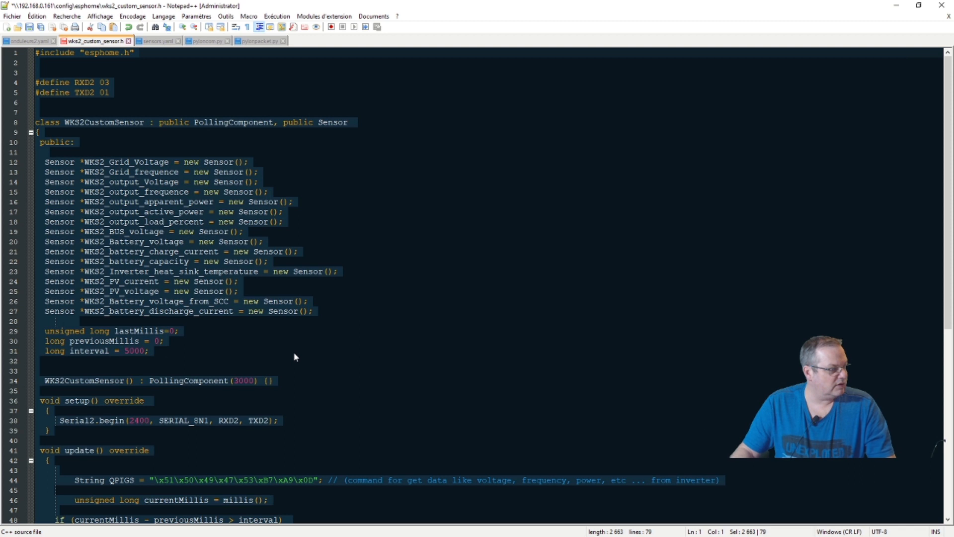
pyautogui.rightClick(118, 175)
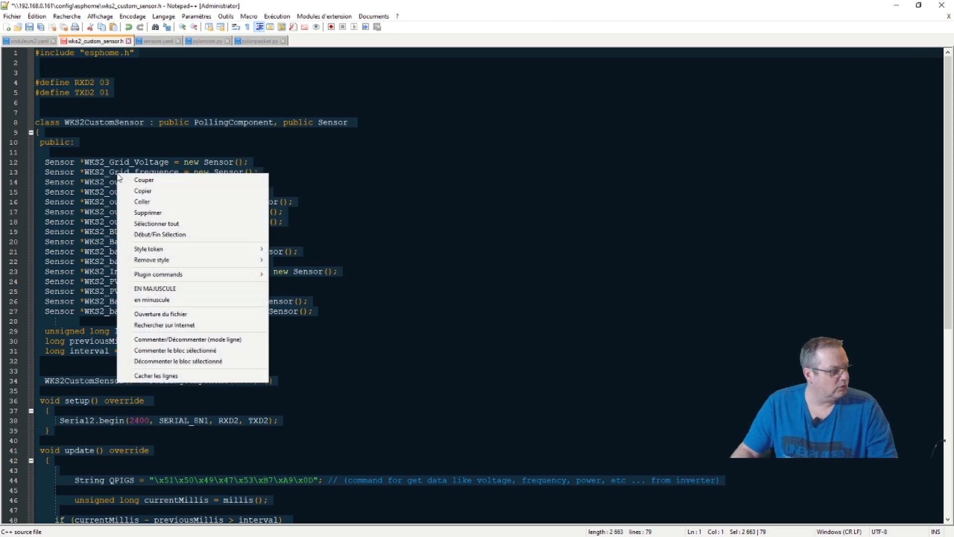
pyautogui.click(458, 187)
pyautogui.click(456, 184)
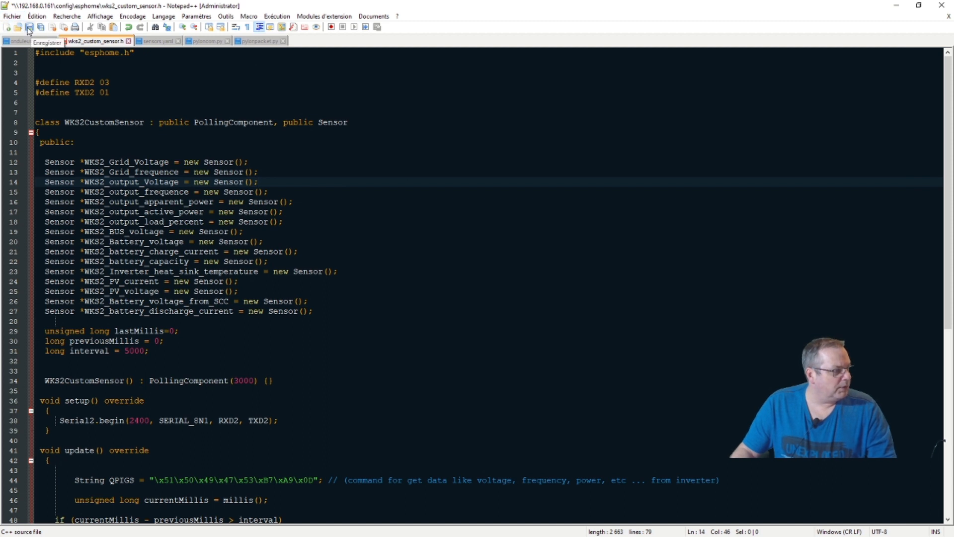
pyautogui.click(8, 28)
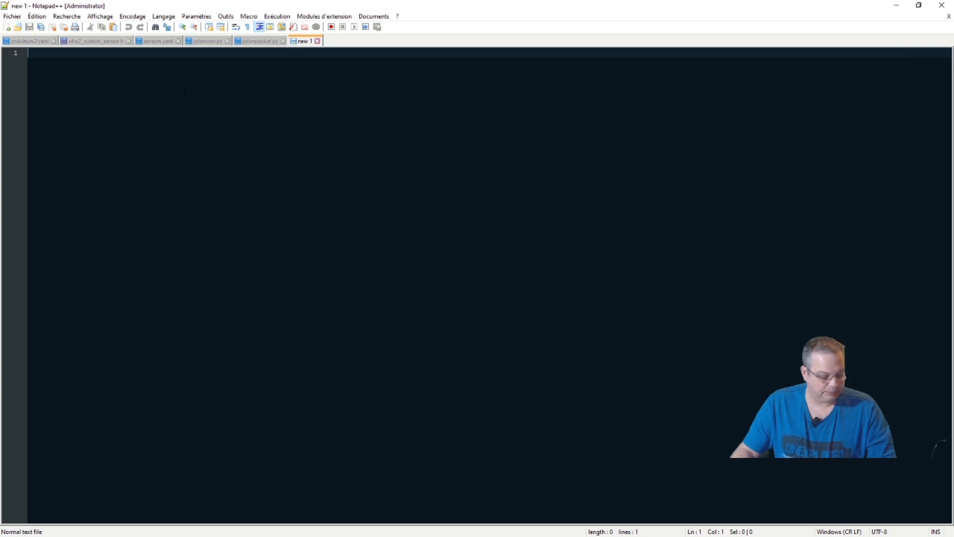
# Paste the sensor code into the new document and save it as wks3_custom_sensor.h.
pyautogui.hotkey('ctrl', 'v')
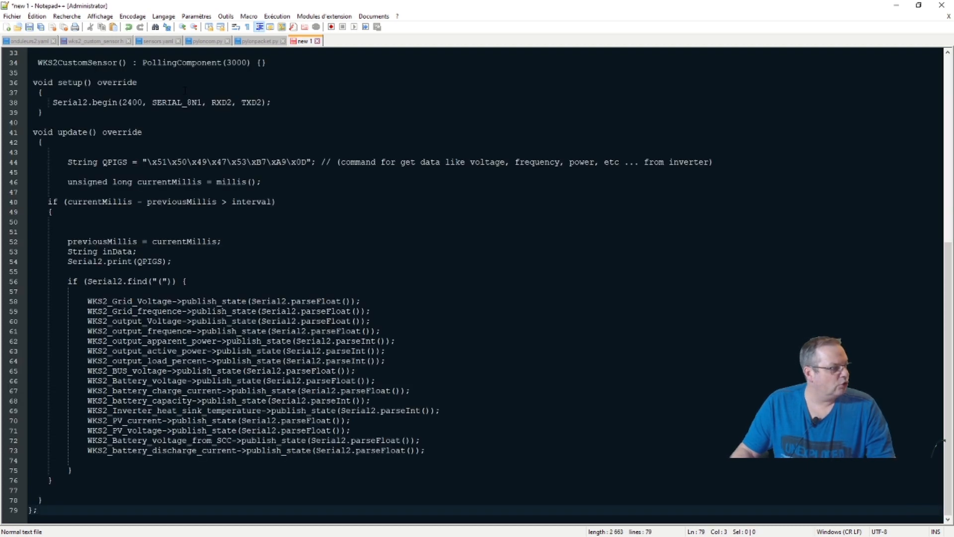
pyautogui.scroll(10, 472, 283)
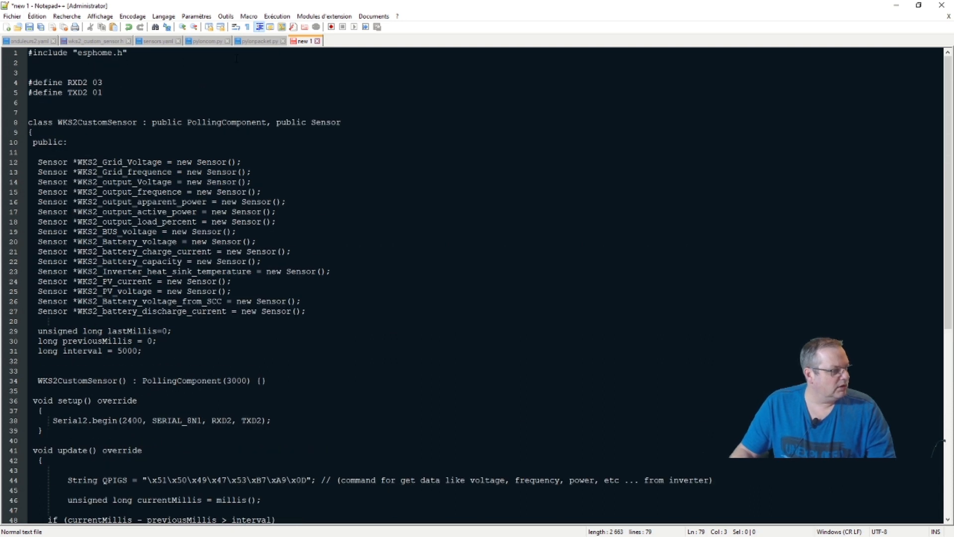
pyautogui.click(12, 16)
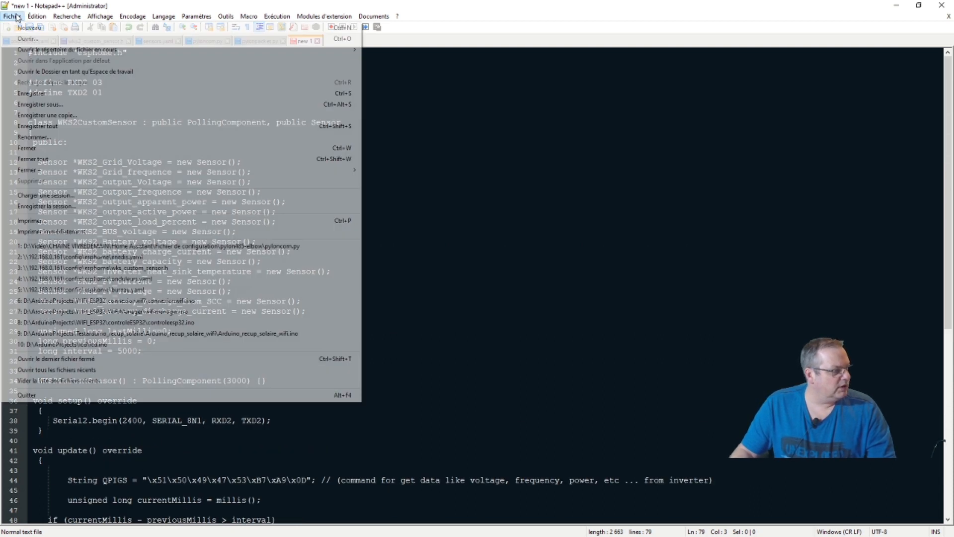
pyautogui.click(55, 104)
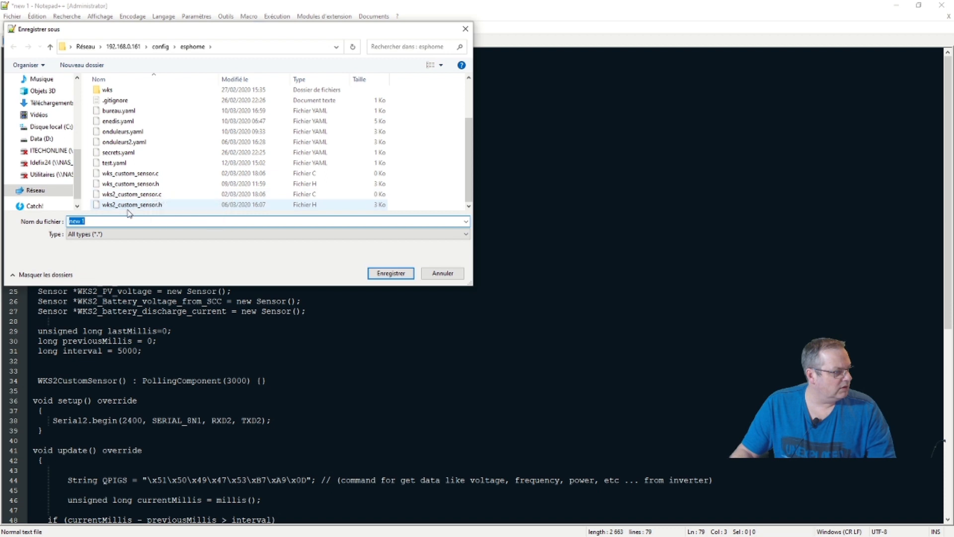
pyautogui.click(136, 206)
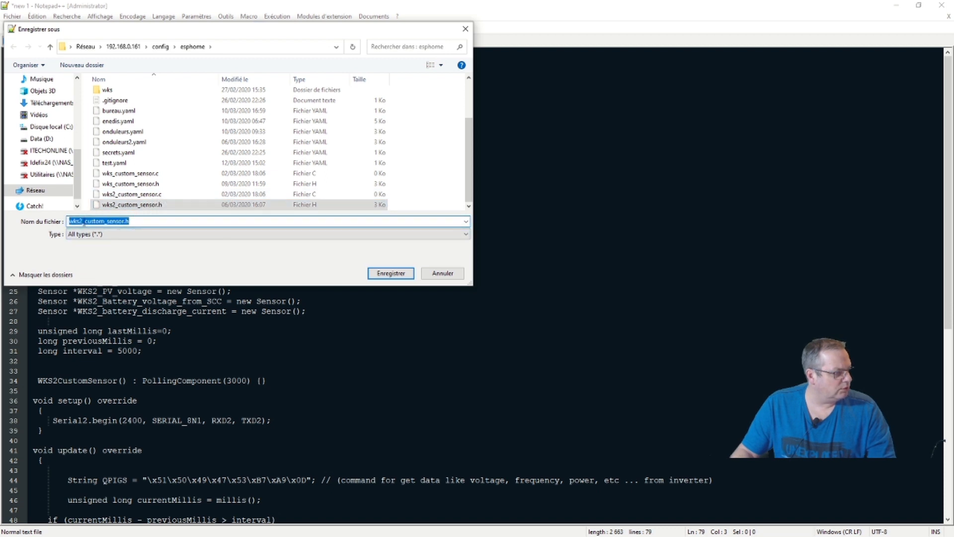
pyautogui.click(84, 222)
pyautogui.press('BackSpace')
pyautogui.write('3')
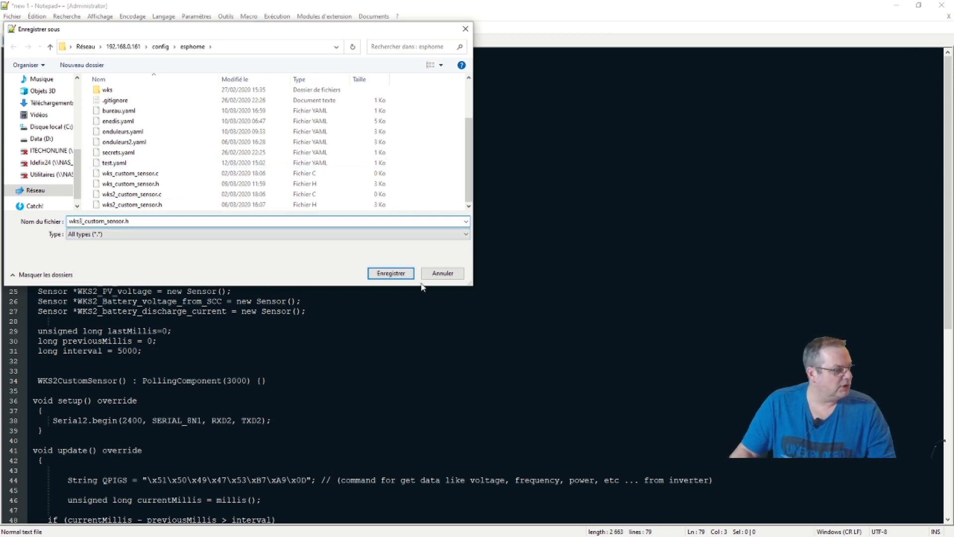
pyautogui.click(397, 274)
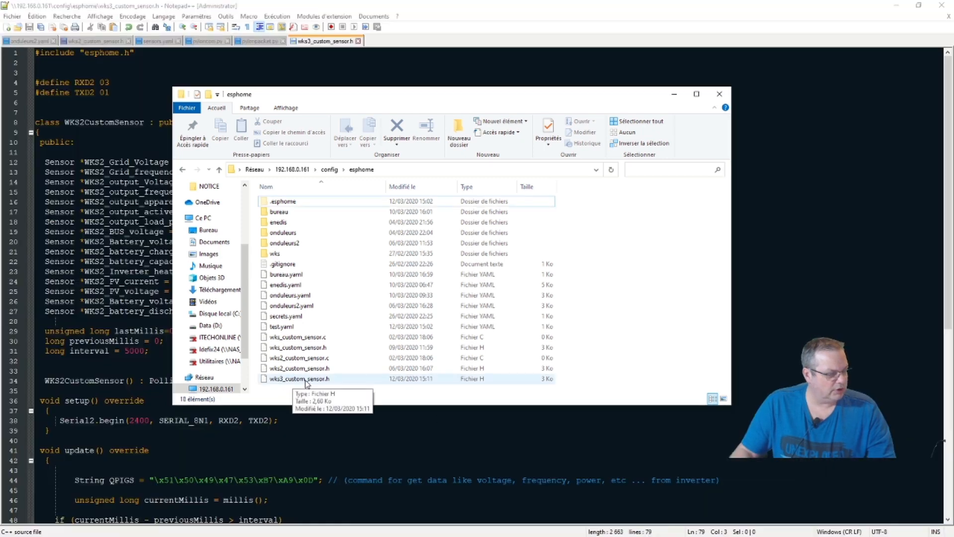
# Close the esphome folder window and switch Notepad++ to onduleurs2.yaml.
pyautogui.click(675, 94)
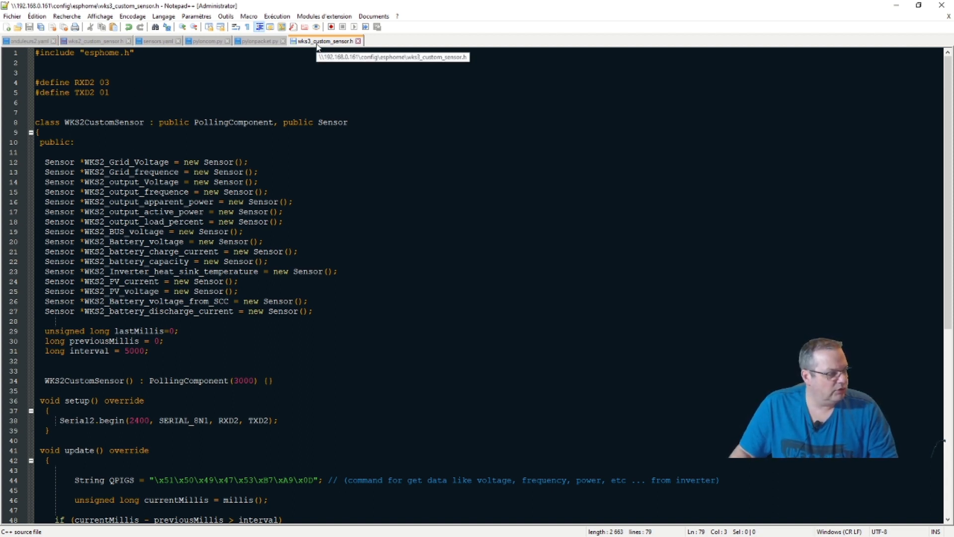
pyautogui.click(38, 45)
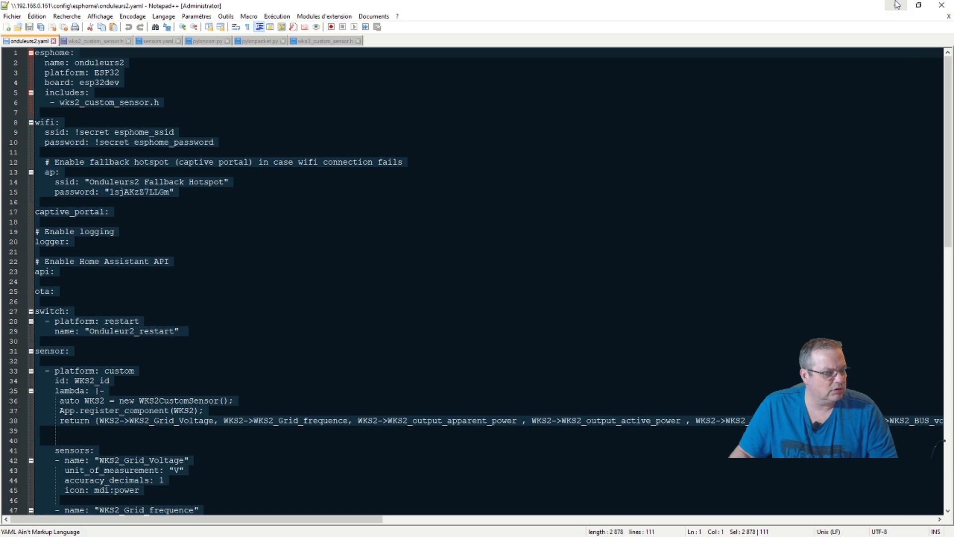
# Change the line 14 fallback hotspot ssid to 'Test Fallback Hotspot'.
pyautogui.click(896, 5)
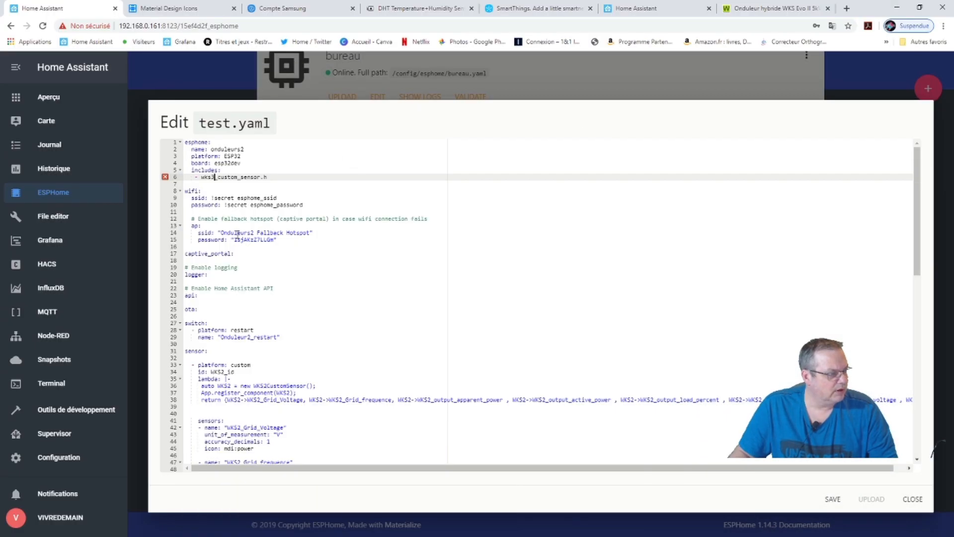
pyautogui.click(253, 233)
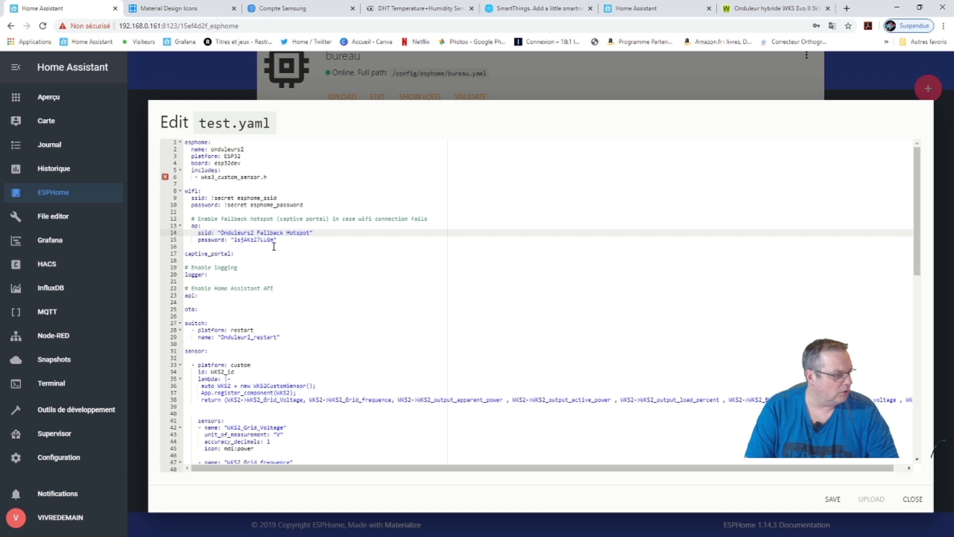
pyautogui.press('BackSpace')
pyautogui.press('BackSpace')
pyautogui.press('BackSpace')
pyautogui.press('BackSpace')
pyautogui.press('BackSpace')
pyautogui.press('BackSpace')
pyautogui.press('BackSpace')
pyautogui.press('BackSpace')
pyautogui.press('BackSpace')
pyautogui.press('BackSpace')
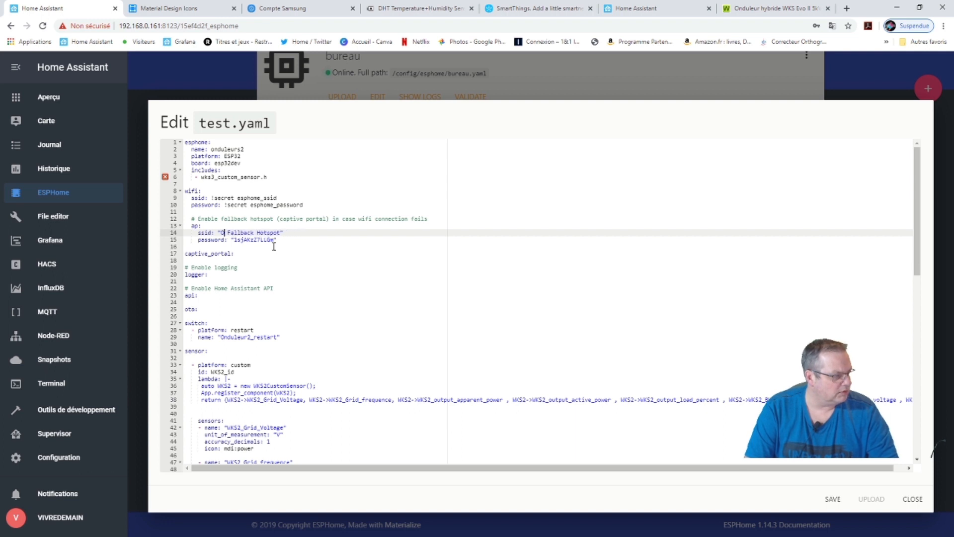
pyautogui.write('Test')
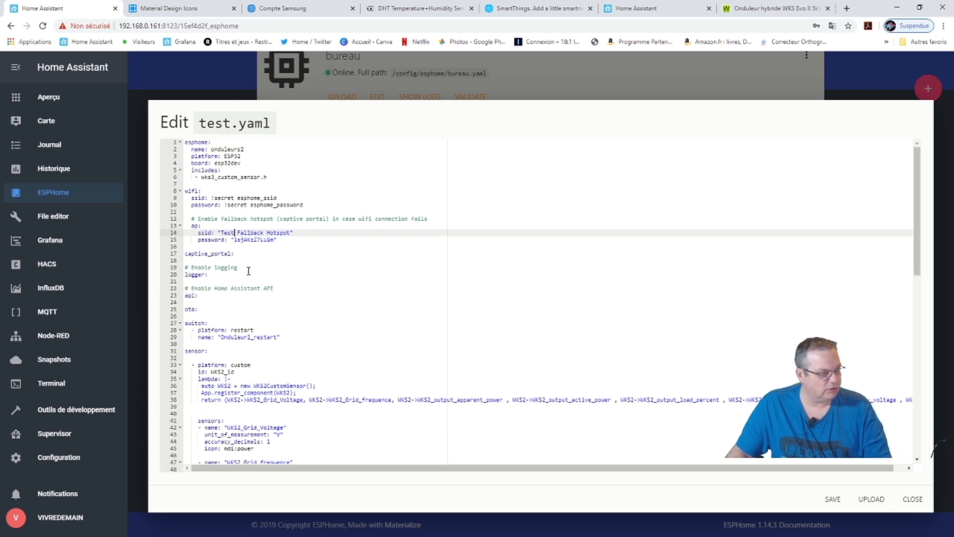
# Rename the line 29 restart switch to 'Test_restart'.
pyautogui.scroll(-3, 255, 287)
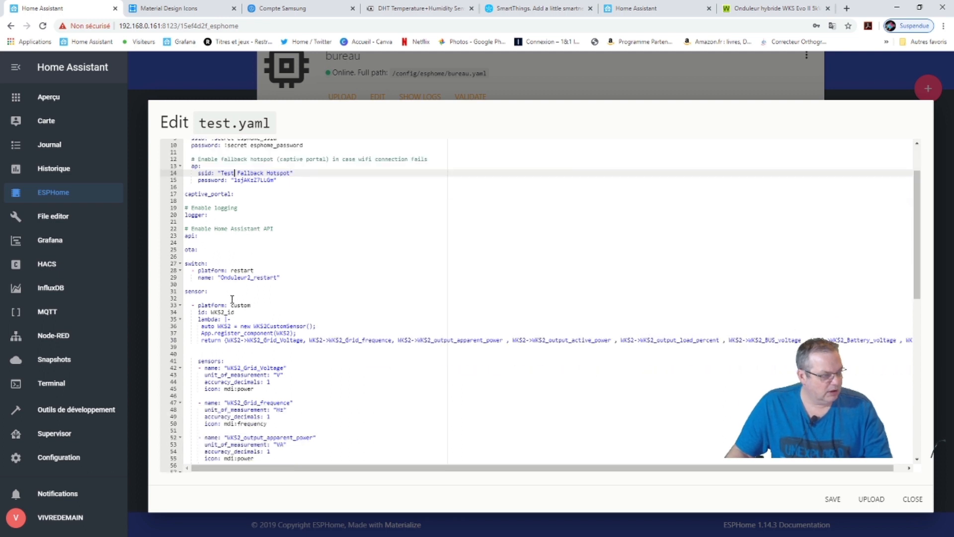
pyautogui.click(249, 277)
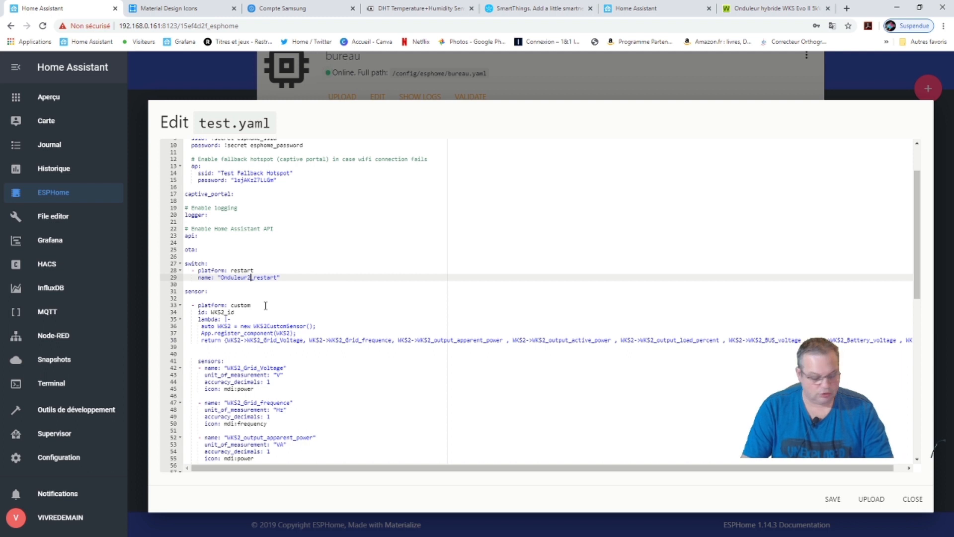
pyautogui.press('BackSpace')
pyautogui.press('BackSpace')
pyautogui.press('BackSpace')
pyautogui.press('BackSpace')
pyautogui.press('BackSpace')
pyautogui.press('BackSpace')
pyautogui.press('BackSpace')
pyautogui.press('BackSpace')
pyautogui.press('BackSpace')
pyautogui.press('BackSpace')
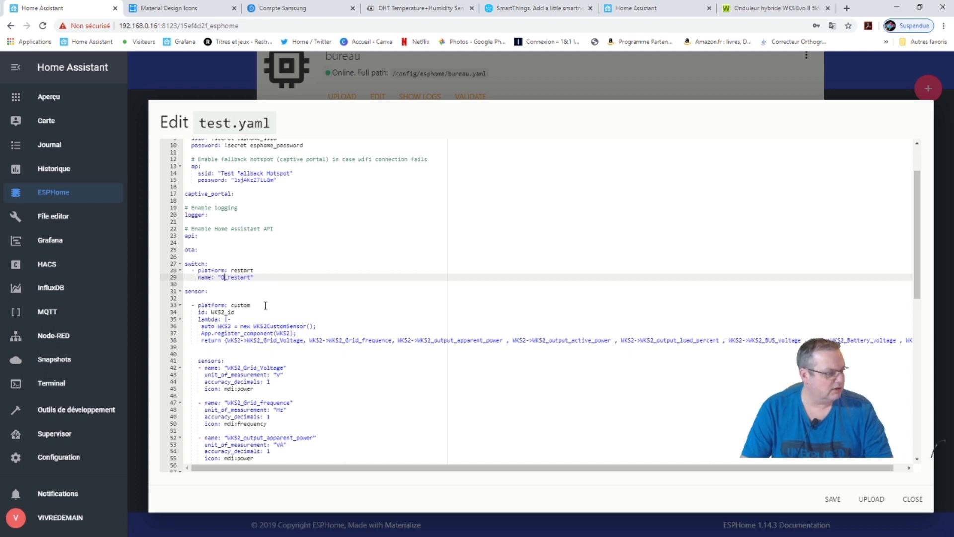
pyautogui.write('T')
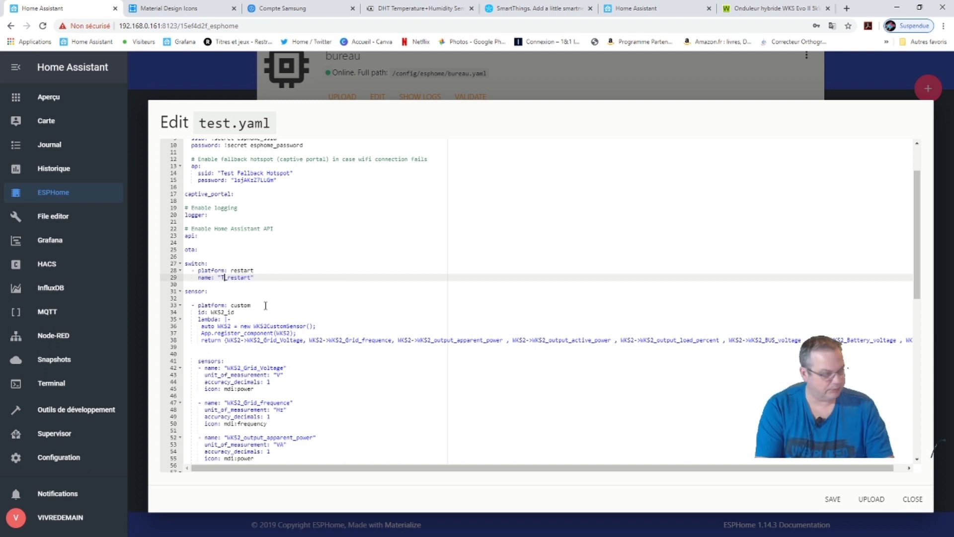
pyautogui.write('est')
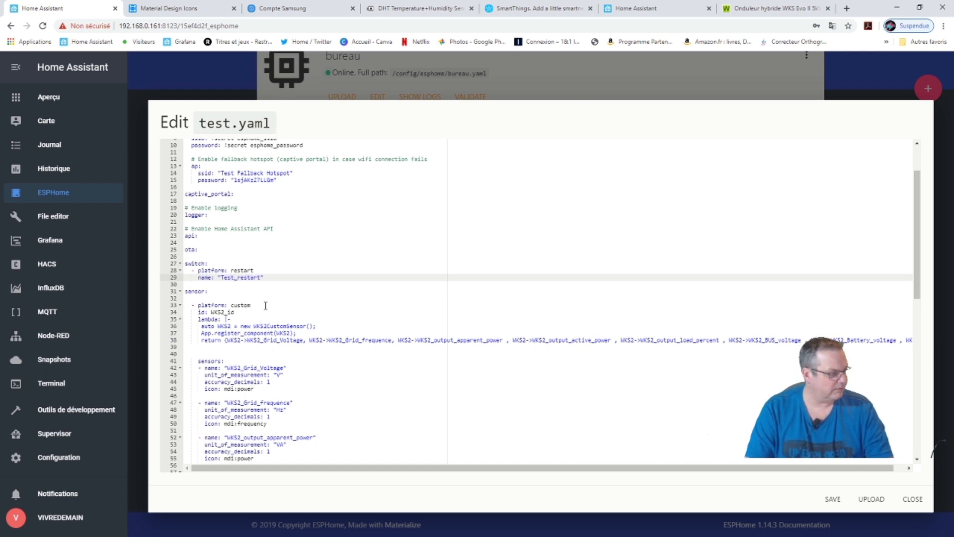
pyautogui.click(279, 282)
pyautogui.click(277, 273)
pyautogui.click(273, 277)
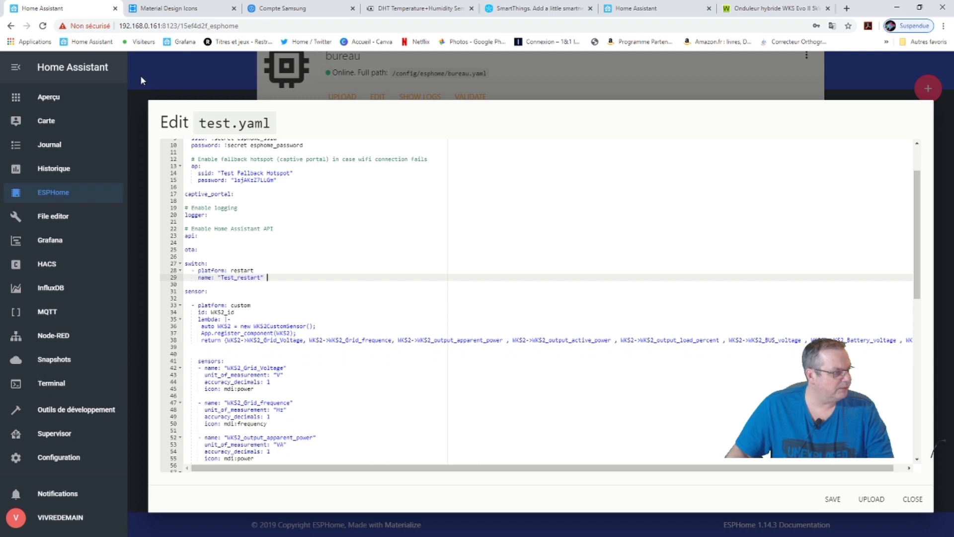
# Browse the Aperçu solar and électricité views, settling on the WKS/WKS2 sensor view.
pyautogui.click(50, 98)
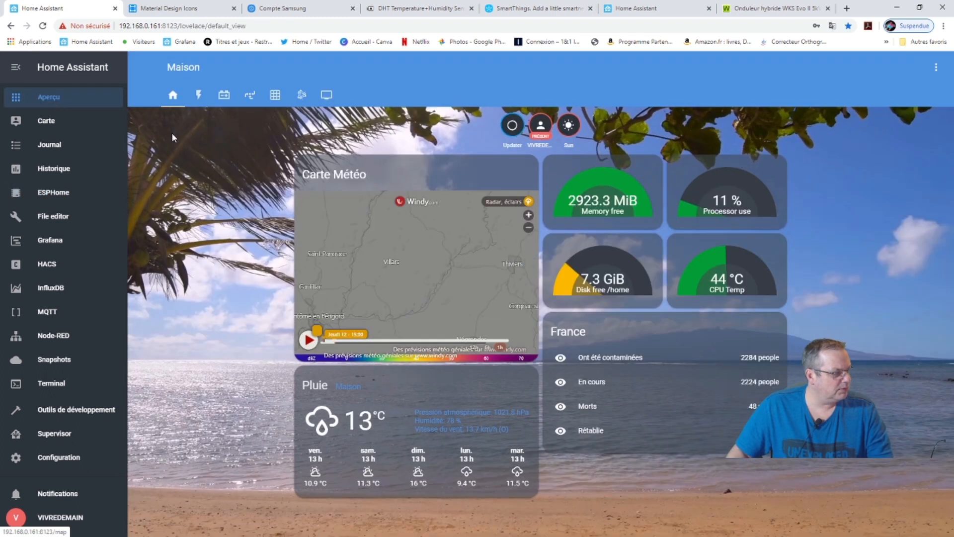
pyautogui.click(250, 95)
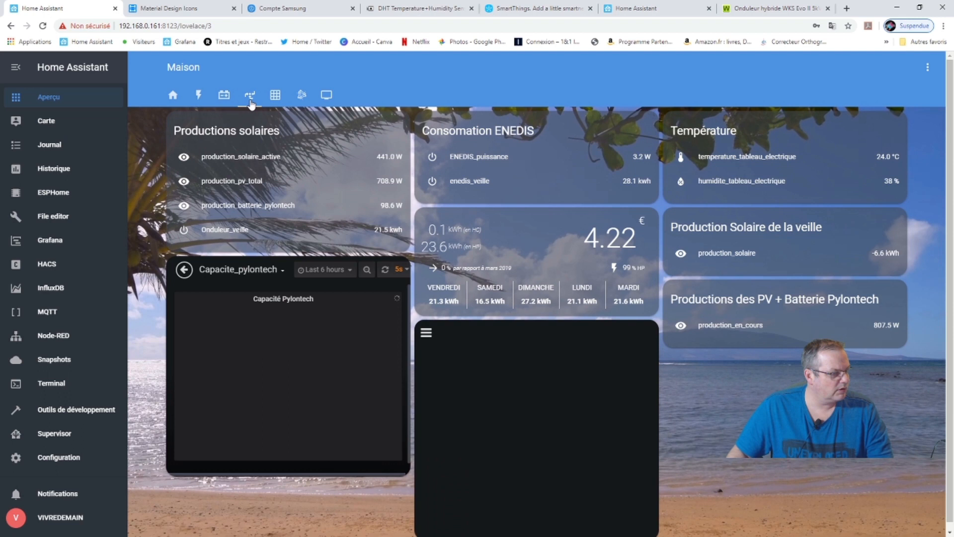
pyautogui.click(224, 96)
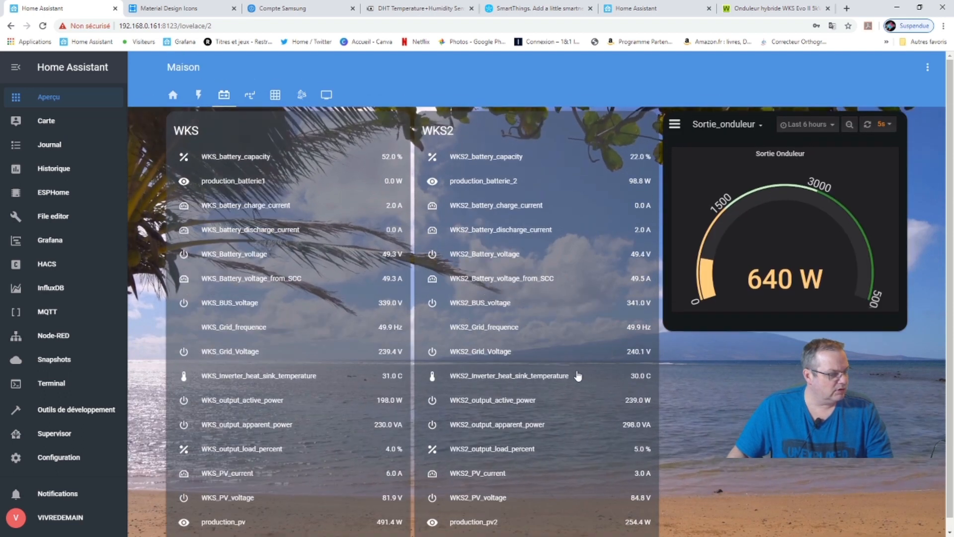
pyautogui.click(198, 96)
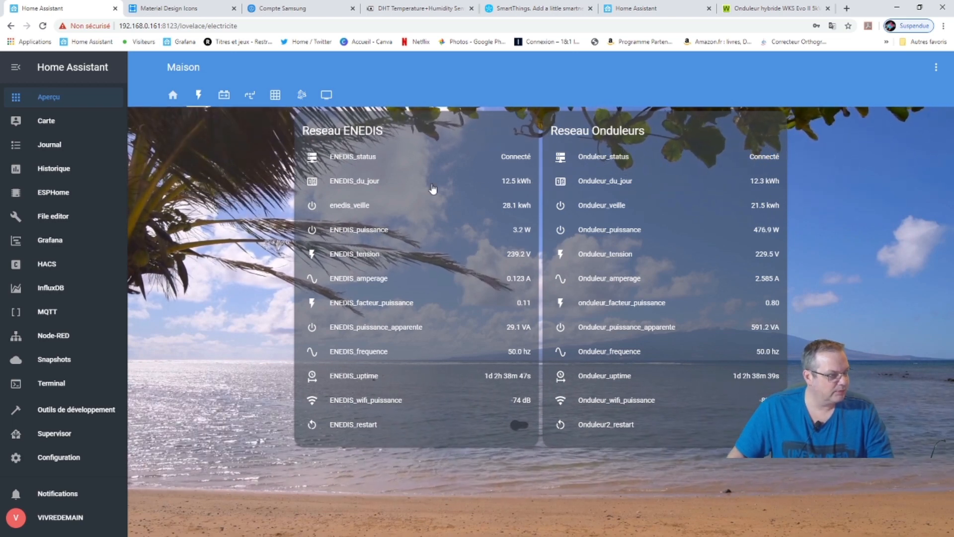
pyautogui.click(224, 95)
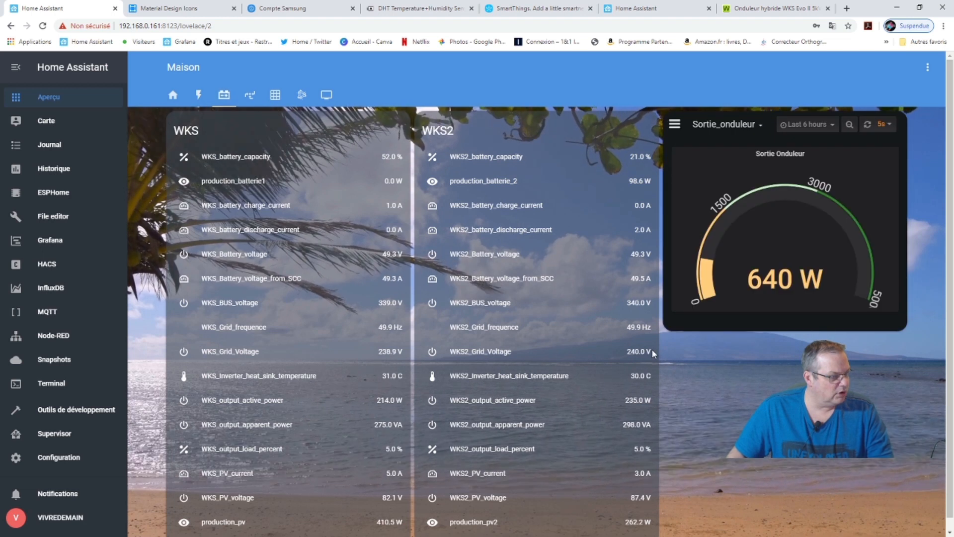
pyautogui.scroll(-1, 539, 351)
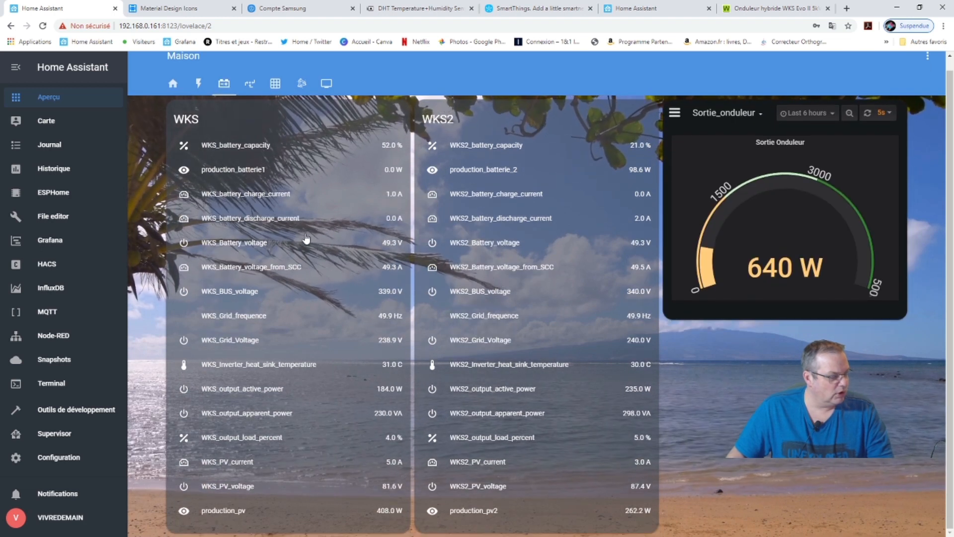
pyautogui.scroll(1, 326, 234)
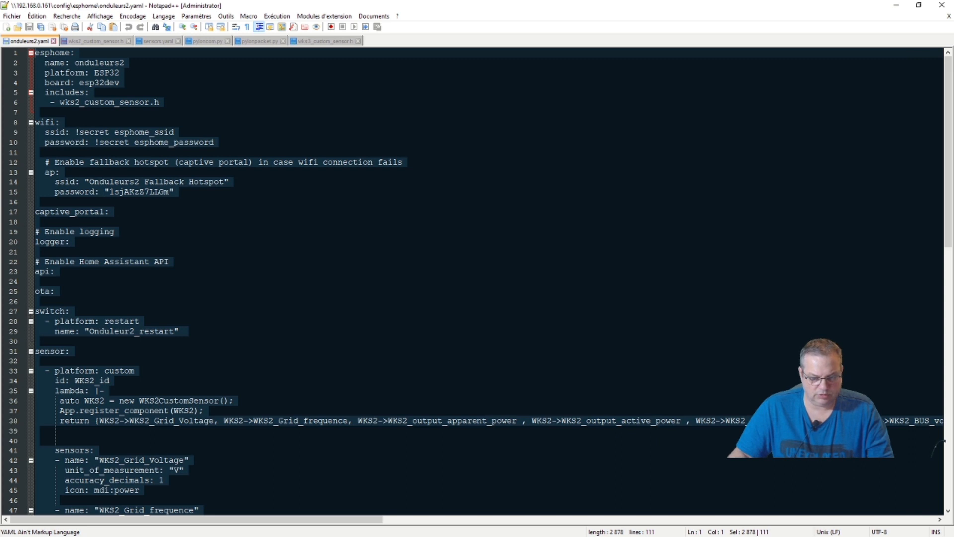
pyautogui.click(896, 5)
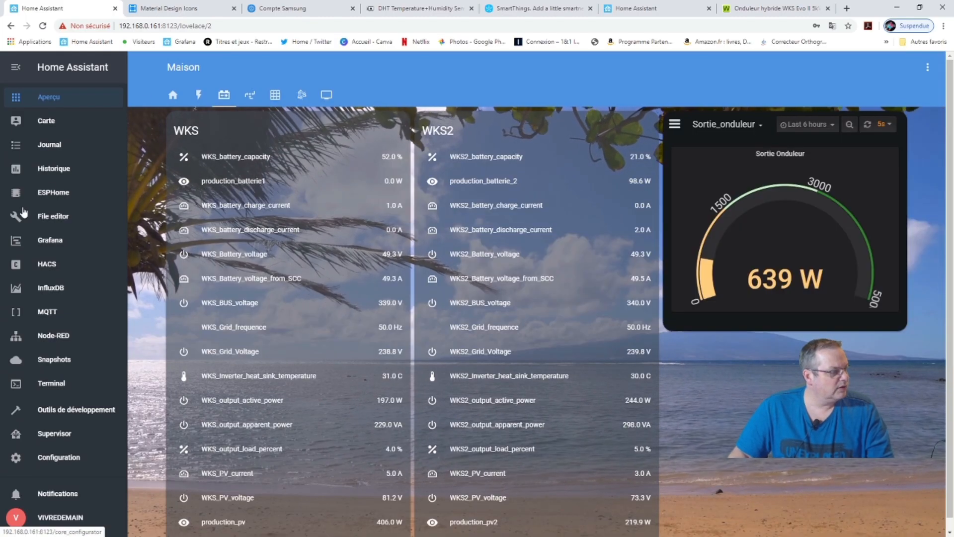
# Open test.yaml from the ESPHome panel and delete all of its contents.
pyautogui.click(48, 197)
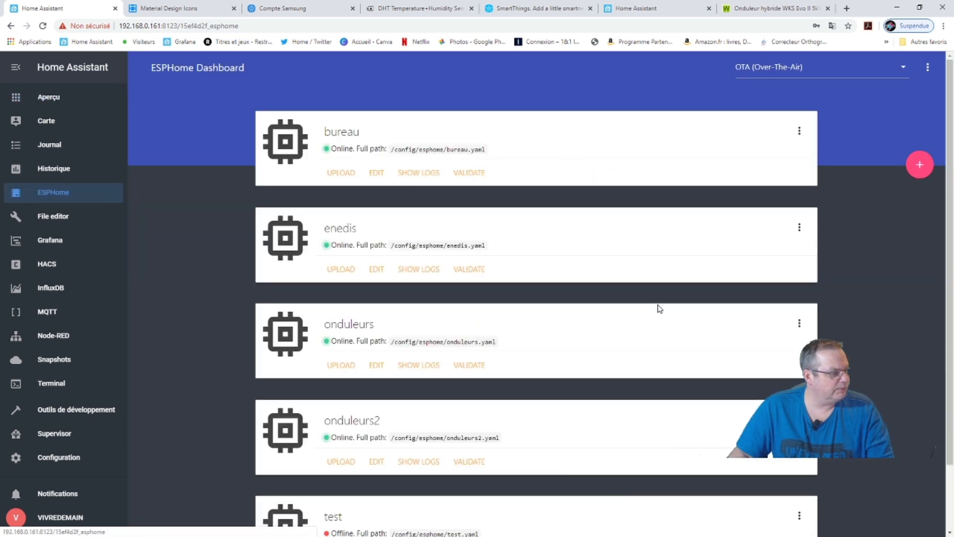
pyautogui.scroll(-3, 549, 375)
pyautogui.click(383, 484)
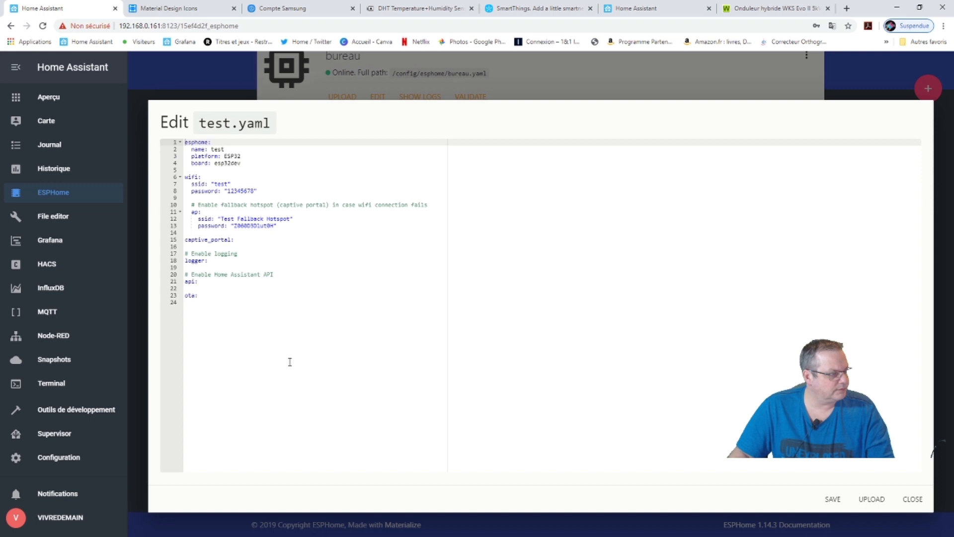
pyautogui.moveTo(227, 301); pyautogui.dragTo(170, 145)
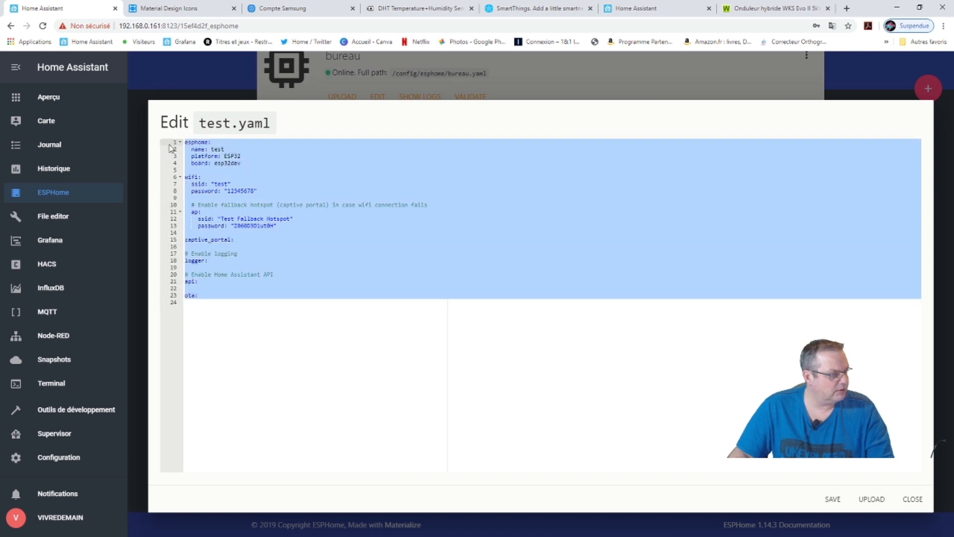
pyautogui.hotkey('ctrl', 'v')
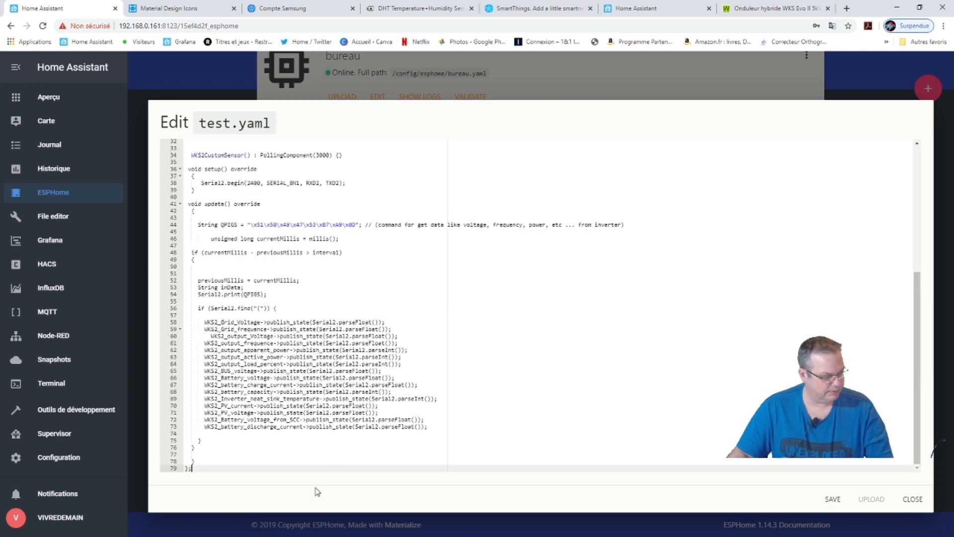
pyautogui.hotkey('ctrl', 'a')
pyautogui.press('BackSpace')
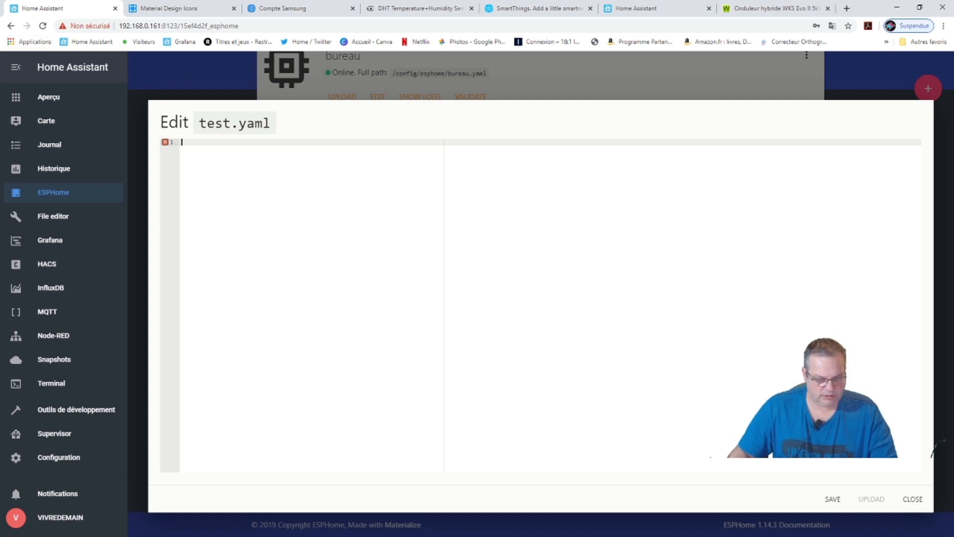
pyautogui.hotkey('alt', 'Tab')
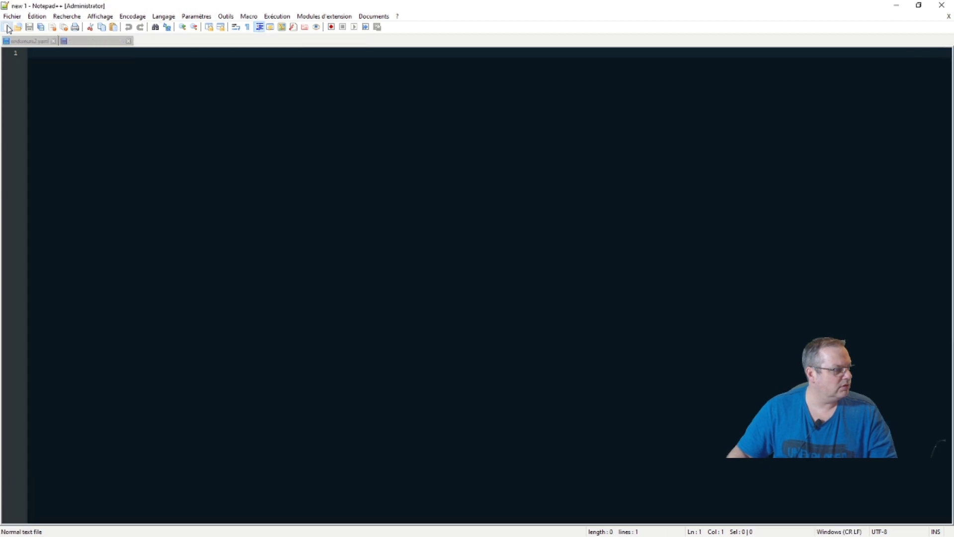
# Paste the WKS2 sensor code into a new tab and save it over test.yaml.
pyautogui.doubleClick(369, 42)
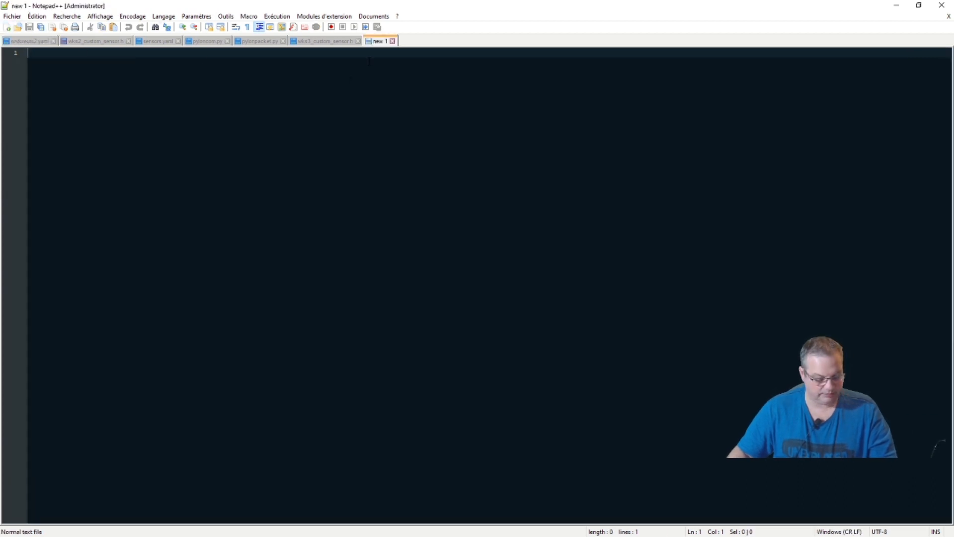
pyautogui.hotkey('ctrl', 'v')
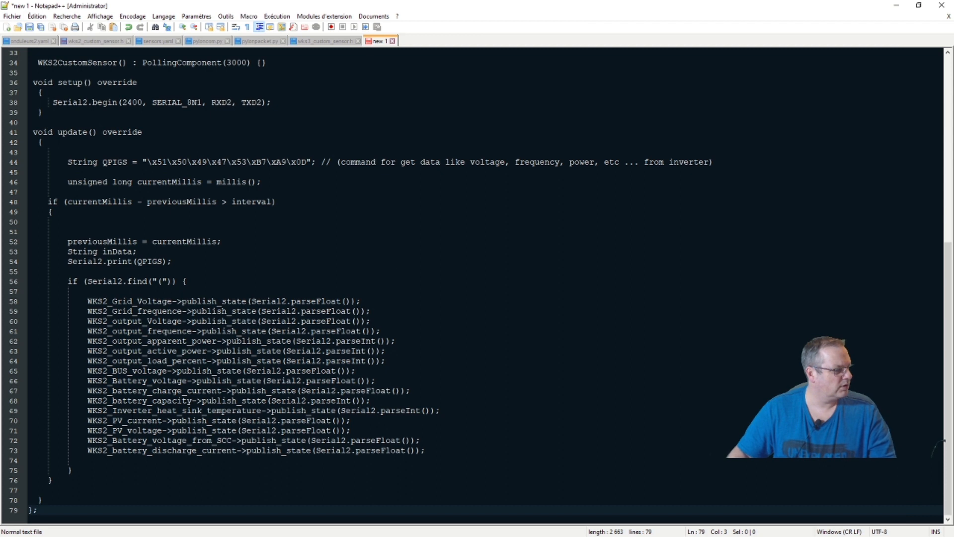
pyautogui.scroll(11, 477, 286)
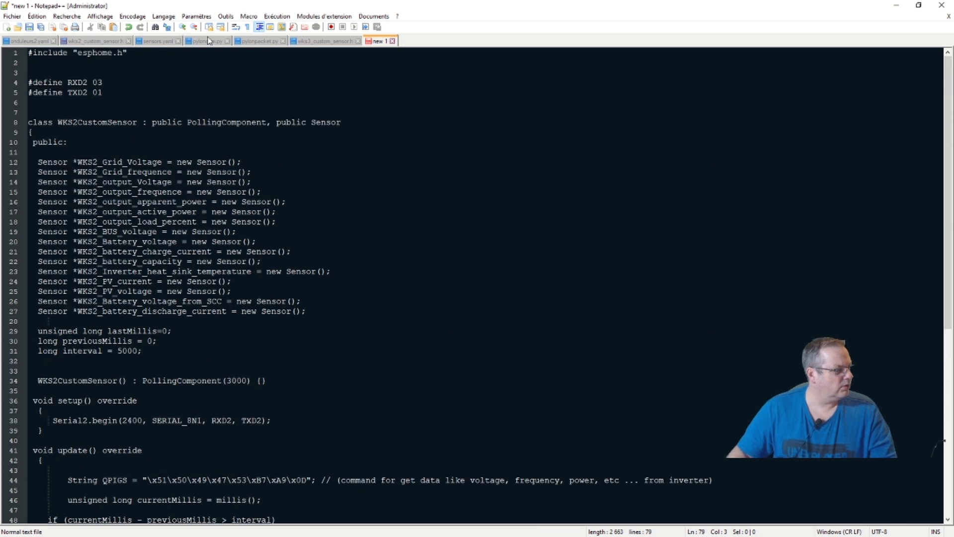
pyautogui.click(12, 16)
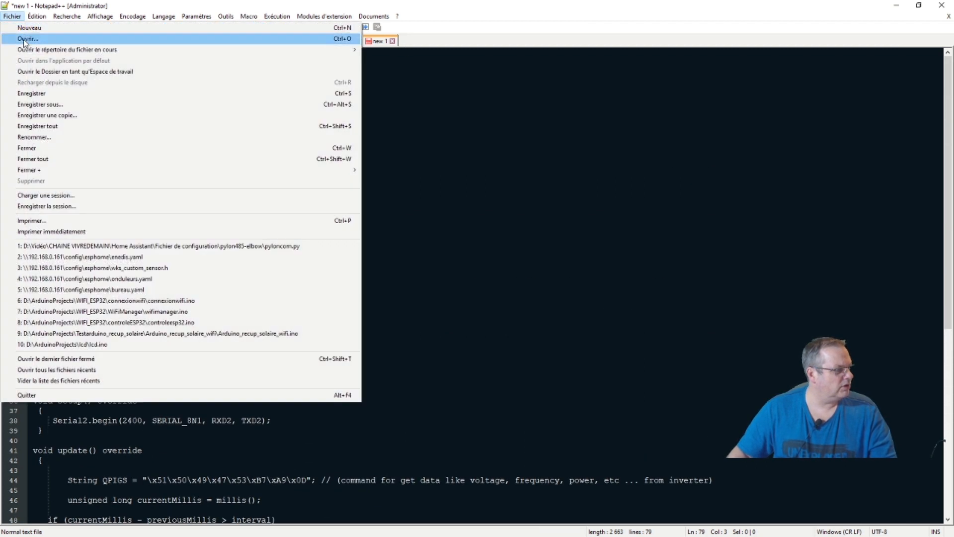
pyautogui.click(36, 104)
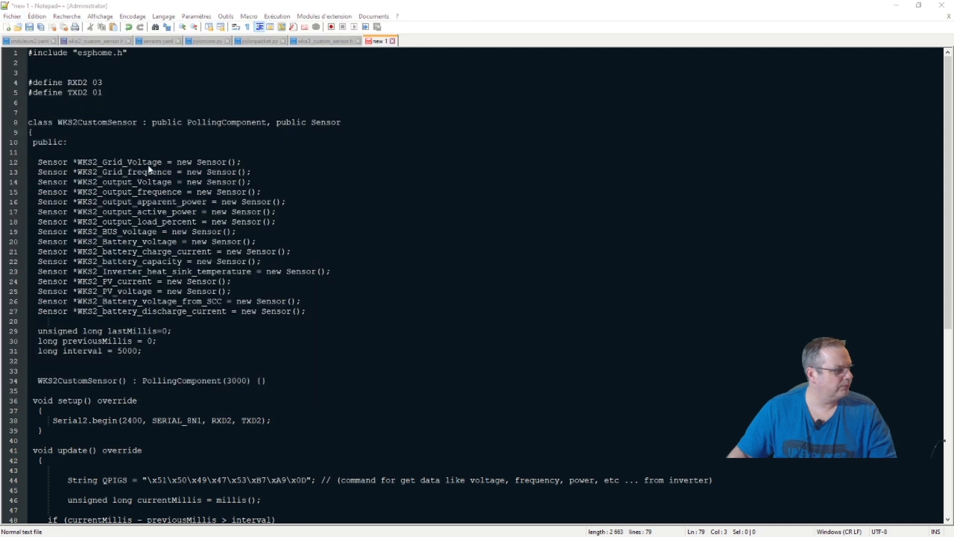
pyautogui.scroll(-3, 139, 202)
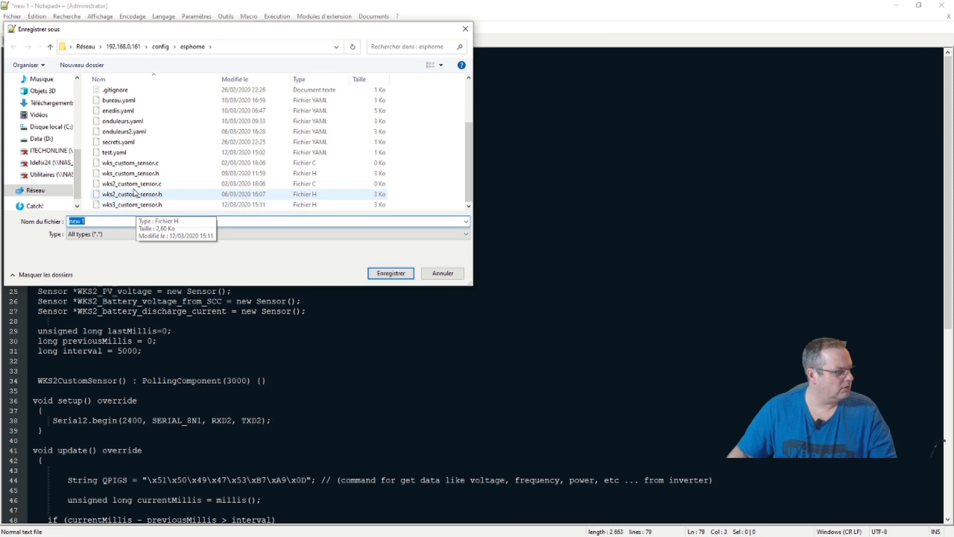
pyautogui.click(118, 153)
pyautogui.click(377, 273)
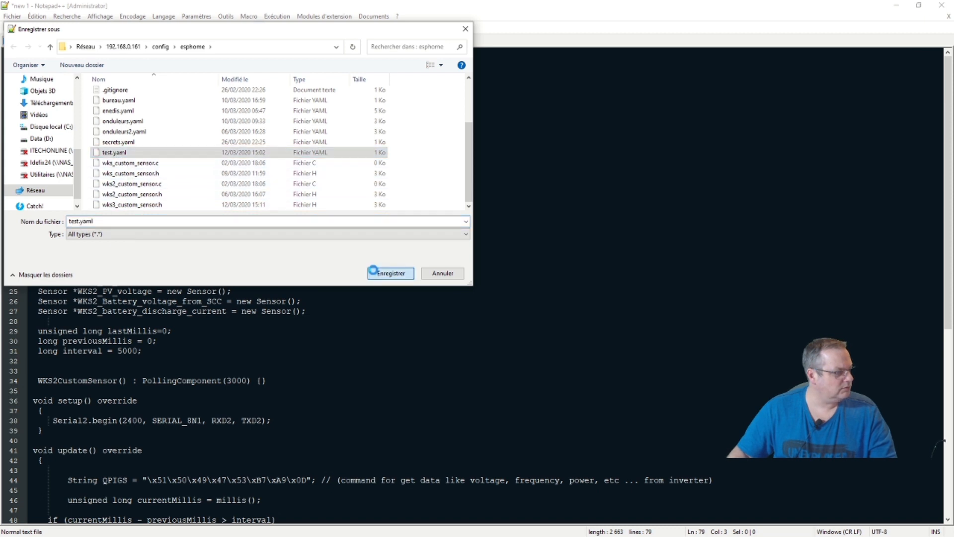
pyautogui.click(505, 276)
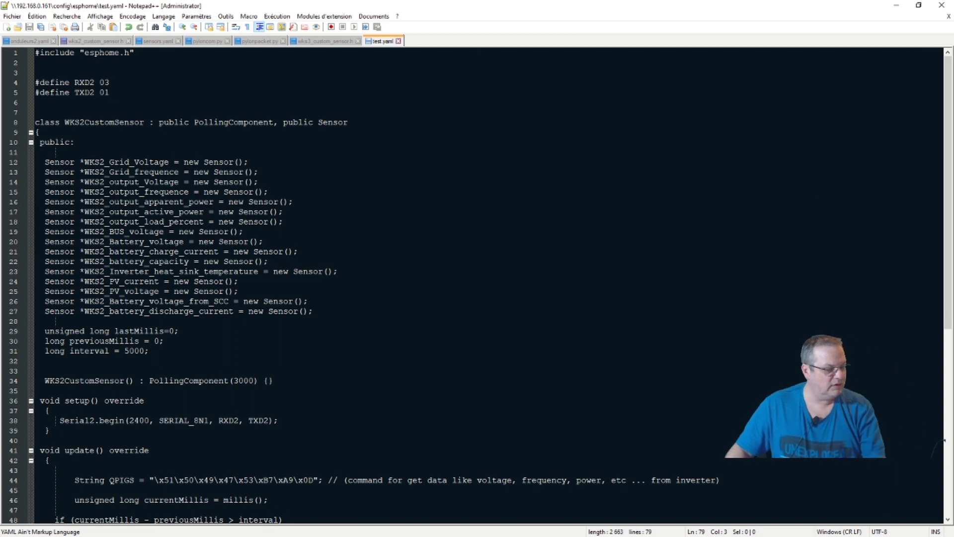
pyautogui.click(896, 7)
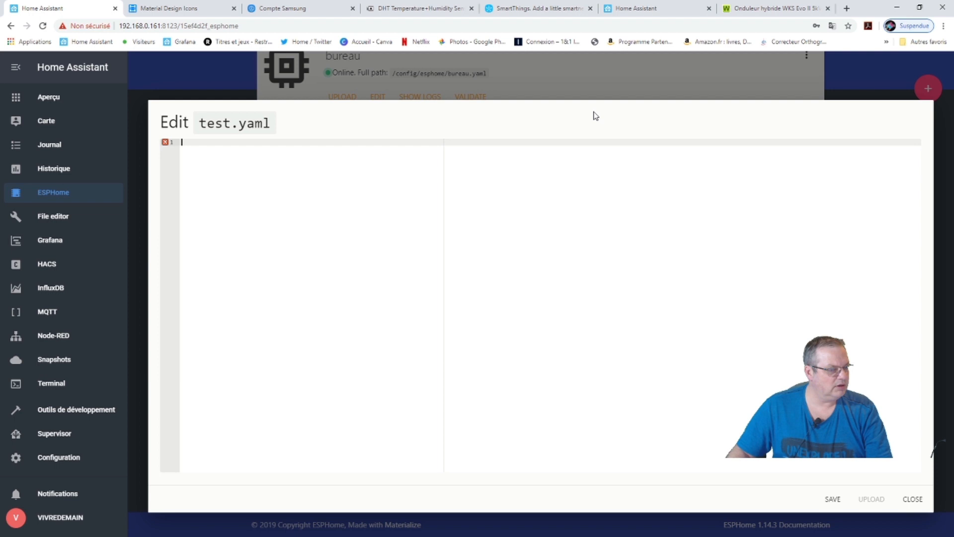
# Reload ESPHome, review the WKS2 code in test.yaml, then close the editor.
pyautogui.press('F5')
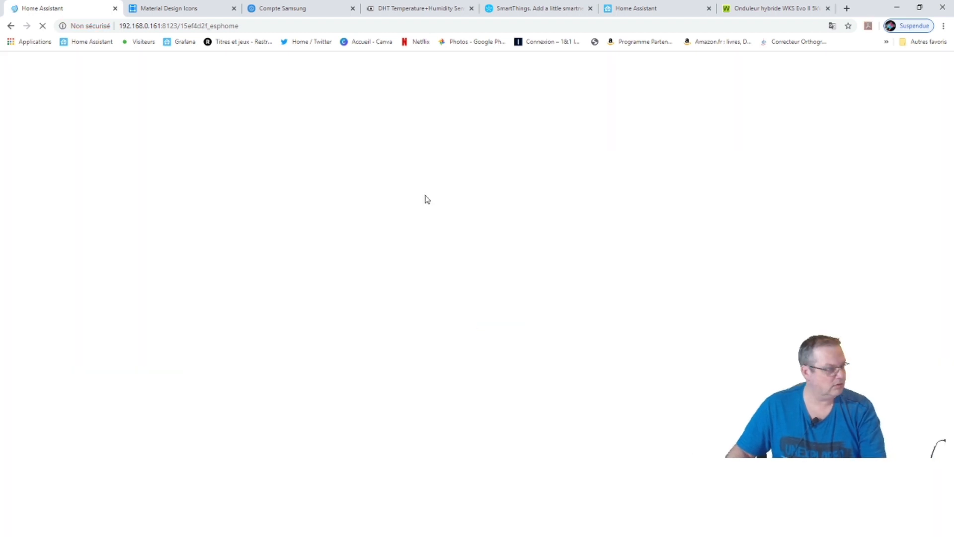
pyautogui.scroll(-2, 397, 373)
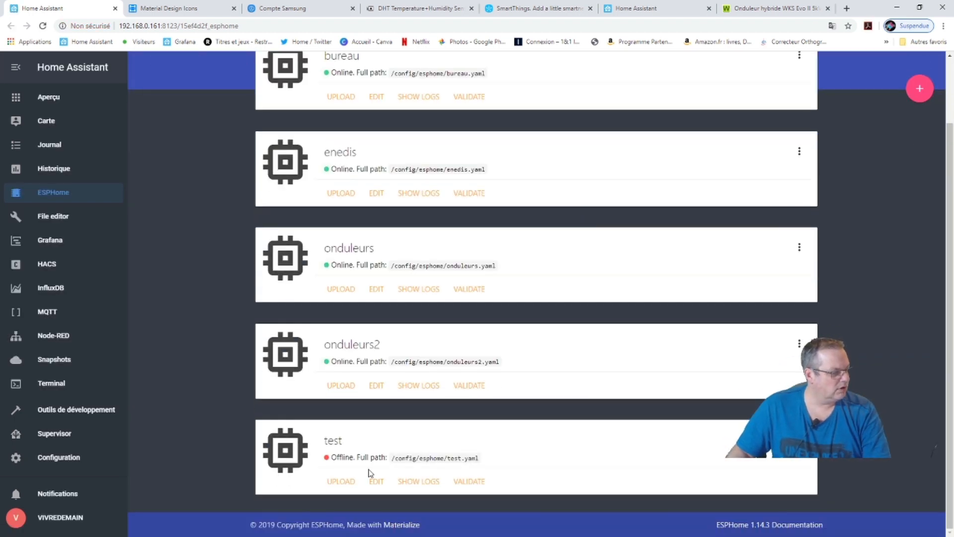
pyautogui.click(374, 481)
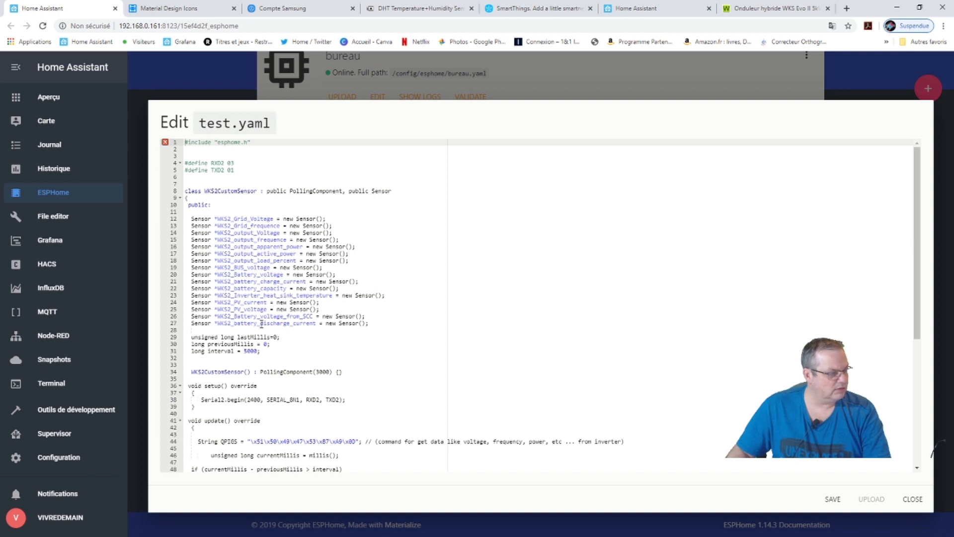
pyautogui.scroll(-5, 261, 324)
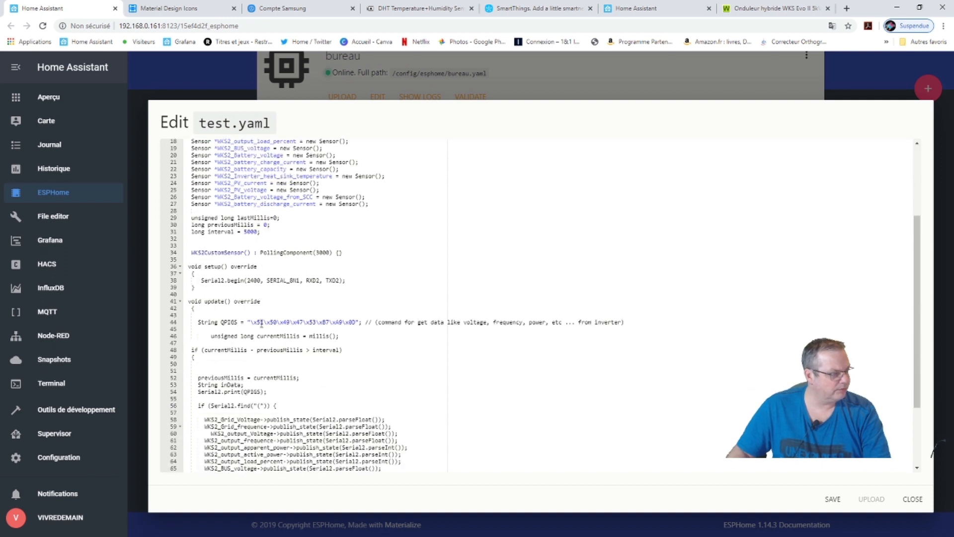
pyautogui.scroll(5, 261, 323)
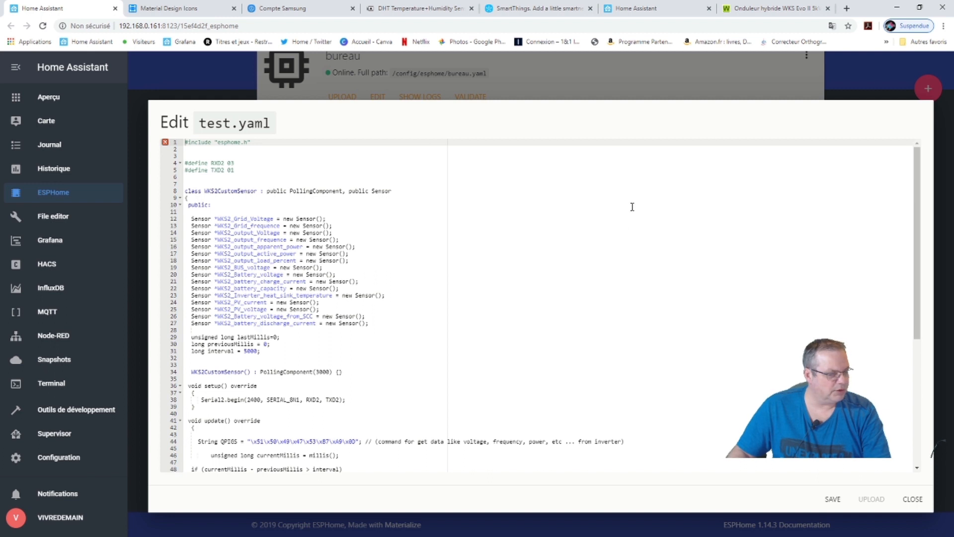
pyautogui.click(193, 88)
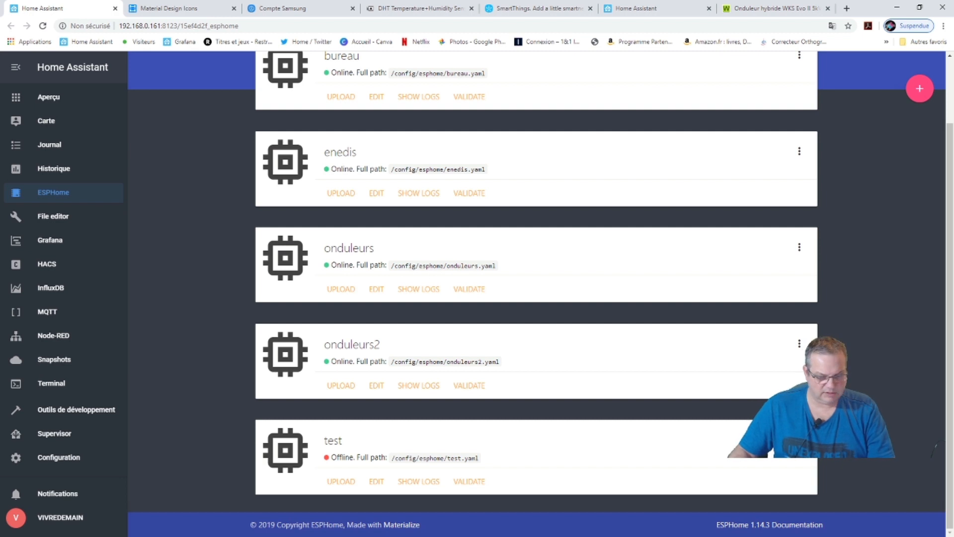
# Copy the full onduleurs2.yaml configuration in Notepad++.
pyautogui.hotkey('alt', 'Tab')
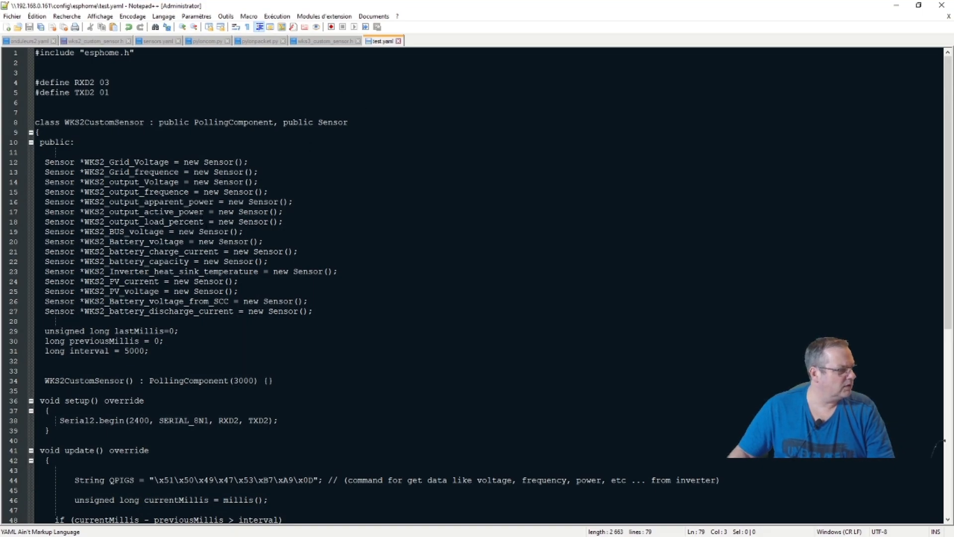
pyautogui.click(39, 42)
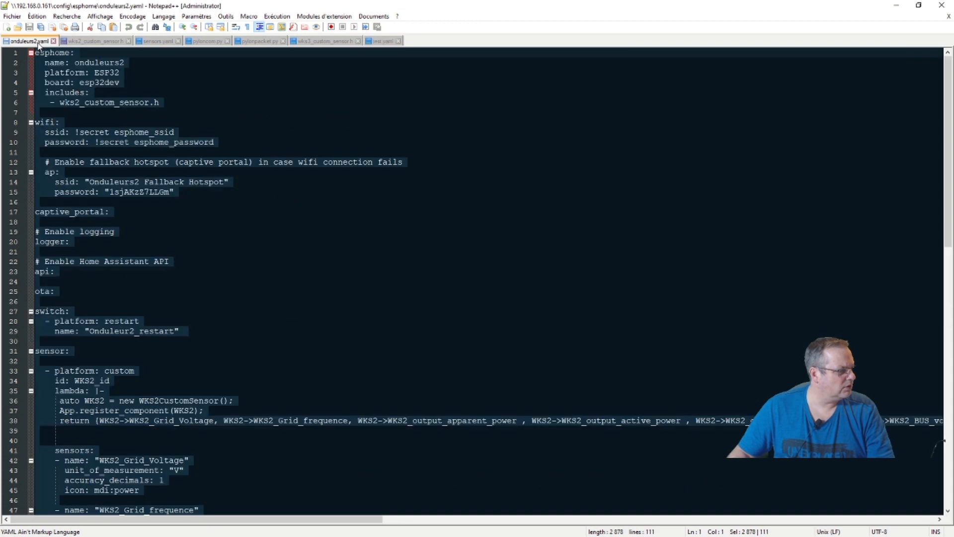
pyautogui.rightClick(74, 86)
pyautogui.click(90, 97)
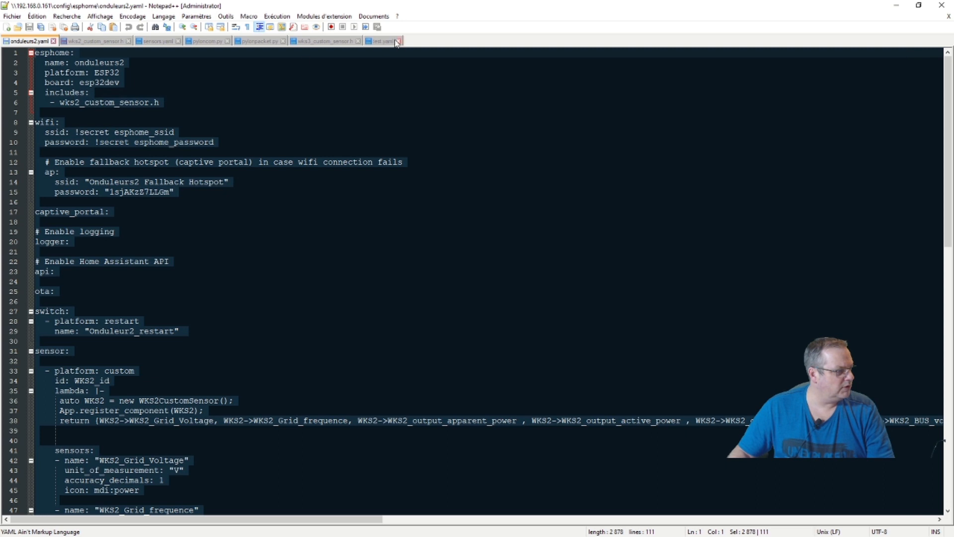
# Replace test.yaml's C++ code with the onduleurs2 configuration and save it.
pyautogui.click(384, 41)
pyautogui.hotkey('ctrl', 'a')
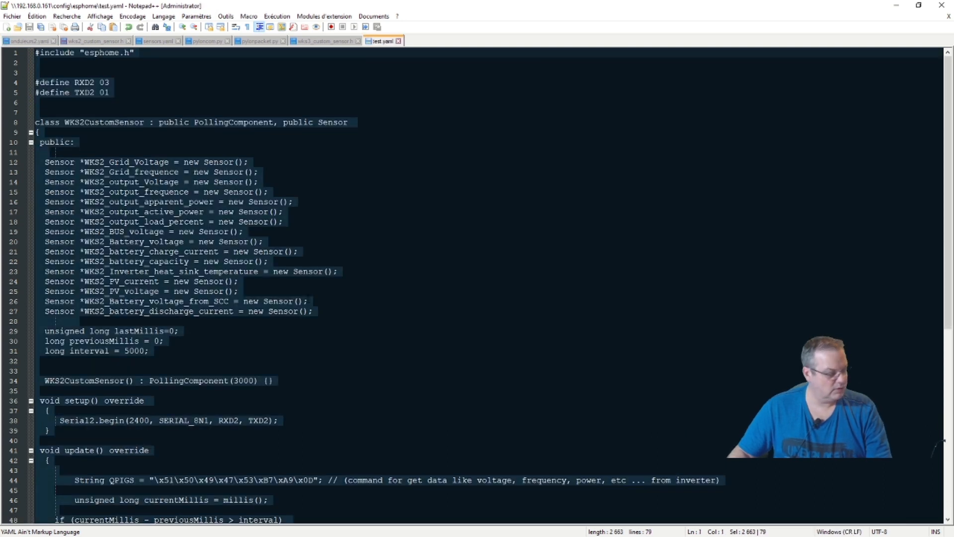
pyautogui.press('Delete')
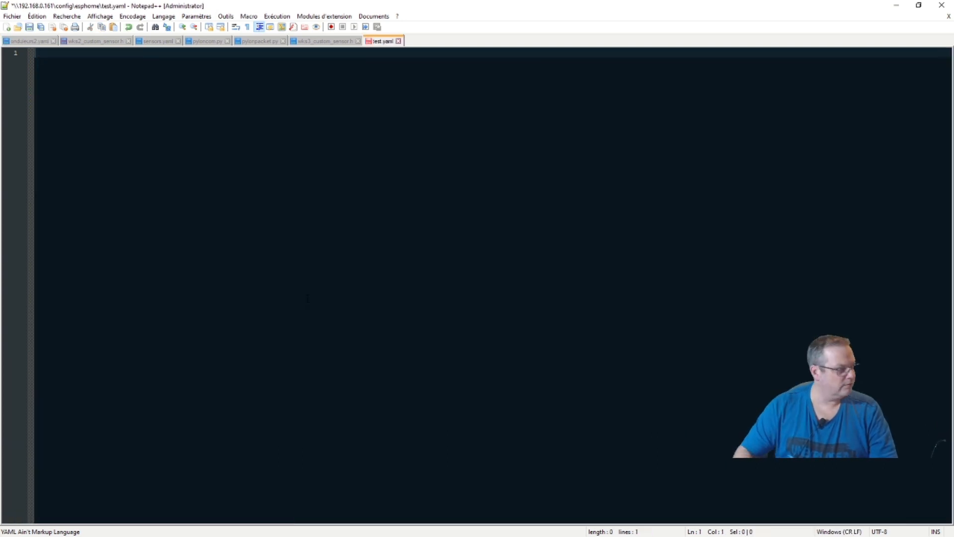
pyautogui.hotkey('ctrl', 'v')
pyautogui.scroll(12, 283, 312)
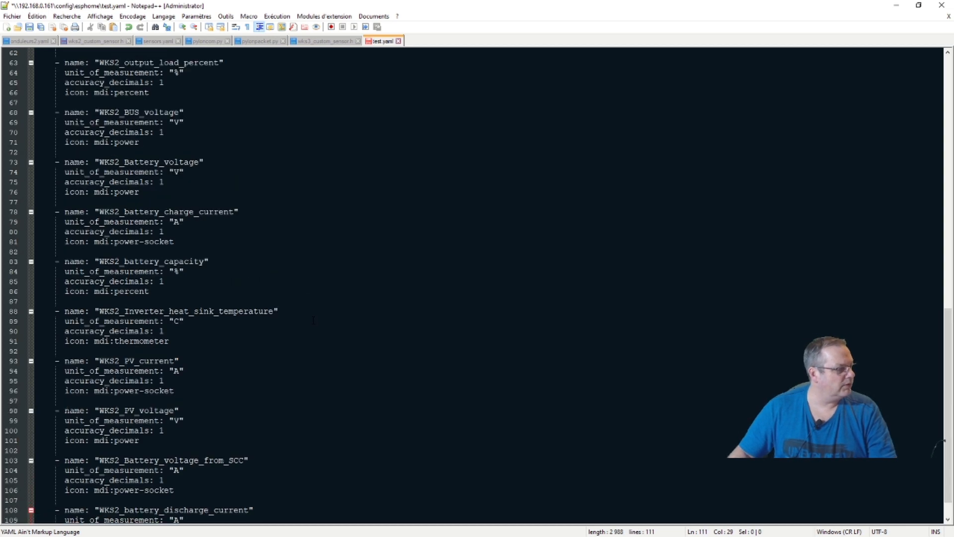
pyautogui.scroll(9, 284, 312)
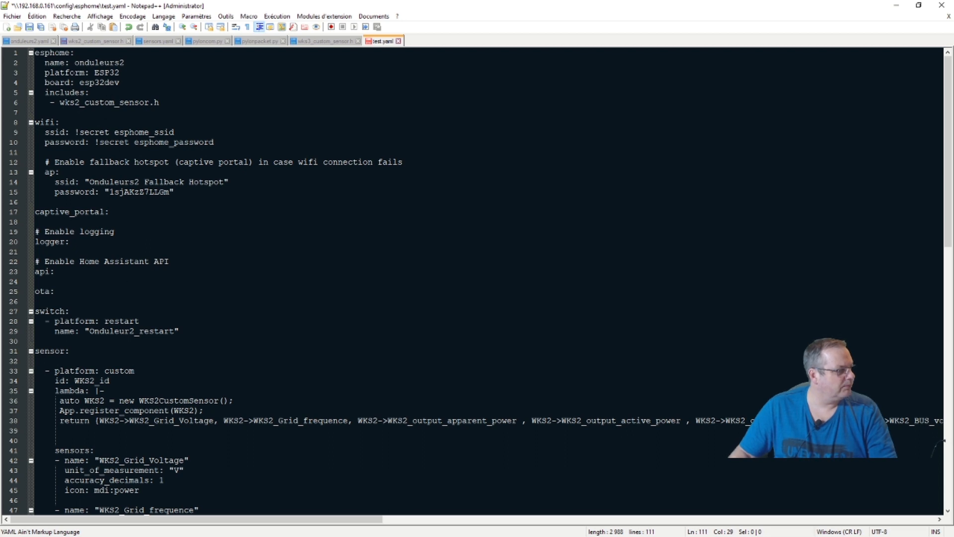
pyautogui.click(29, 27)
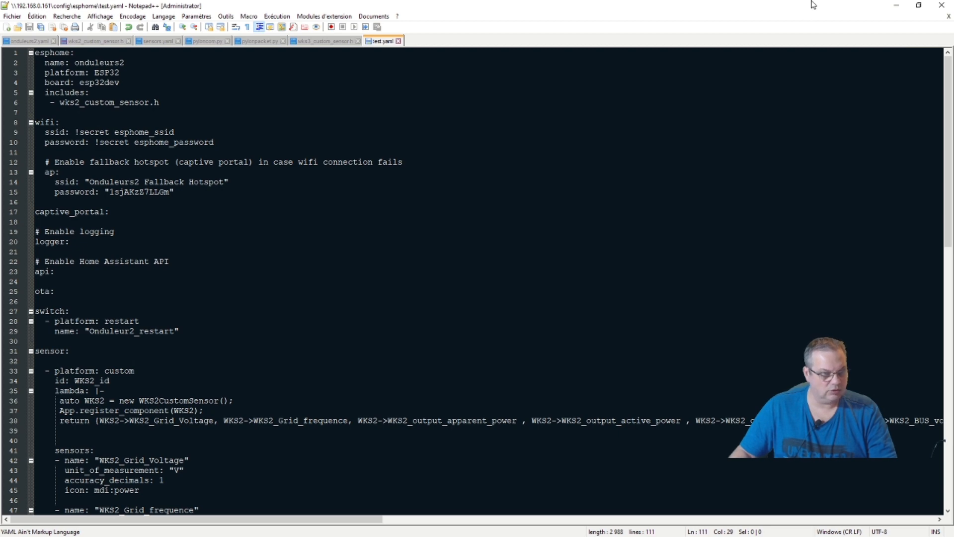
pyautogui.click(895, 5)
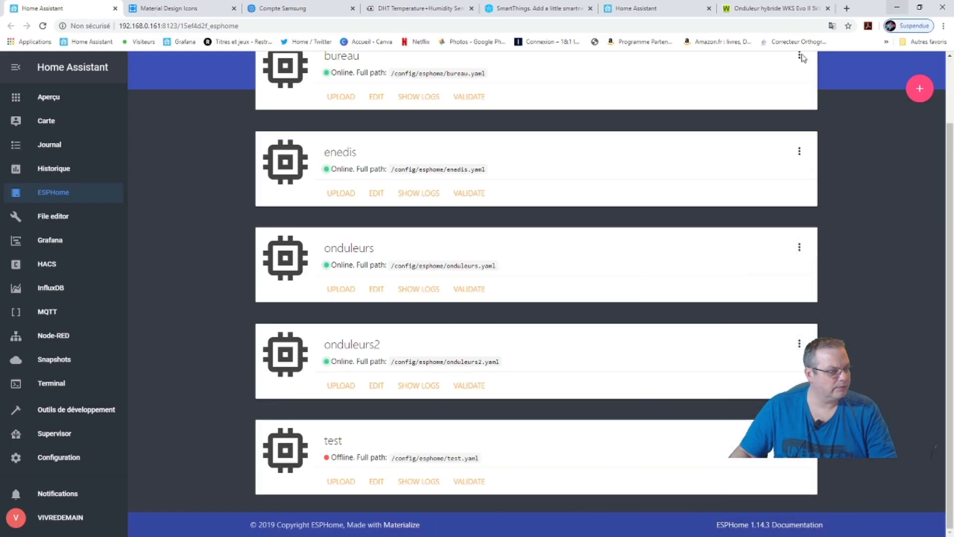
# Open test.yaml from the ESPHome test card to view the onduleurs2 configuration.
pyautogui.click(378, 482)
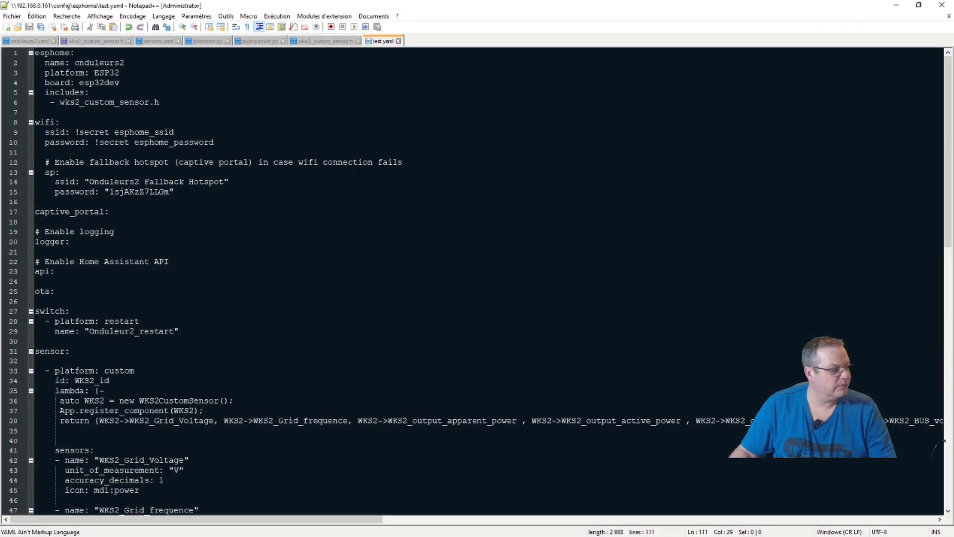
# Change the included header to wks3 and rename the fallback hotspot to 'Test Fallback Hotspot'.
pyautogui.click(84, 102)
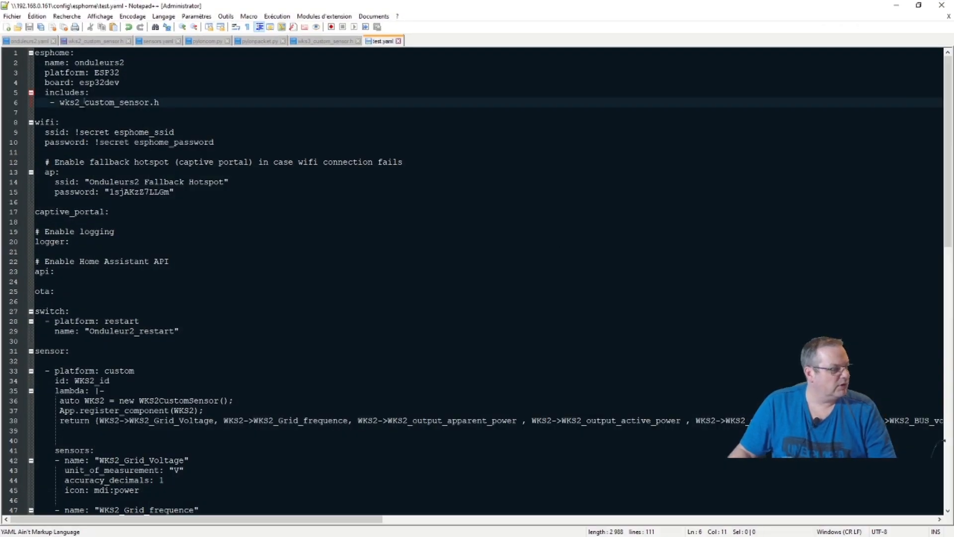
pyautogui.press('BackSpace')
pyautogui.write('3')
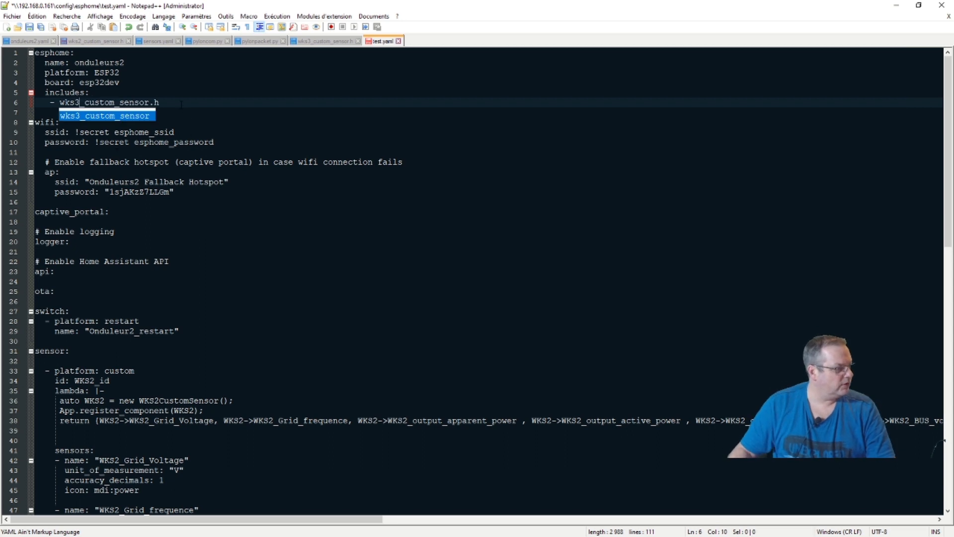
pyautogui.click(181, 102)
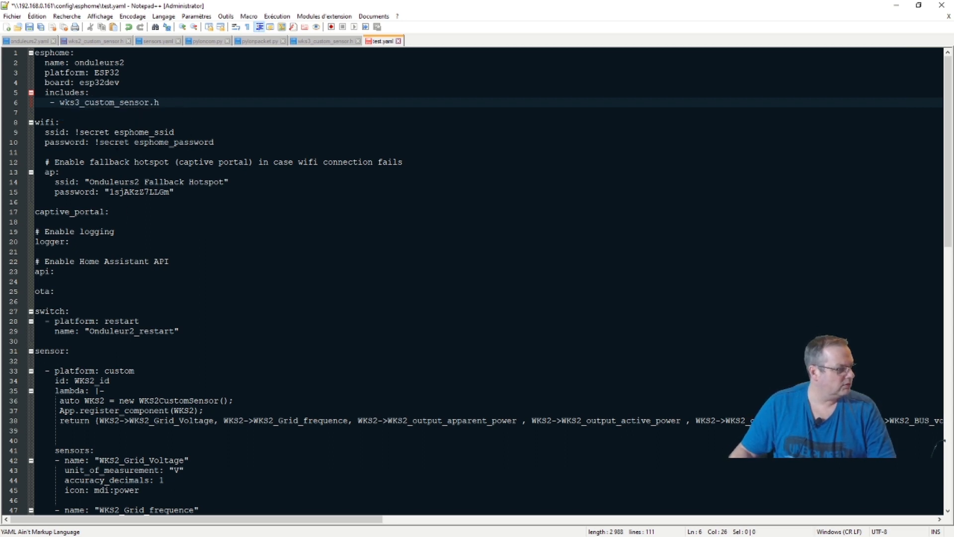
pyautogui.click(140, 182)
pyautogui.press('BackSpace')
pyautogui.press('BackSpace')
pyautogui.press('BackSpace')
pyautogui.press('BackSpace')
pyautogui.press('BackSpace')
pyautogui.press('BackSpace')
pyautogui.press('BackSpace')
pyautogui.press('BackSpace')
pyautogui.press('BackSpace')
pyautogui.press('BackSpace')
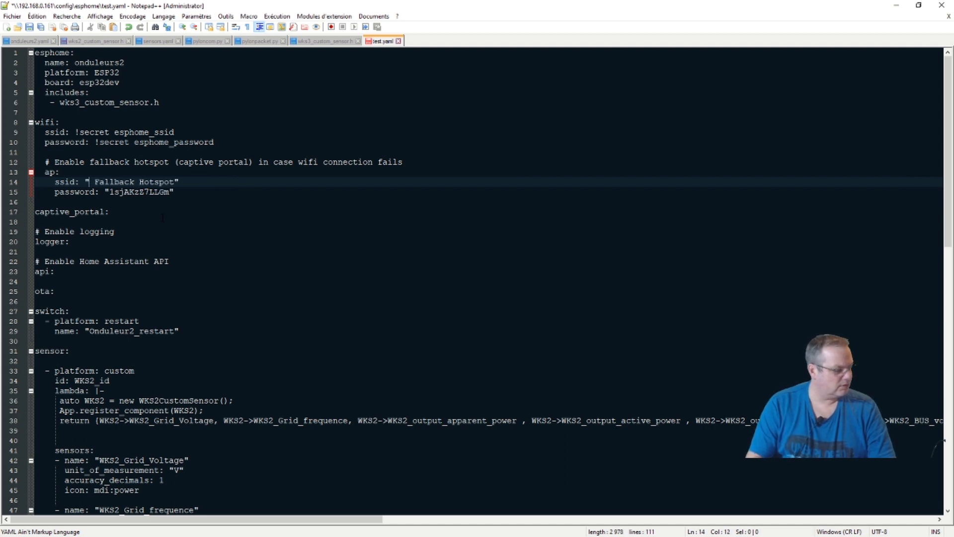
pyautogui.write('YT')
pyautogui.press('BackSpace')
pyautogui.press('BackSpace')
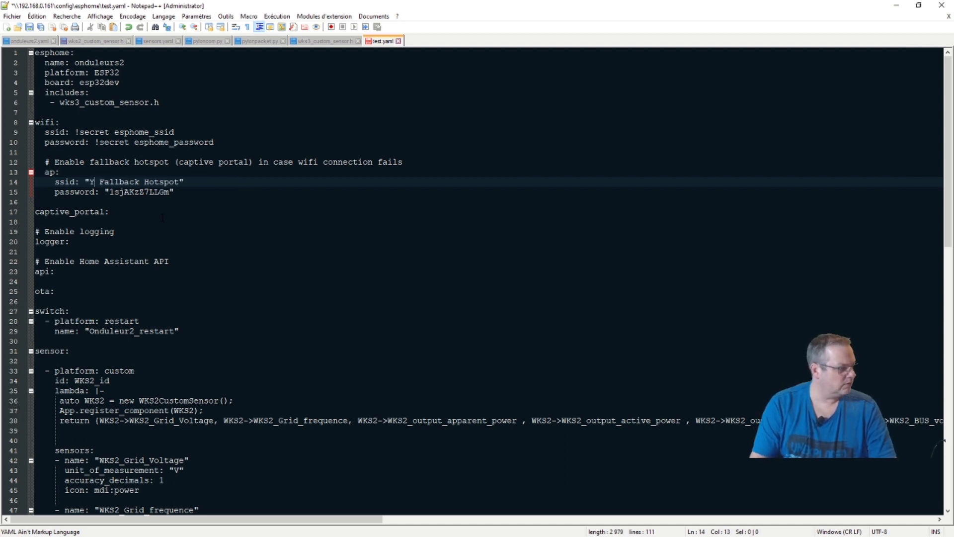
pyautogui.write('Tes')
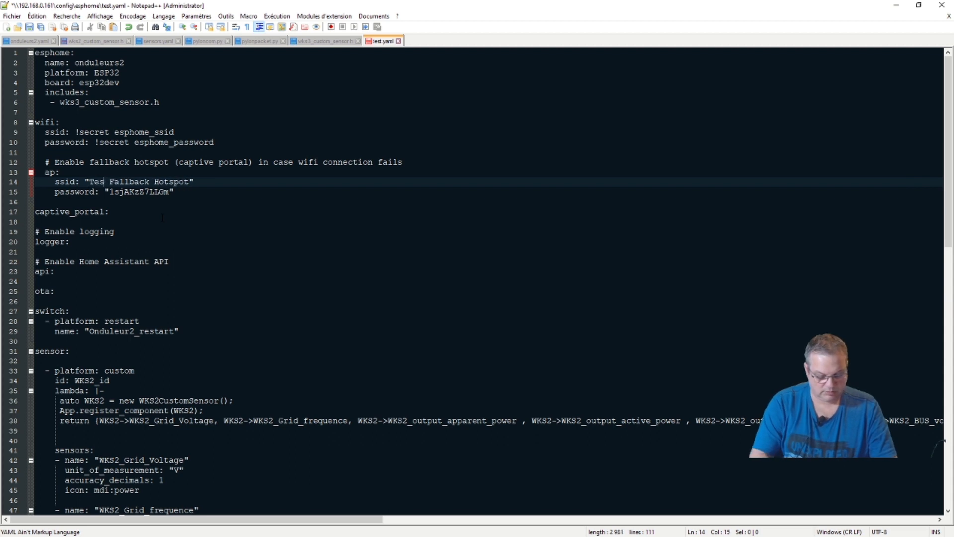
pyautogui.write('t')
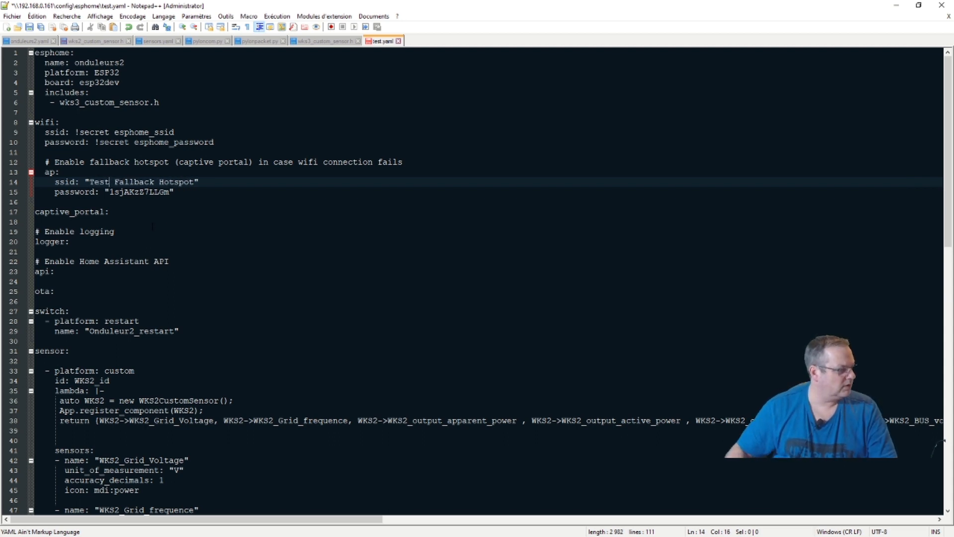
# Rename the restart switch to 'Test_restart'.
pyautogui.scroll(-2, 152, 226)
pyautogui.scroll(-1, 481, 280)
pyautogui.click(134, 242)
pyautogui.press('BackSpace')
pyautogui.press('BackSpace')
pyautogui.press('BackSpace')
pyautogui.press('BackSpace')
pyautogui.press('BackSpace')
pyautogui.press('BackSpace')
pyautogui.press('BackSpace')
pyautogui.press('BackSpace')
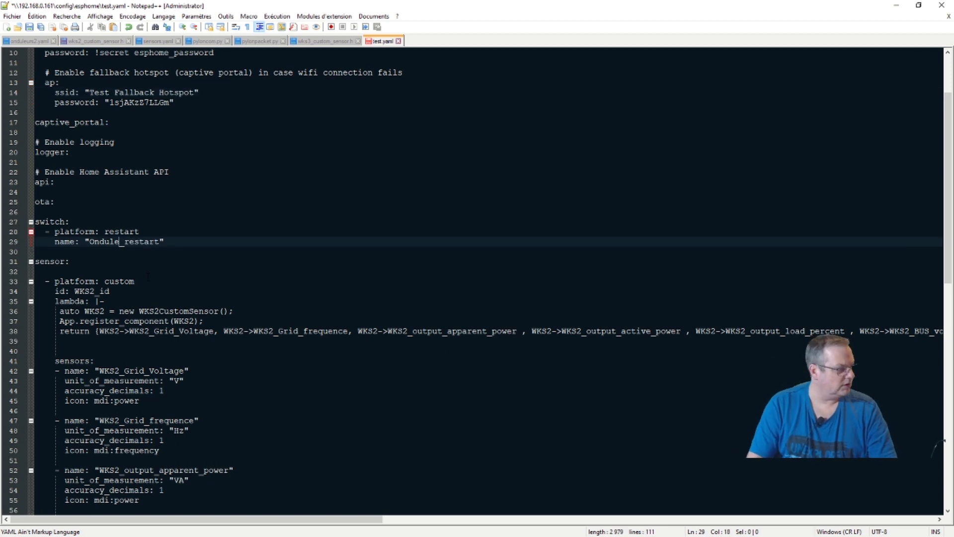
pyautogui.write('Test')
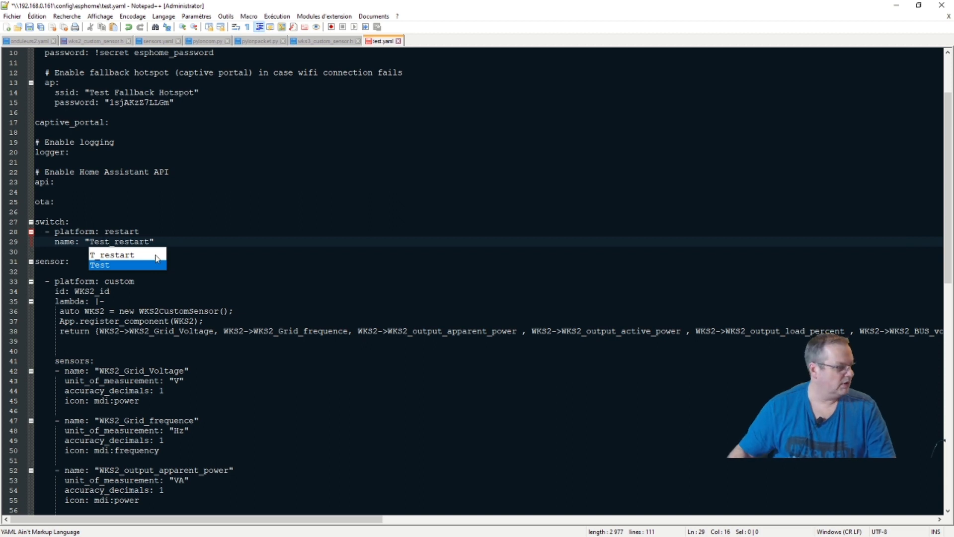
pyautogui.click(198, 242)
# Change the custom sensor id to WKS3_id and its lambda class to WKS3CustomSensor.
pyautogui.scroll(-2, 209, 278)
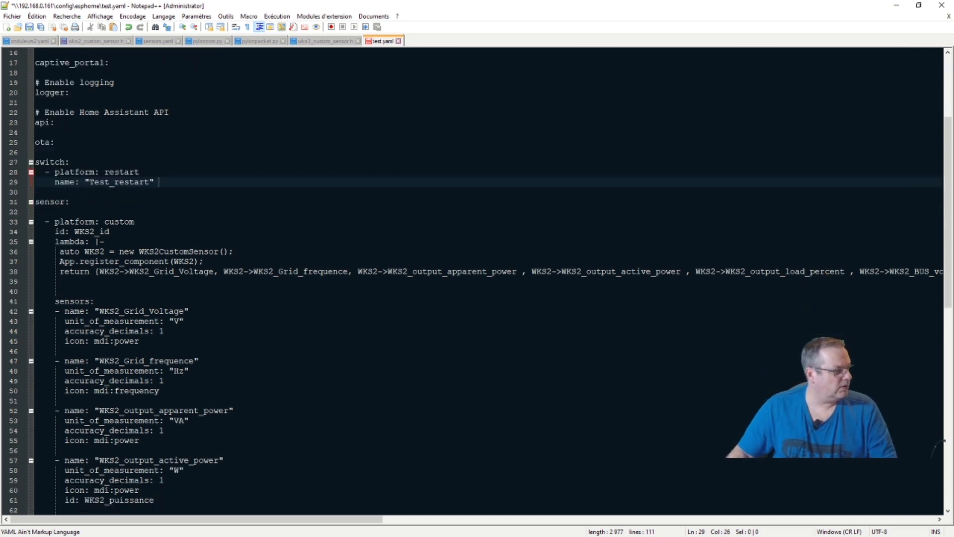
pyautogui.click(95, 231)
pyautogui.press('BackSpace')
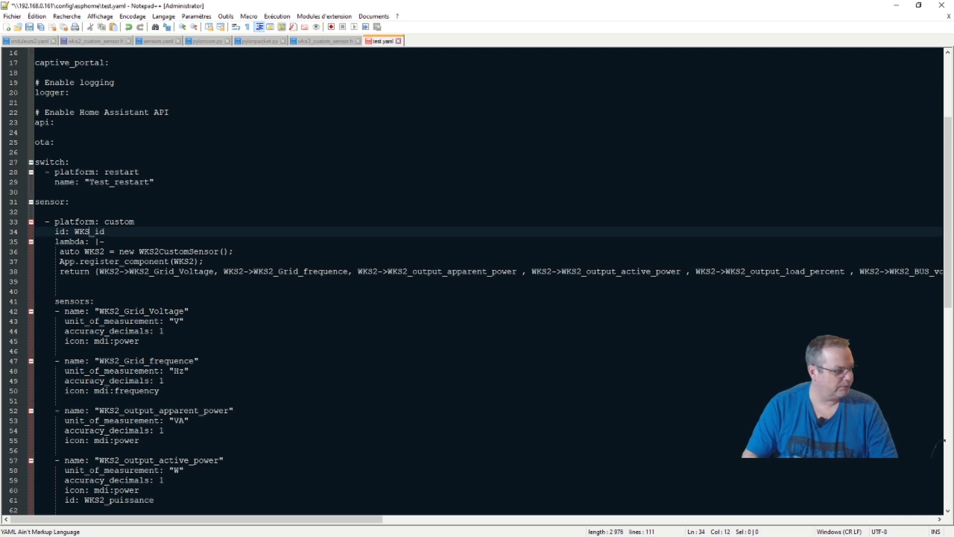
pyautogui.write('3')
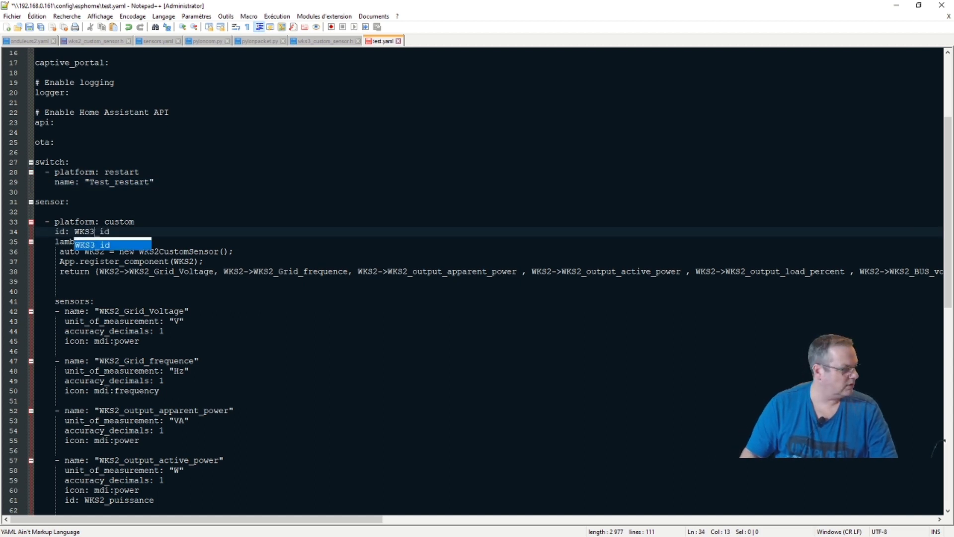
pyautogui.click(161, 231)
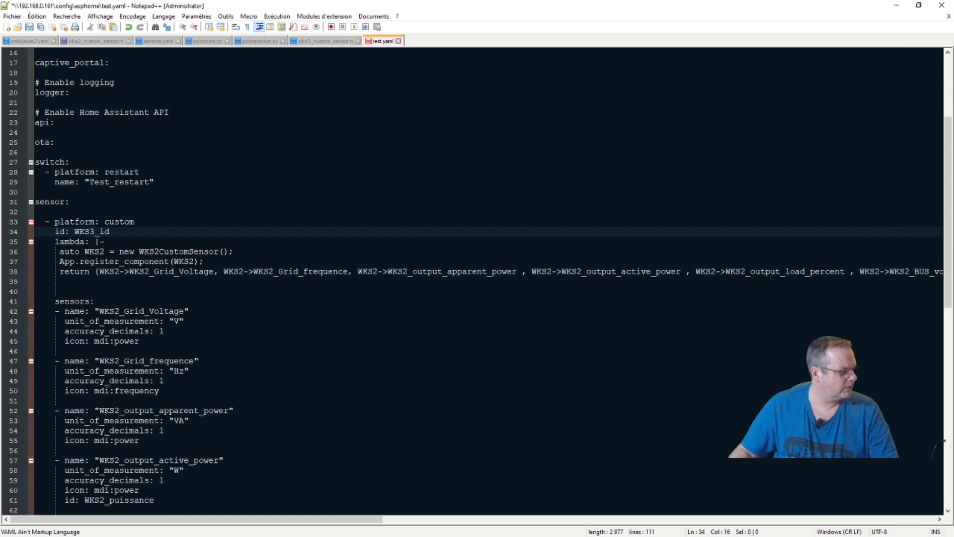
pyautogui.click(159, 251)
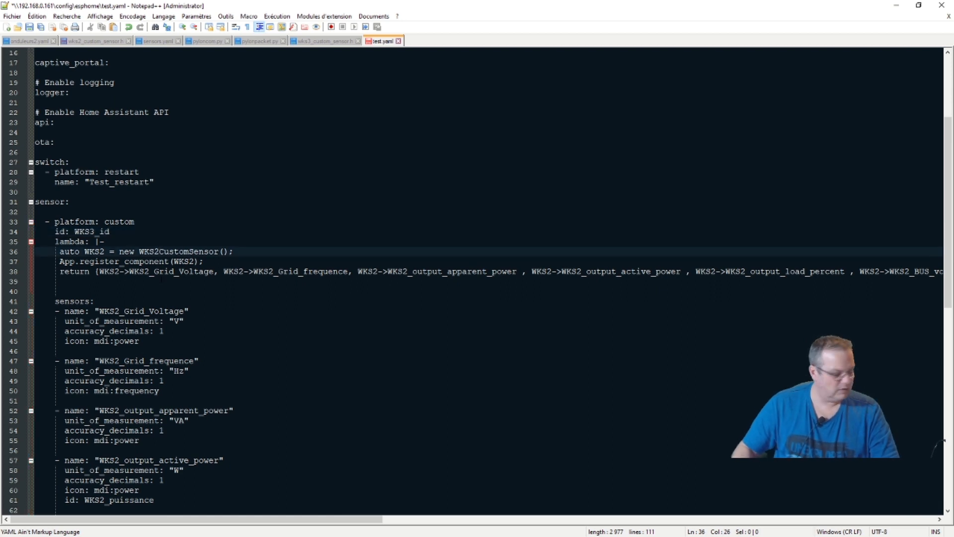
pyautogui.press('BackSpace')
pyautogui.write('3')
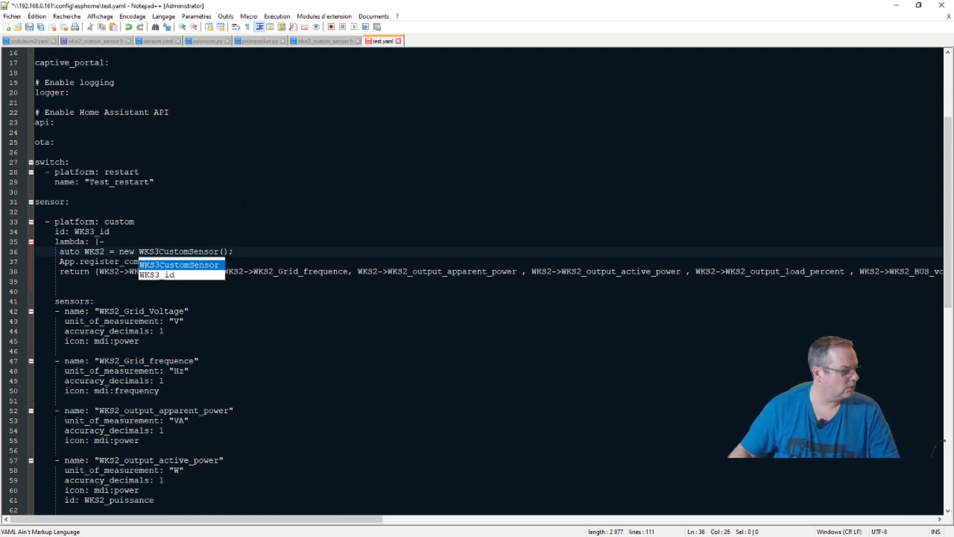
pyautogui.click(239, 220)
pyautogui.click(159, 250)
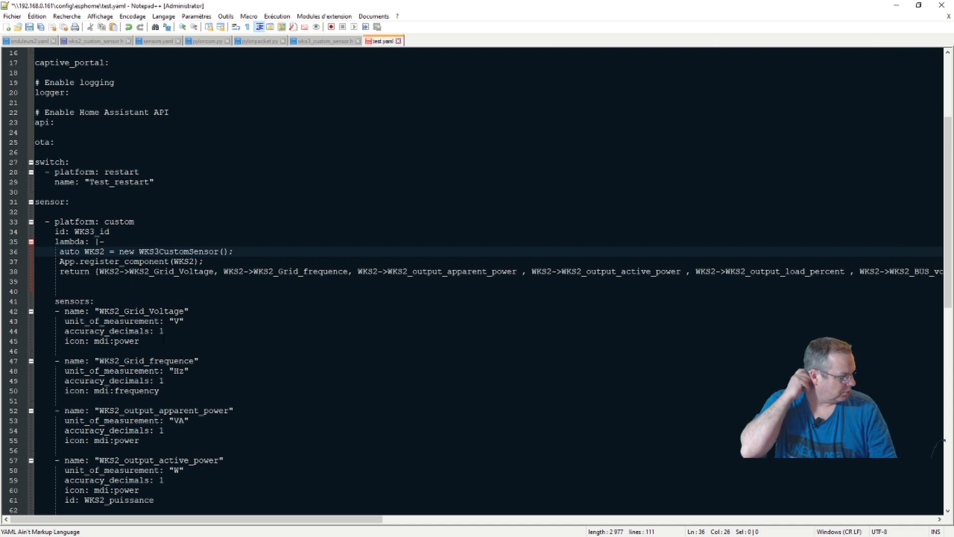
pyautogui.scroll(-2, 472, 278)
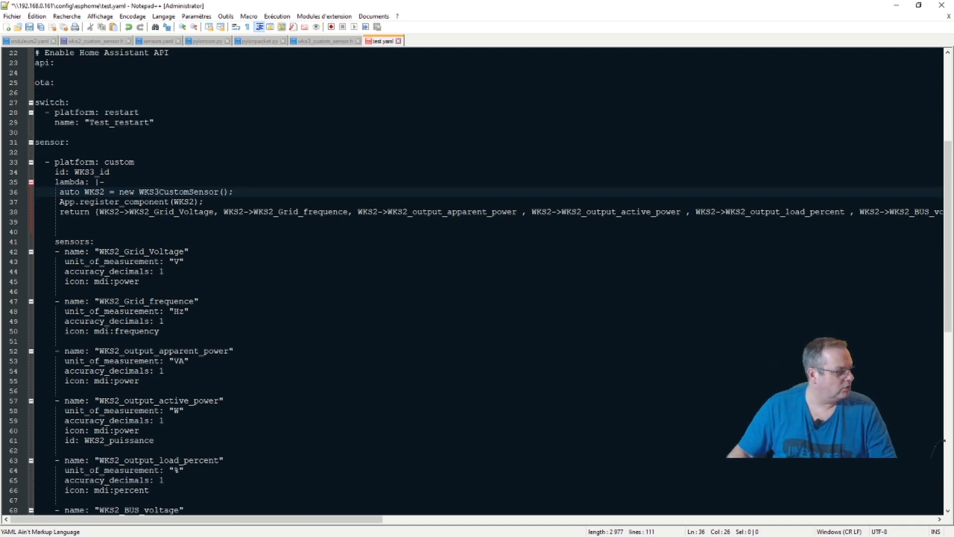
# Rename the sensors to WKS3_Grid_Voltage, WKS3_Grid_frequence and WKS3_output_apparent_power.
pyautogui.click(119, 252)
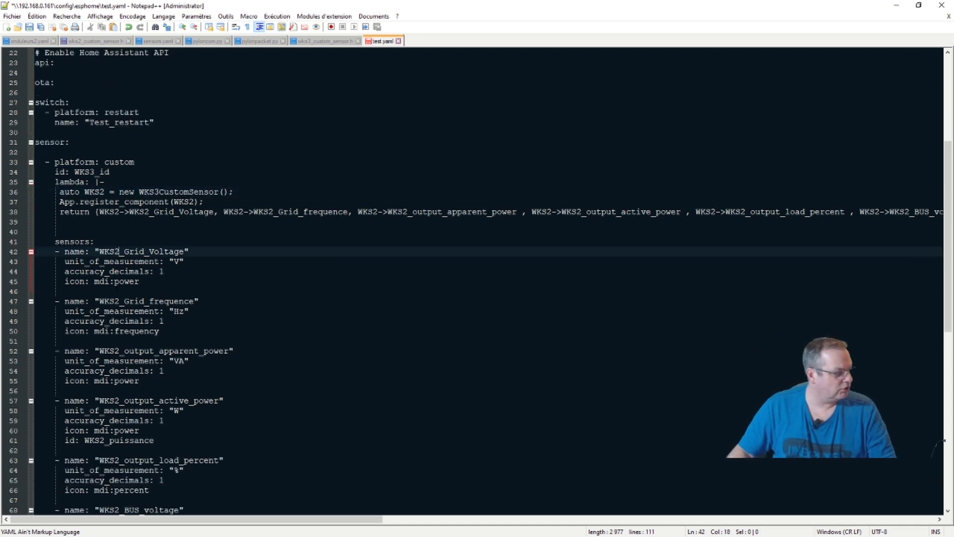
pyautogui.press('BackSpace')
pyautogui.write('3')
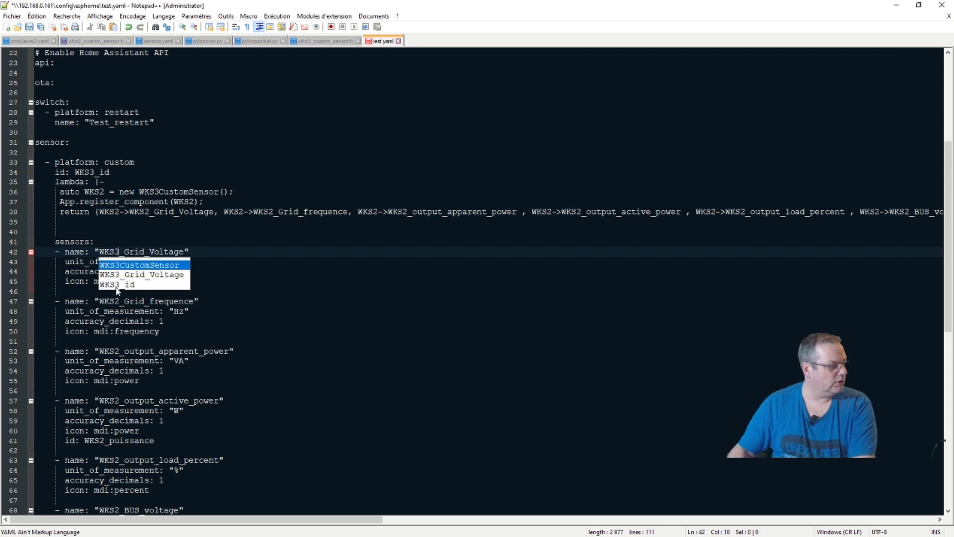
pyautogui.click(297, 251)
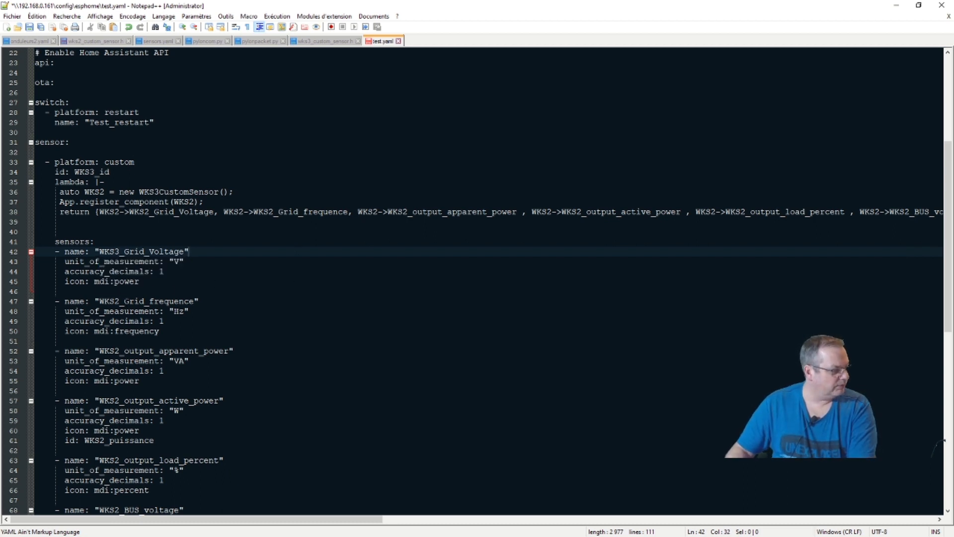
pyautogui.click(119, 301)
pyautogui.press('BackSpace')
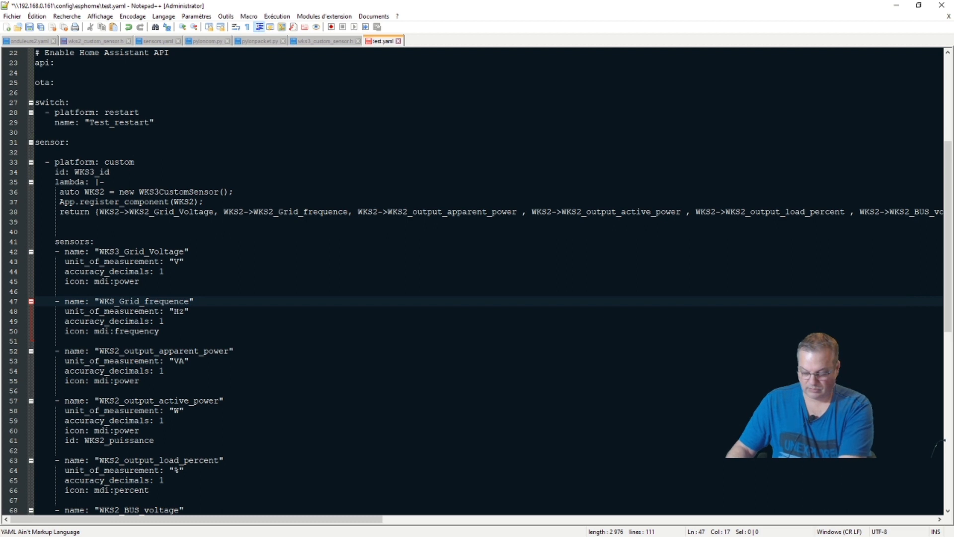
pyautogui.write('3')
pyautogui.click(200, 301)
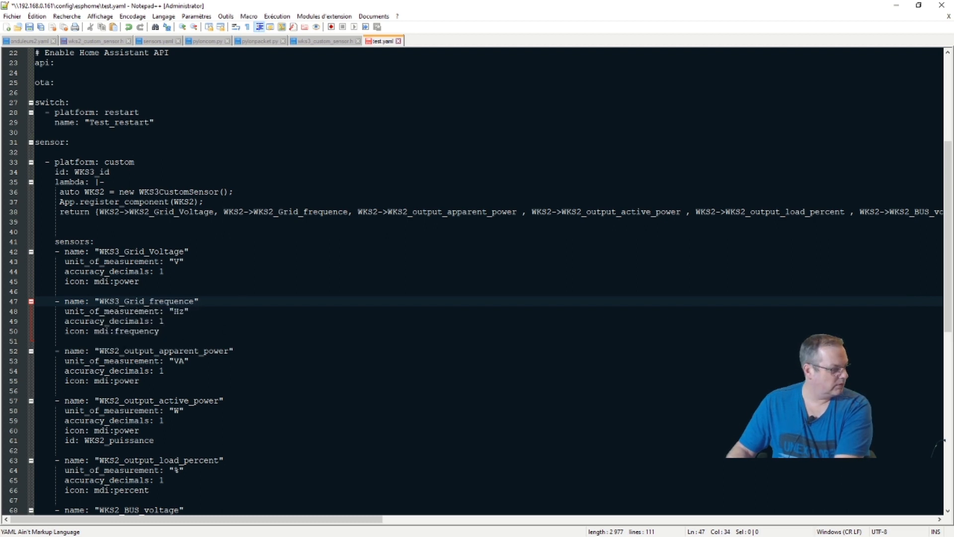
pyautogui.click(119, 351)
pyautogui.press('BackSpace')
pyautogui.write('3')
pyautogui.click(199, 341)
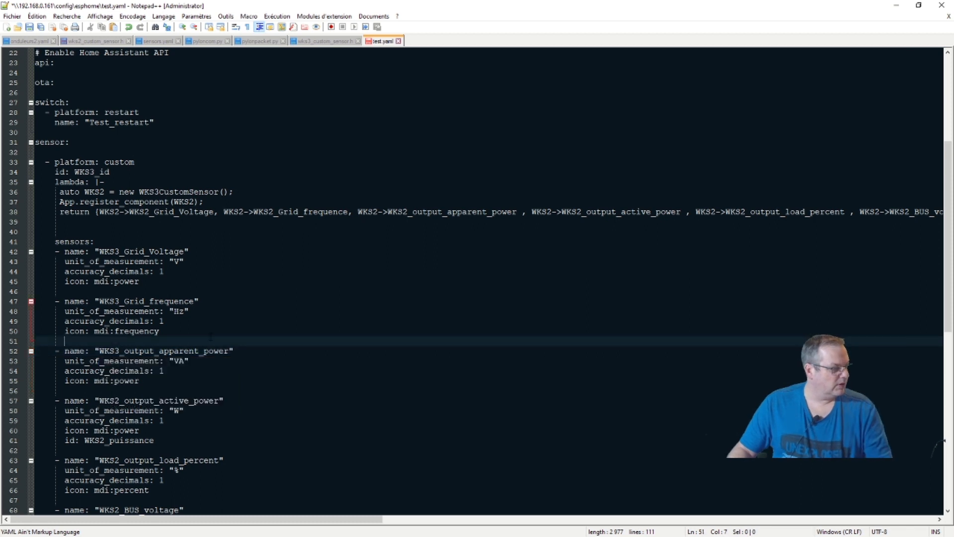
# Save test.yaml, glance at wks3_custom_sensor.h, then close Notepad++.
pyautogui.scroll(-3, 197, 389)
pyautogui.scroll(-8, 196, 388)
pyautogui.scroll(15, 189, 408)
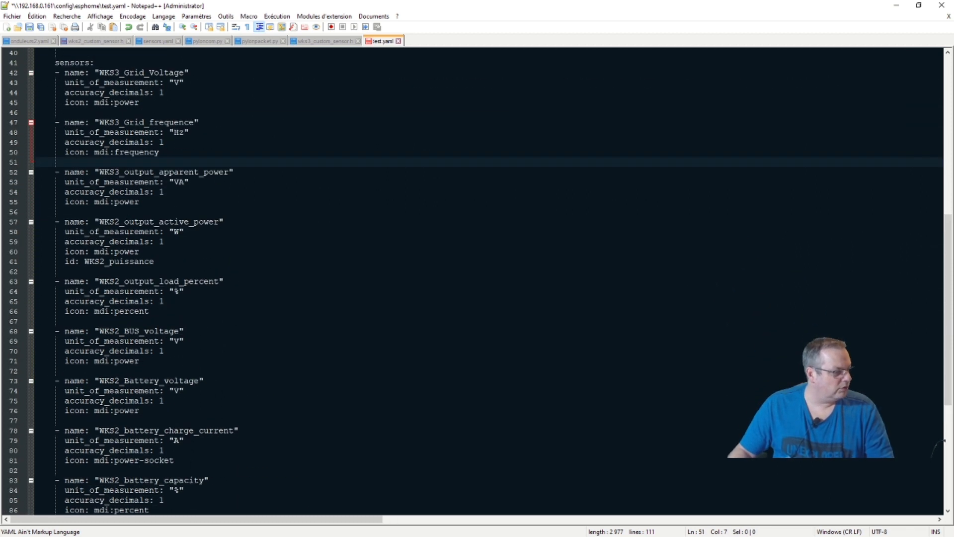
pyautogui.scroll(3, 187, 413)
pyautogui.scroll(-15, 187, 413)
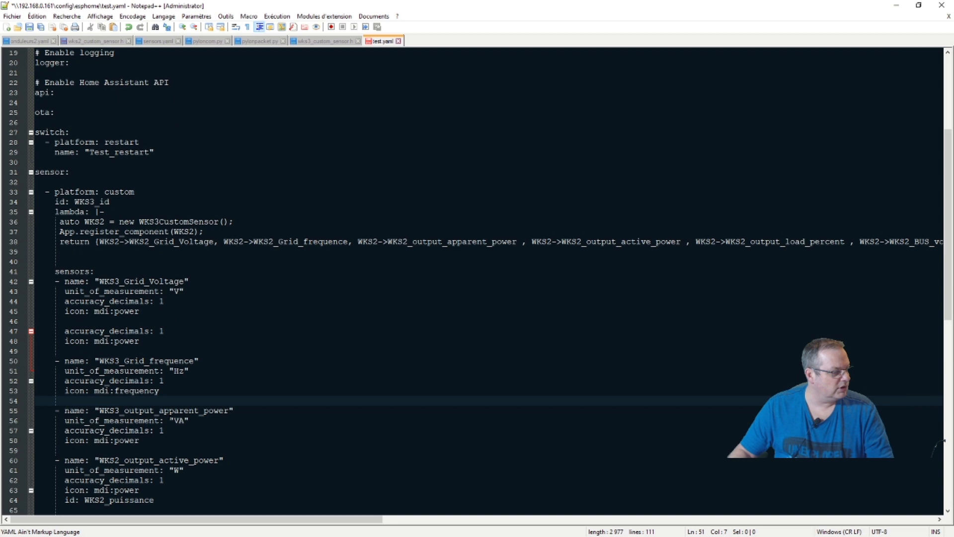
pyautogui.scroll(-6, 166, 420)
pyautogui.scroll(10, 166, 420)
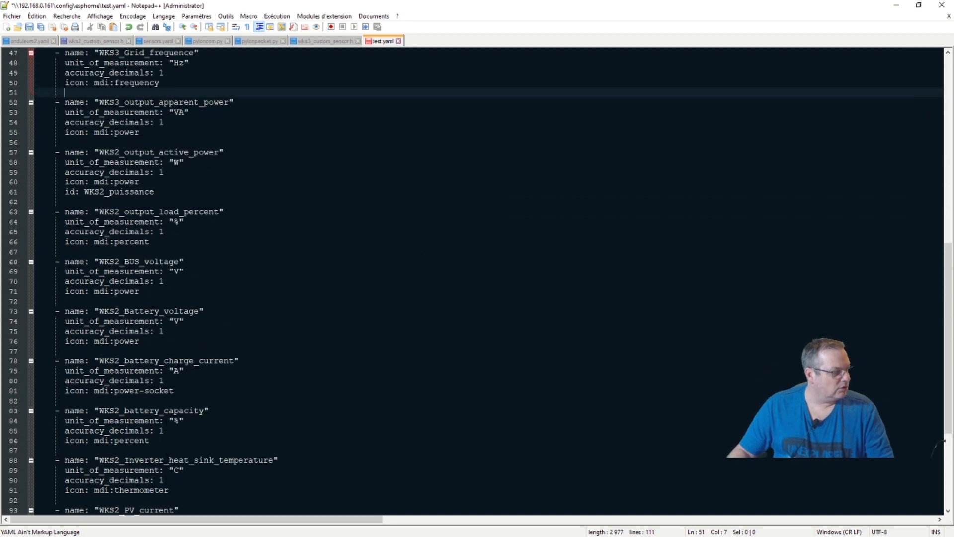
pyautogui.scroll(5, 167, 419)
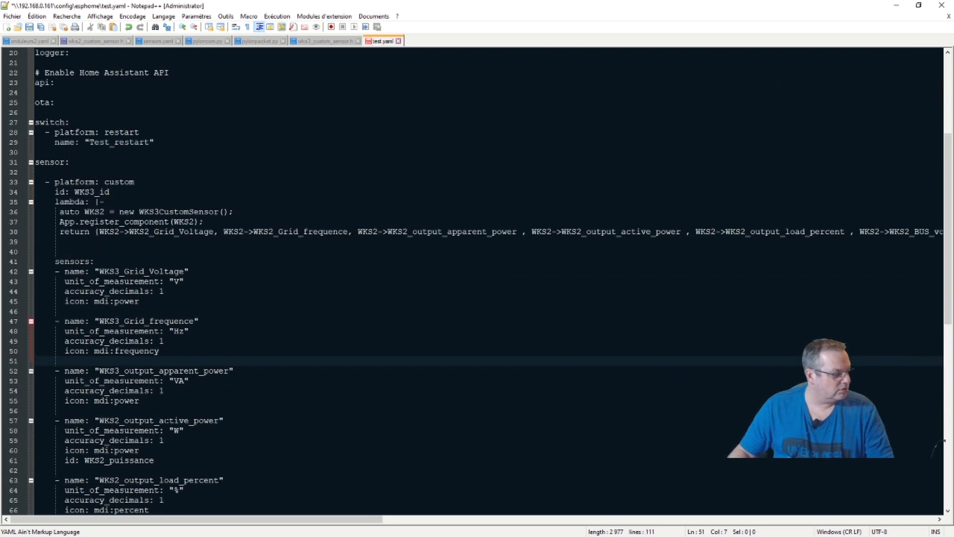
pyautogui.scroll(4, 166, 420)
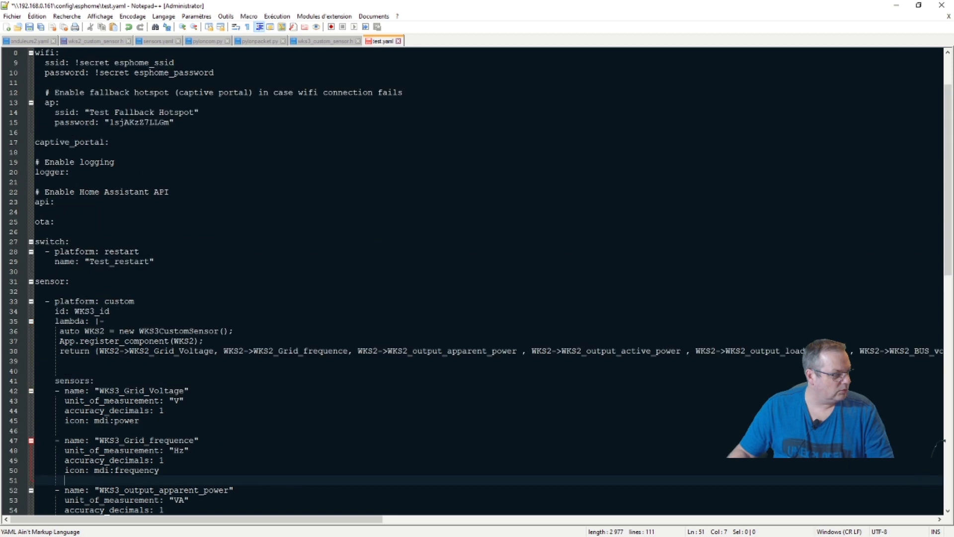
pyautogui.scroll(3, 166, 420)
pyautogui.click(30, 27)
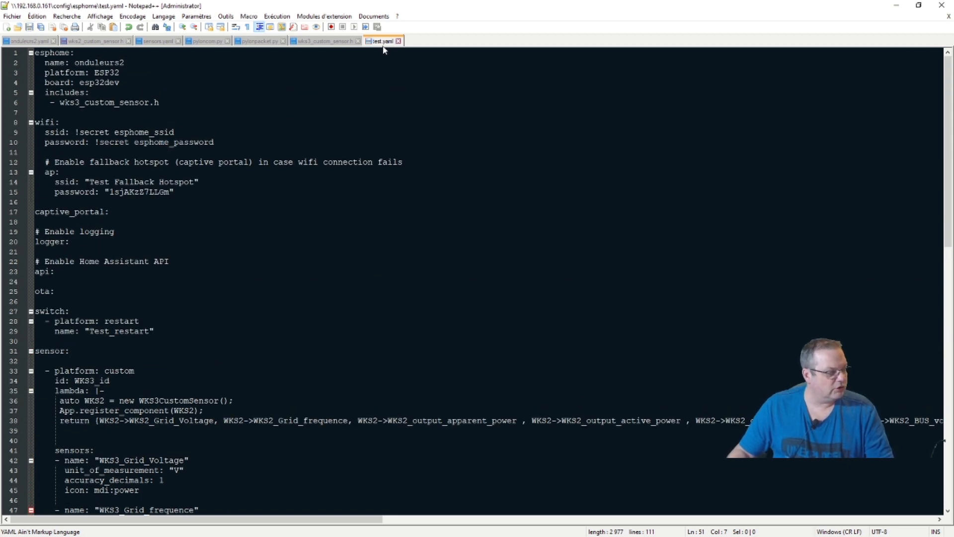
pyautogui.click(342, 43)
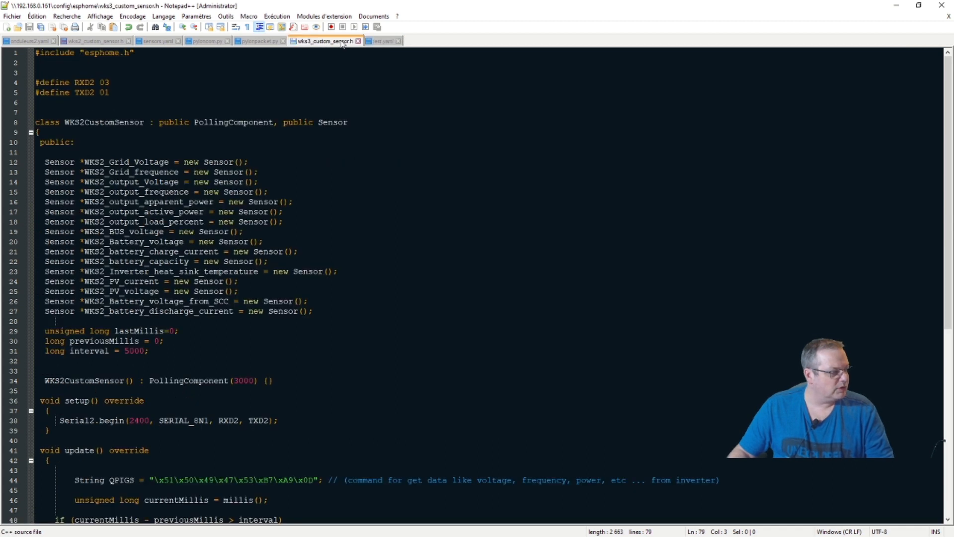
pyautogui.click(383, 42)
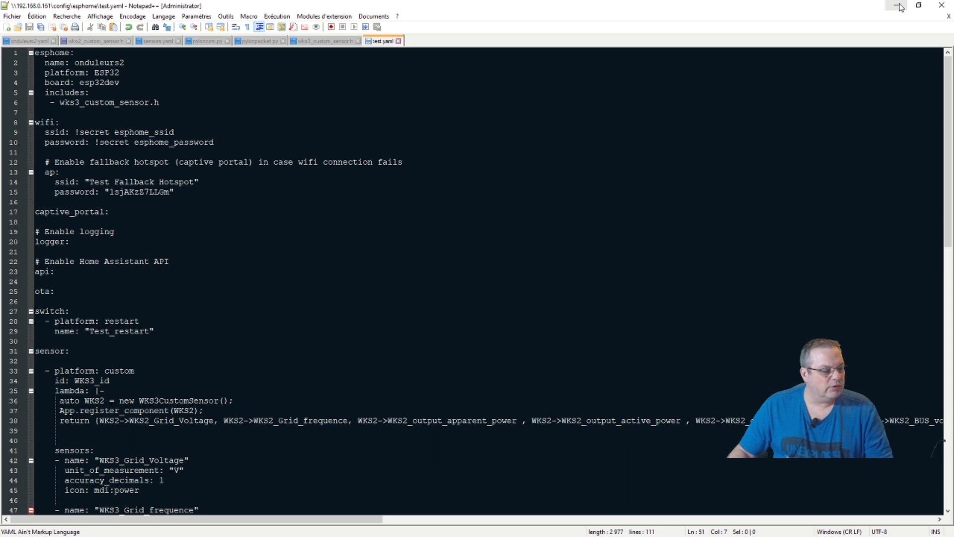
pyautogui.click(948, 14)
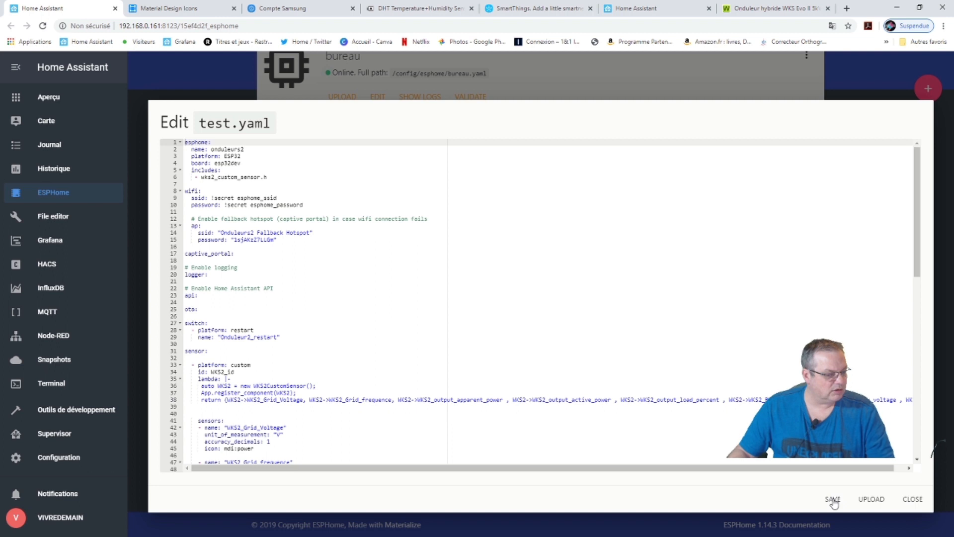
# Reload test.yaml in the ESPHome editor to pick up the WKS3 edits, save it, and show the test card's actions.
pyautogui.click(911, 503)
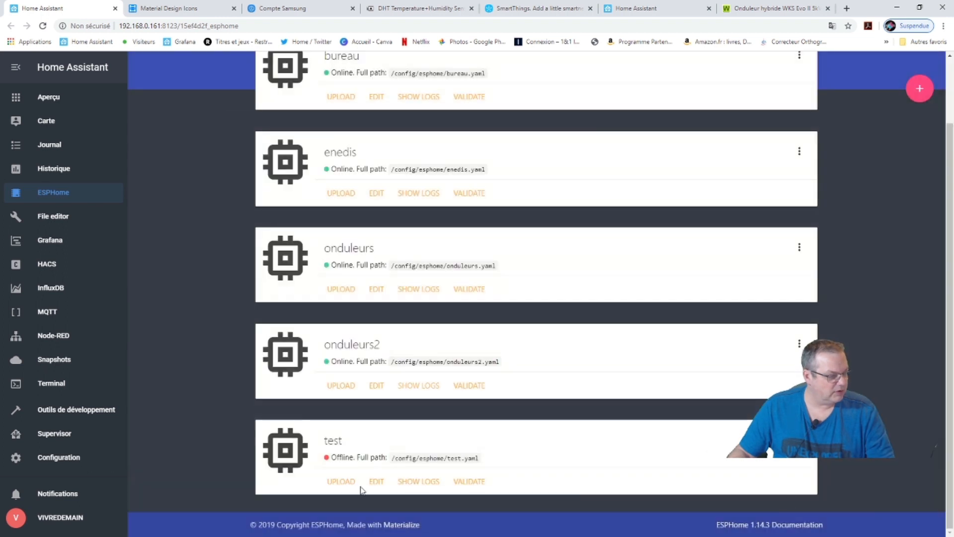
pyautogui.click(377, 485)
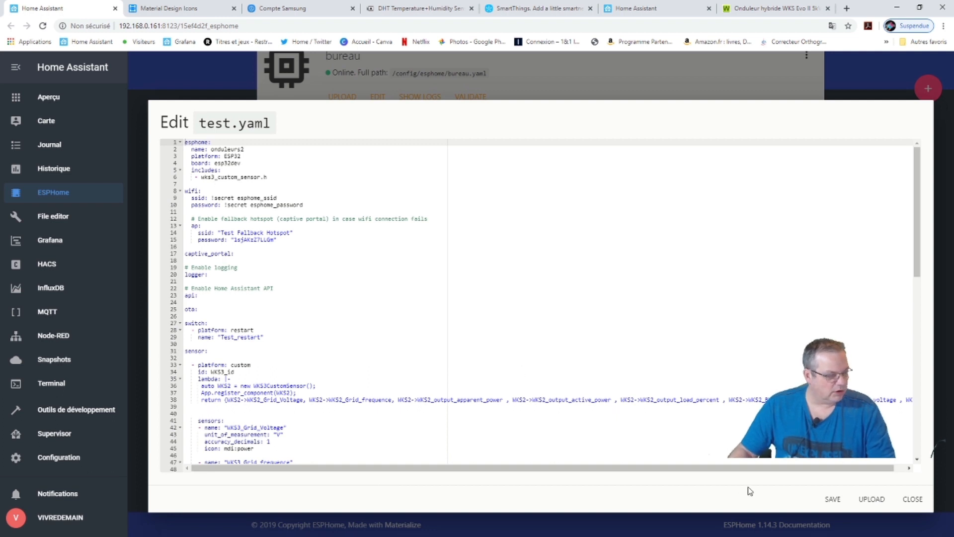
pyautogui.click(833, 498)
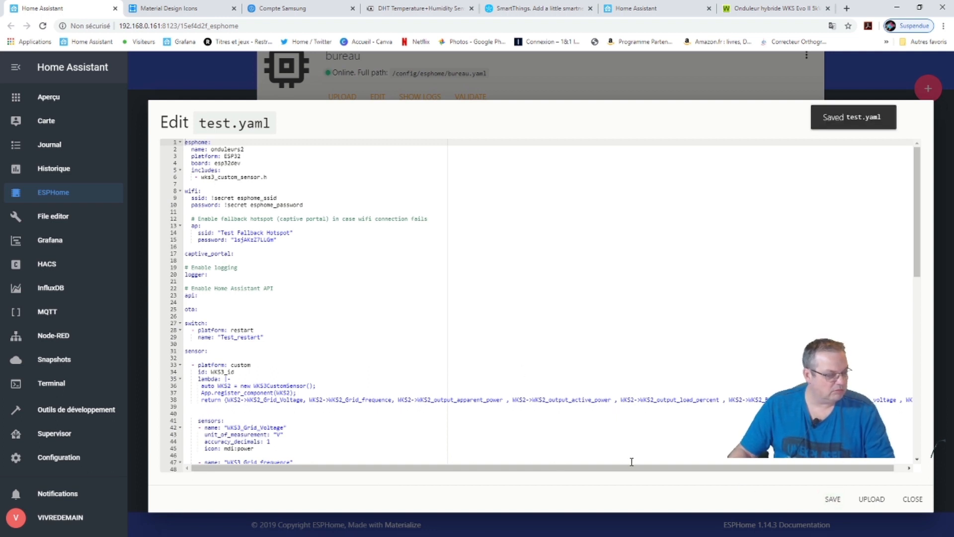
pyautogui.click(912, 498)
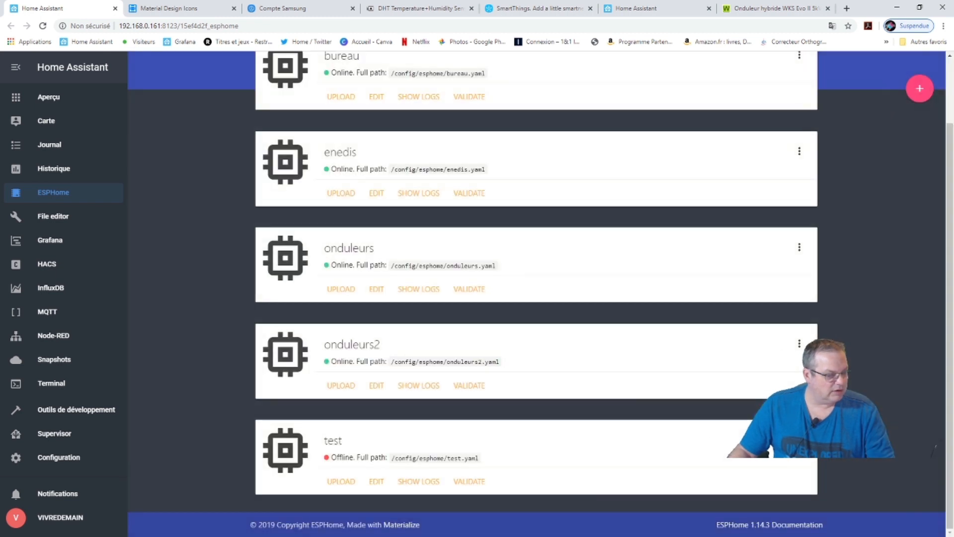
pyautogui.click(799, 440)
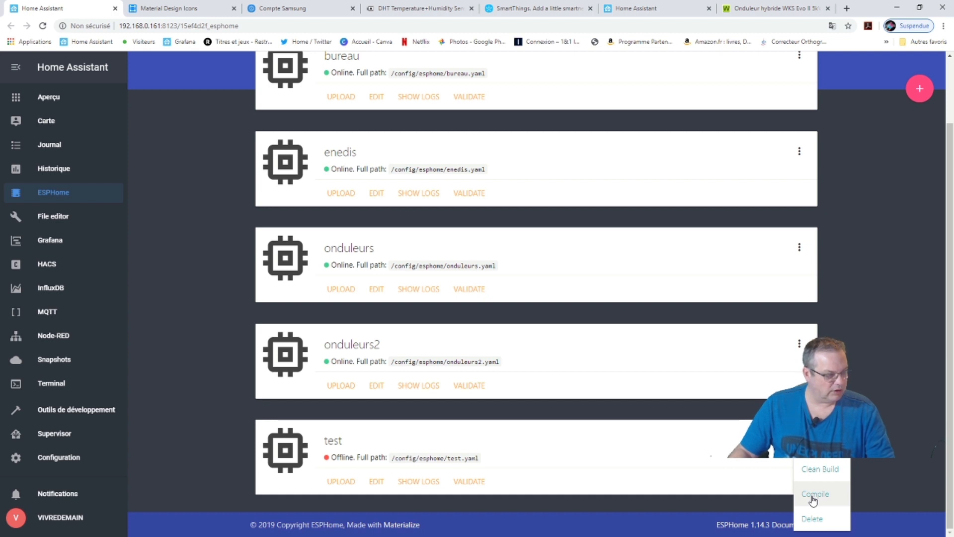
# Compile the test device's firmware, then switch to test.yaml in Notepad++.
pyautogui.click(813, 497)
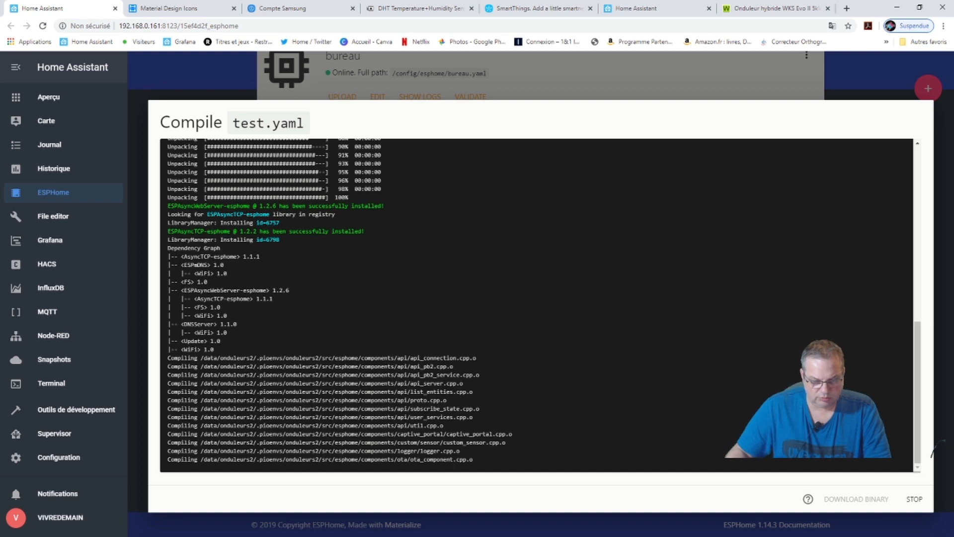
pyautogui.hotkey('alt', 'Tab')
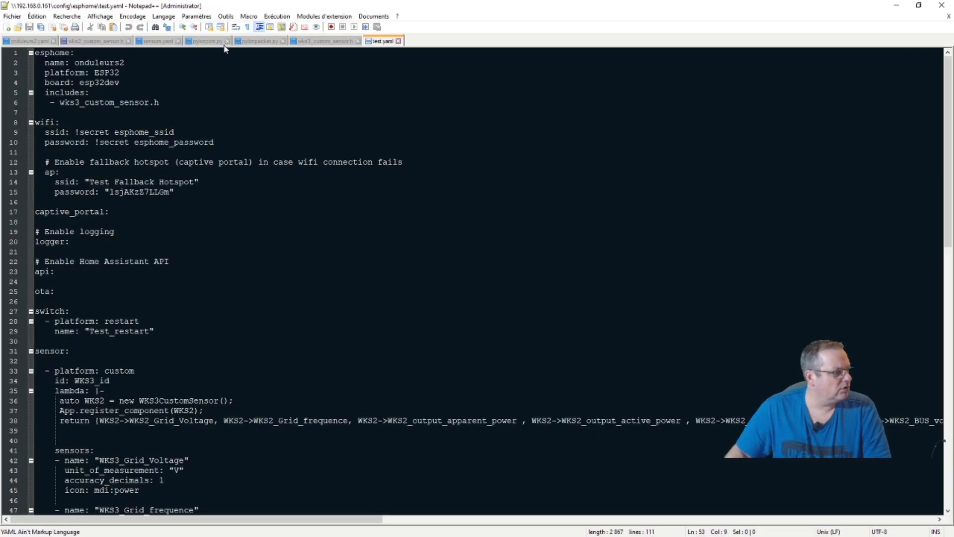
# Open onduleurs.yaml from the esphome folder in Notepad++, scroll through its sensors, then close it.
pyautogui.click(895, 5)
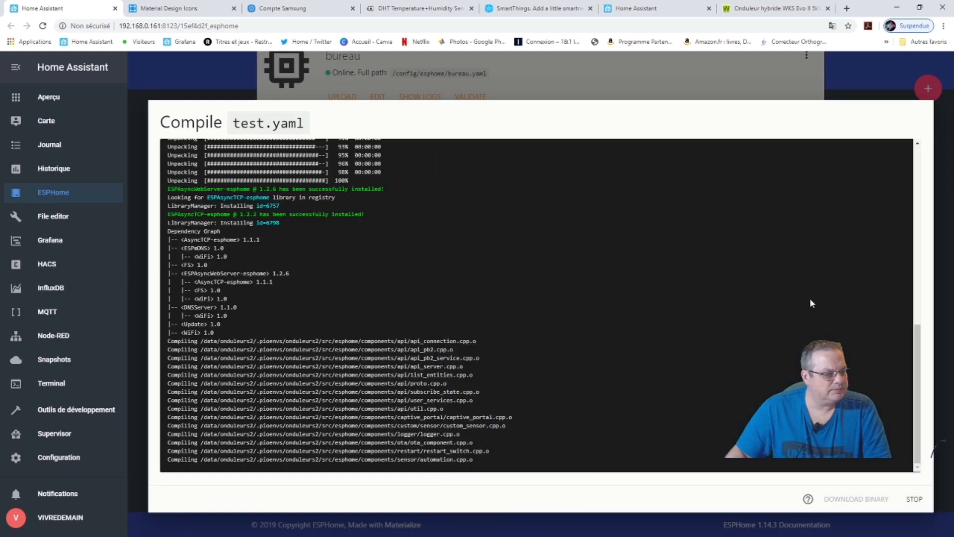
pyautogui.hotkey('alt', 'Tab')
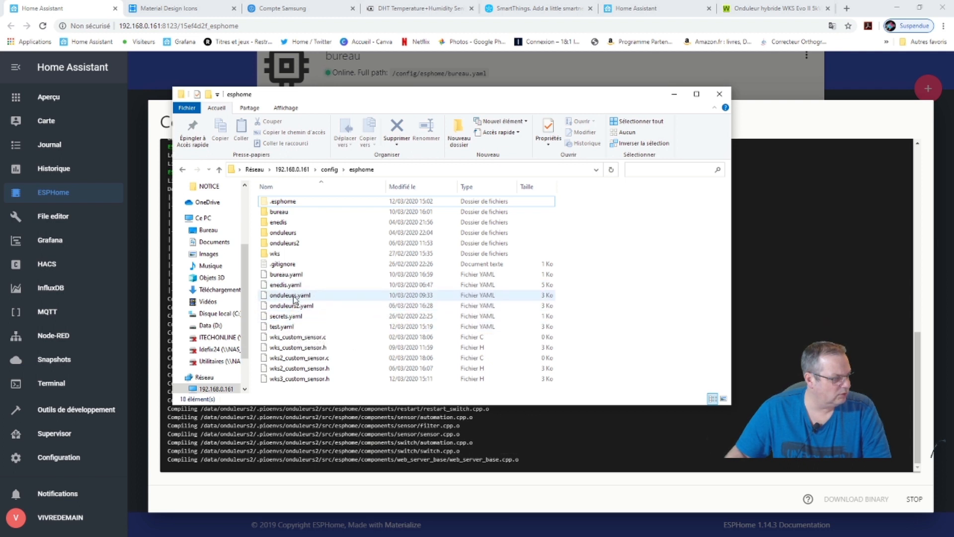
pyautogui.rightClick(293, 295)
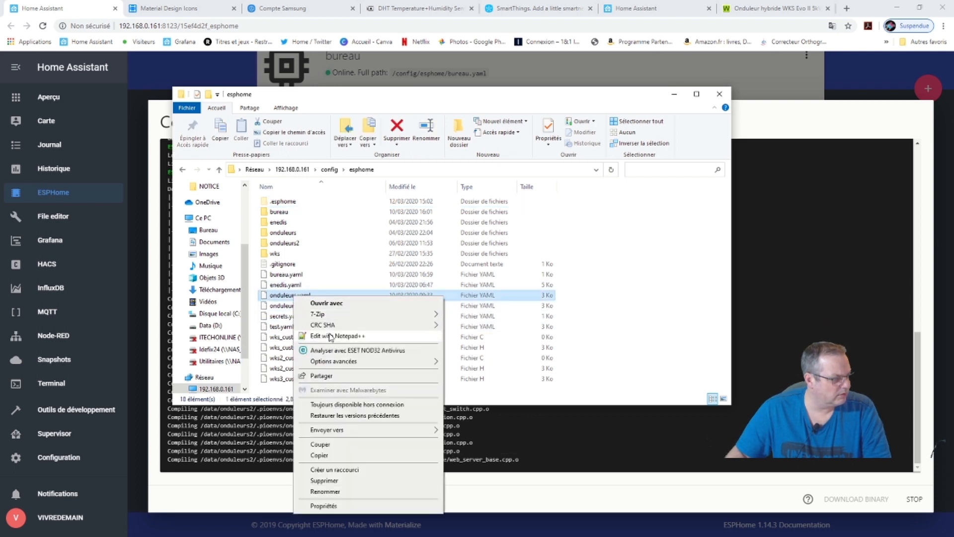
pyautogui.click(330, 336)
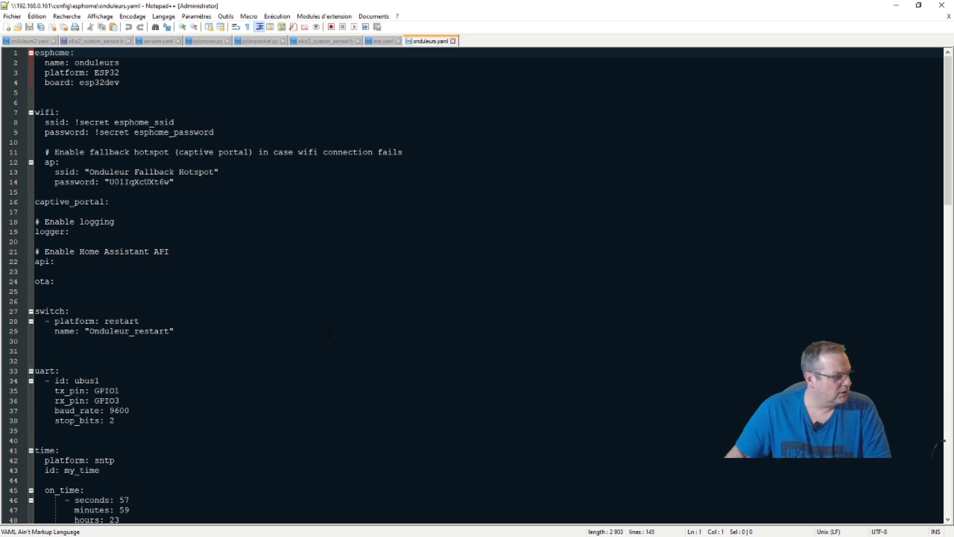
pyautogui.scroll(-3, 472, 285)
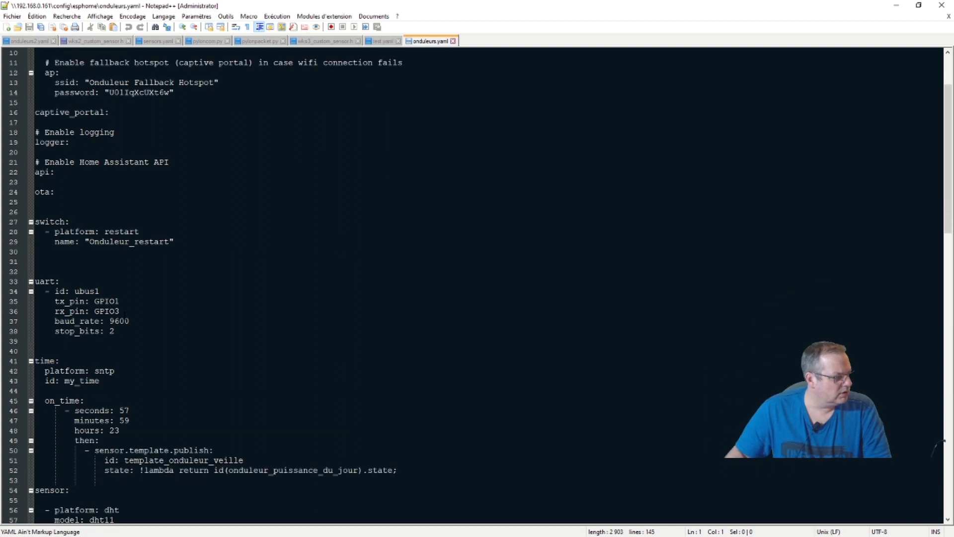
pyautogui.scroll(-10, 472, 285)
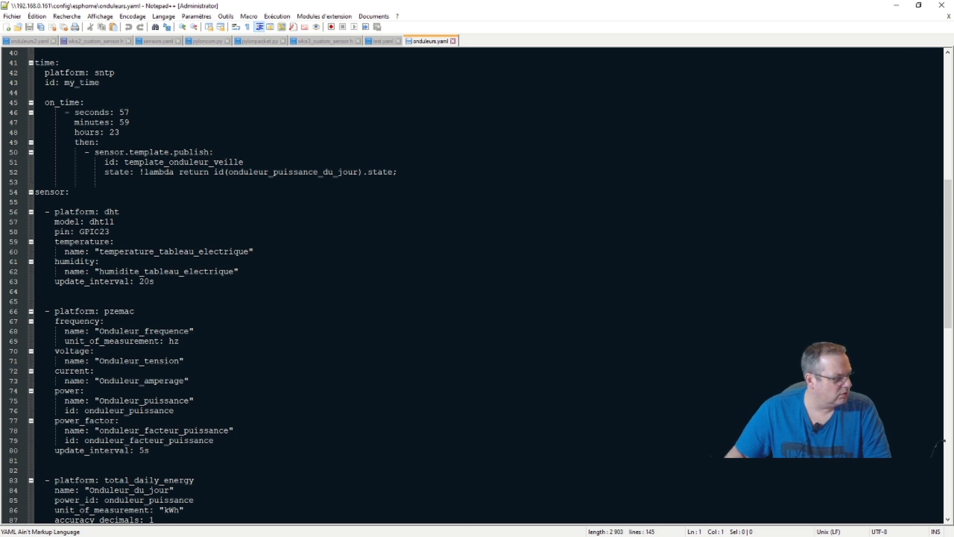
pyautogui.scroll(-18, 472, 285)
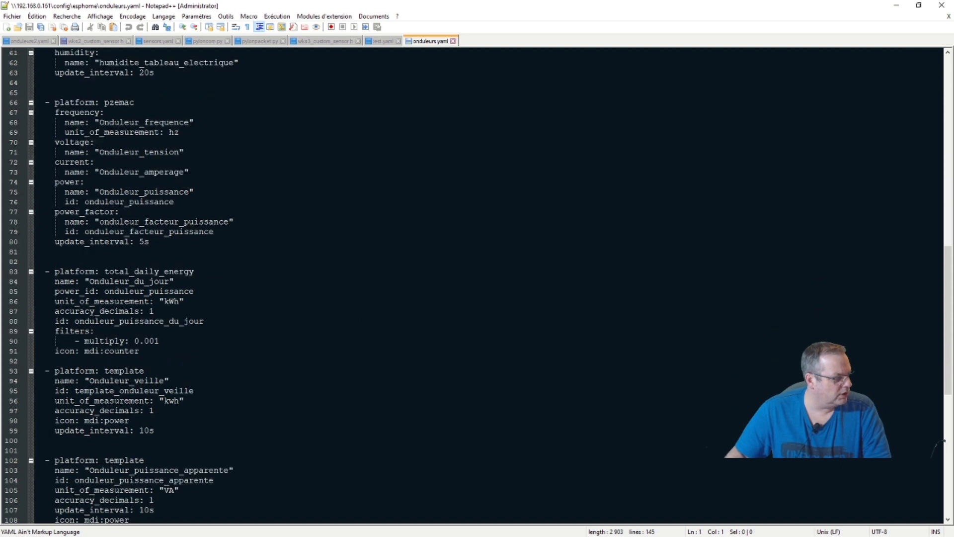
pyautogui.scroll(-2, 102, 342)
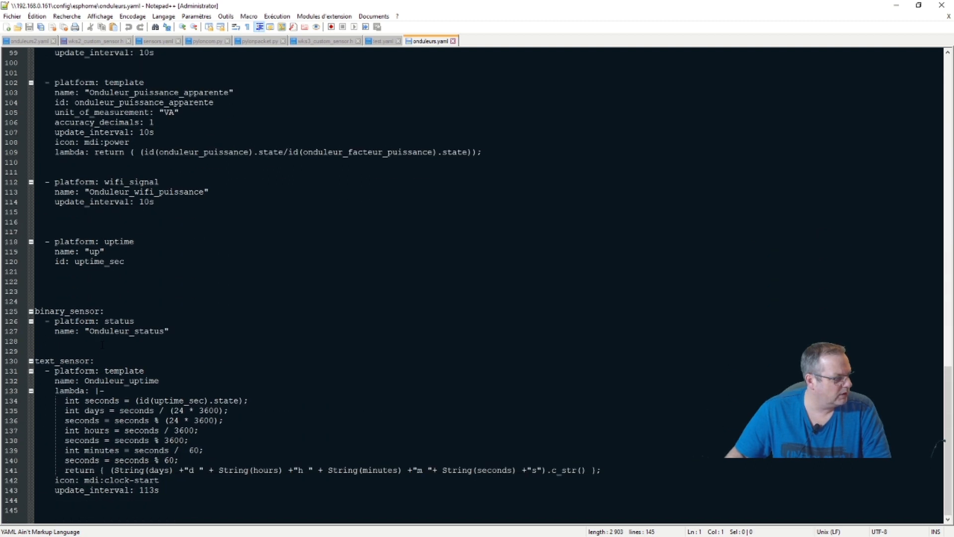
pyautogui.scroll(20, 101, 343)
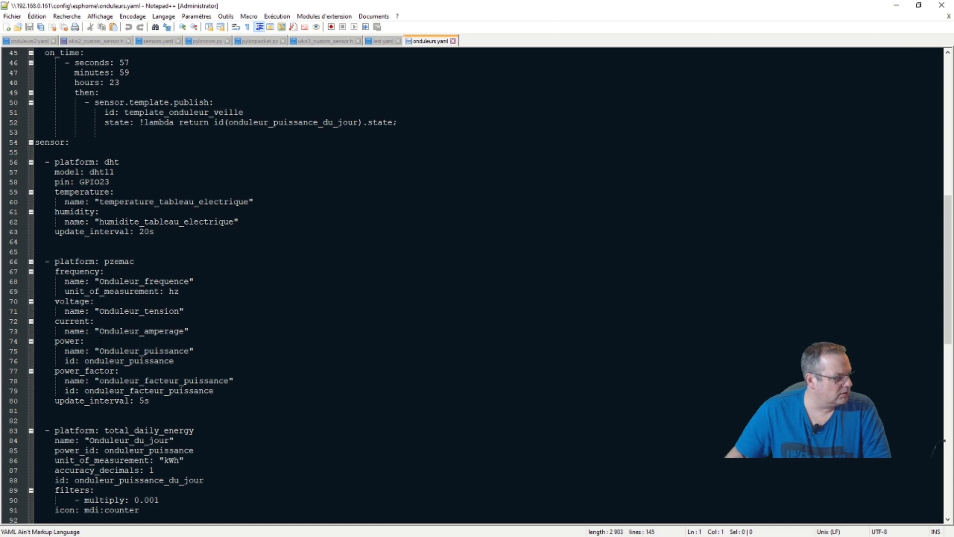
pyautogui.click(453, 41)
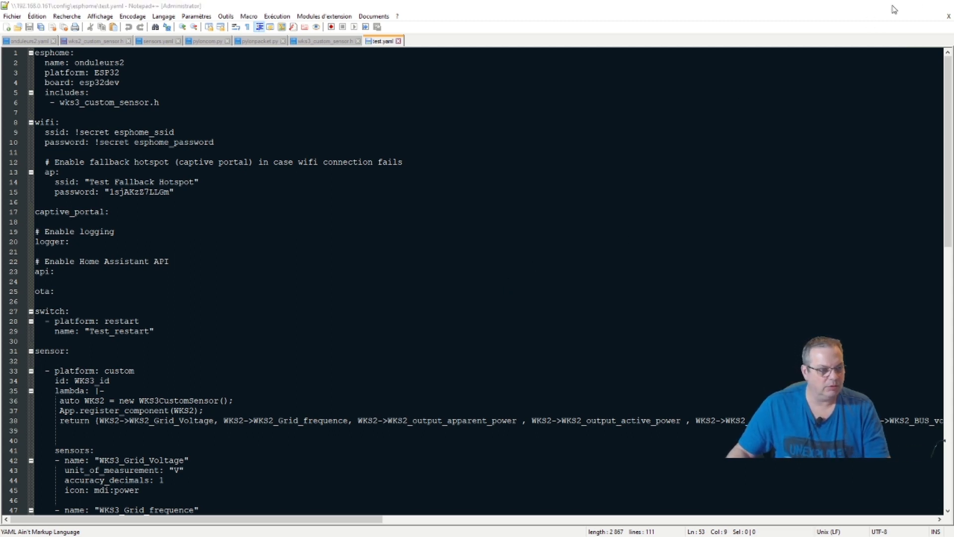
pyautogui.click(896, 6)
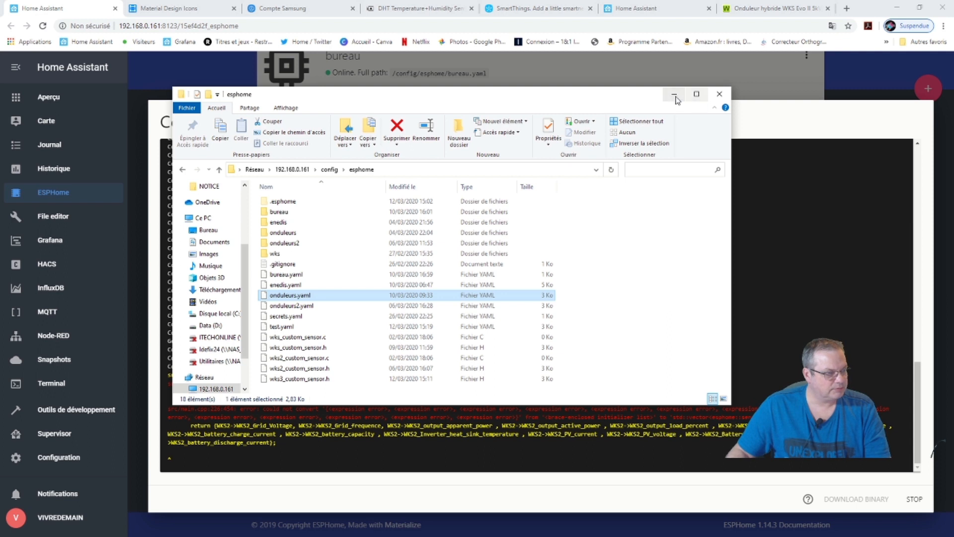
# Stop the failed compile and delete the test node, leaving bureau, enedis, onduleurs and onduleurs2.
pyautogui.click(674, 94)
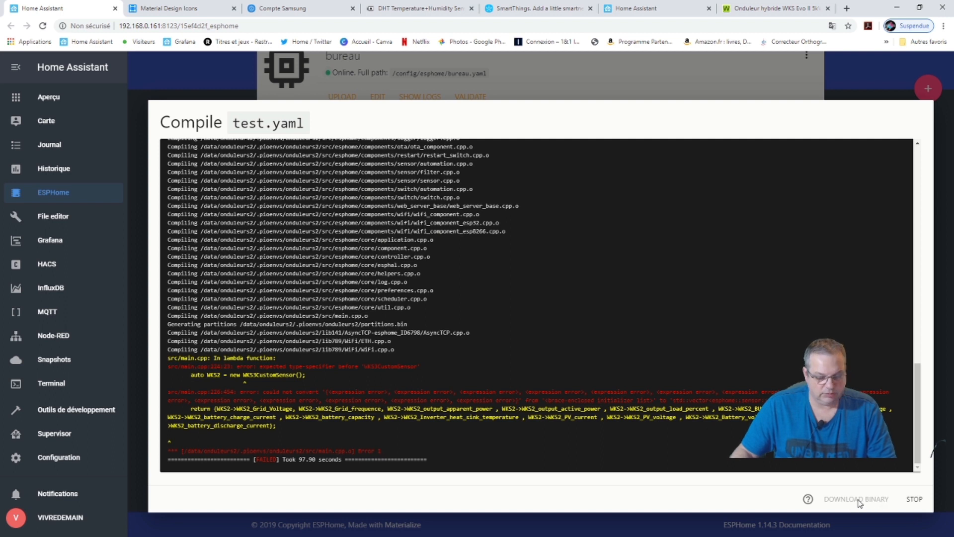
pyautogui.click(916, 499)
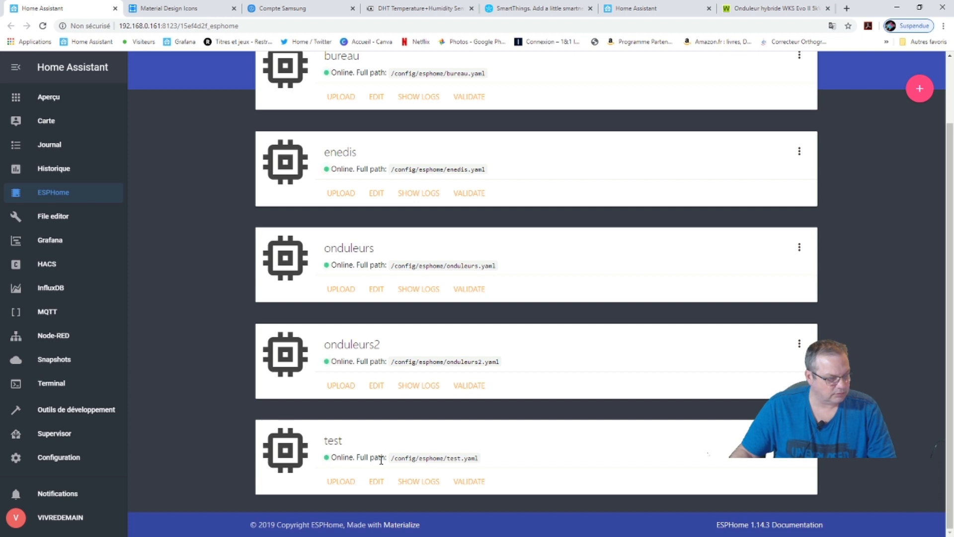
pyautogui.scroll(2, 375, 462)
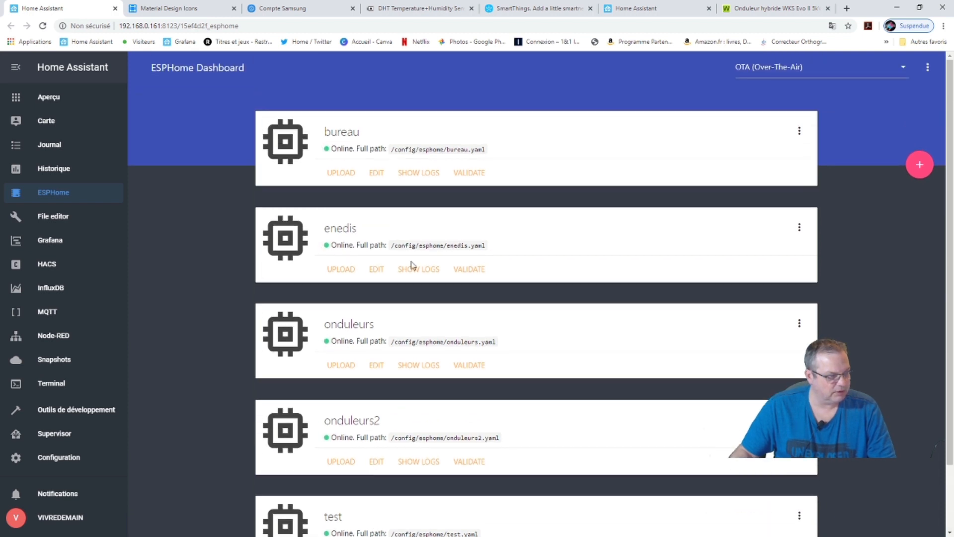
pyautogui.scroll(-2, 364, 311)
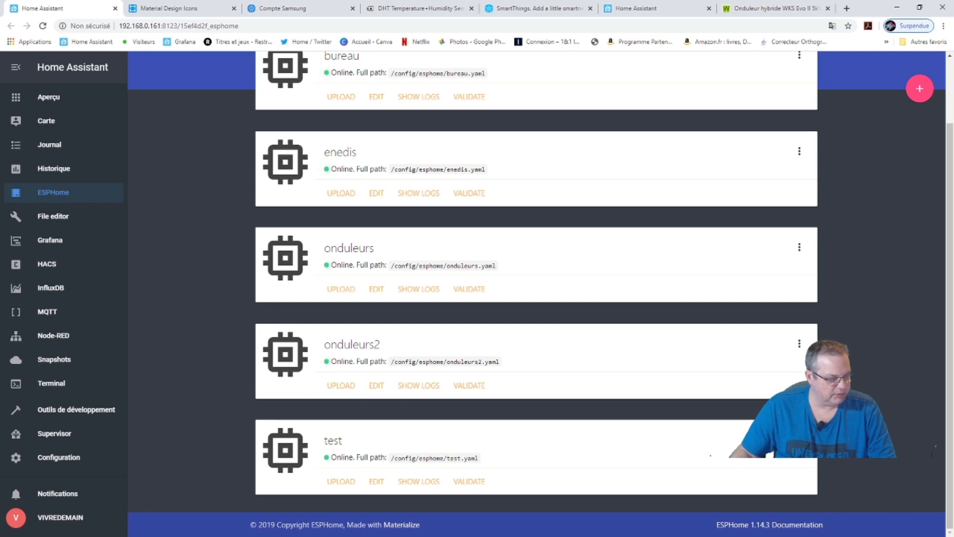
pyautogui.click(798, 440)
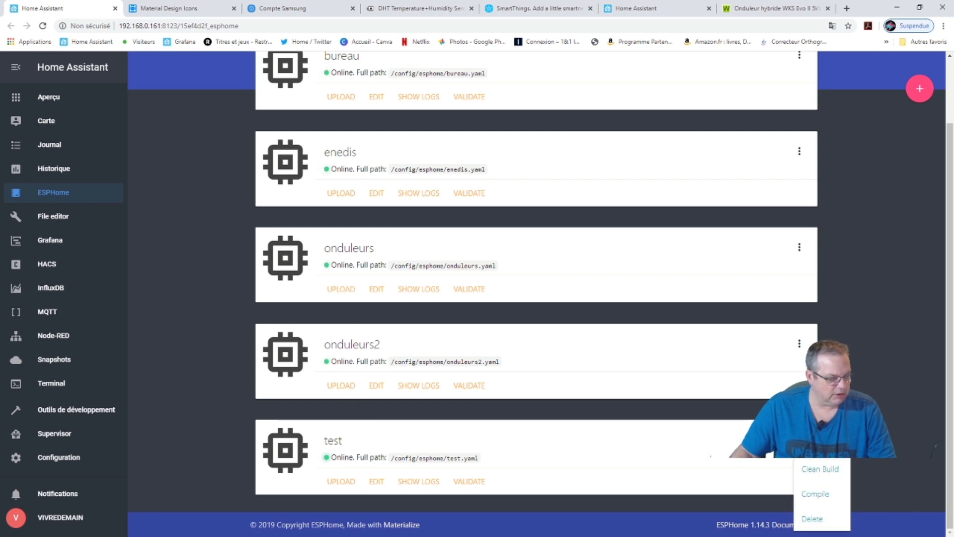
pyautogui.click(814, 518)
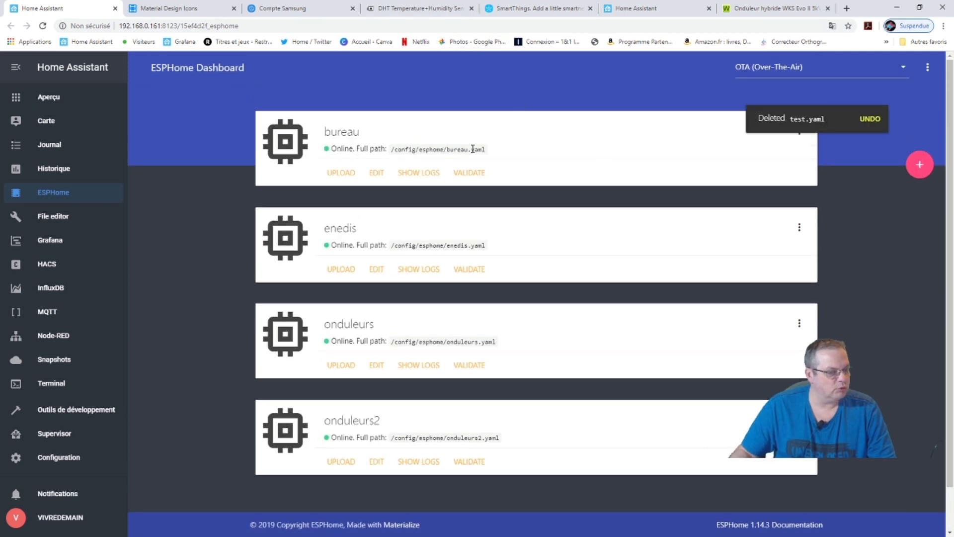
# Go to the Maison overview and open the view showing WKS and WKS2 inverter readings.
pyautogui.click(47, 97)
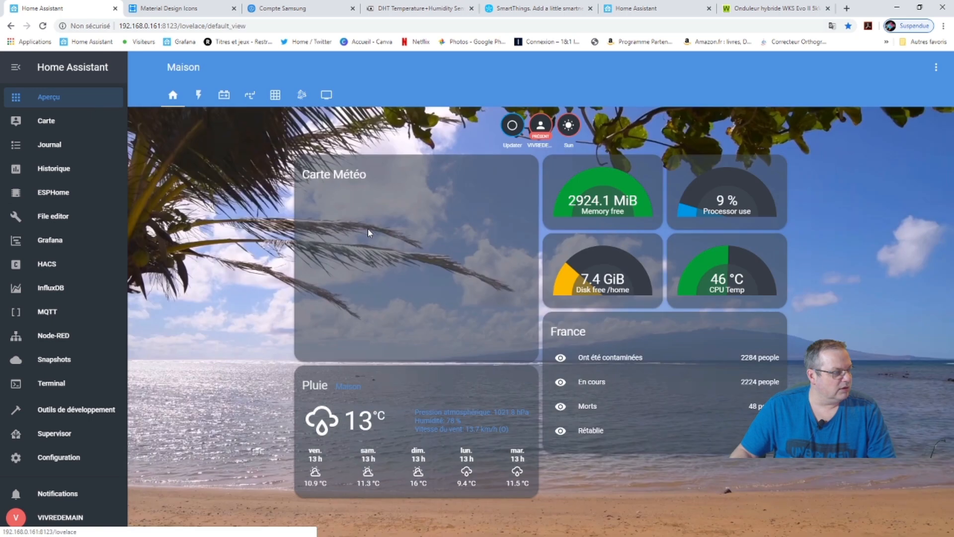
pyautogui.click(198, 95)
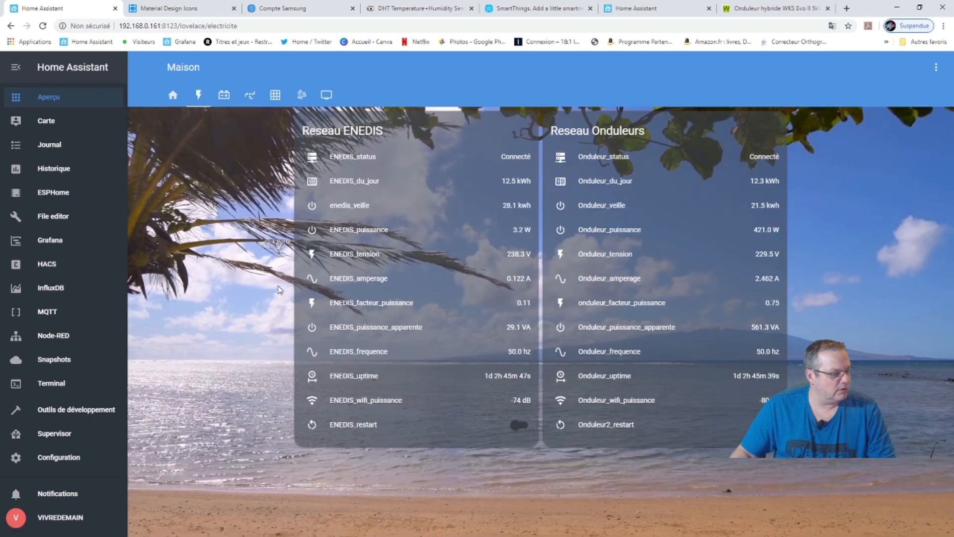
pyautogui.click(224, 95)
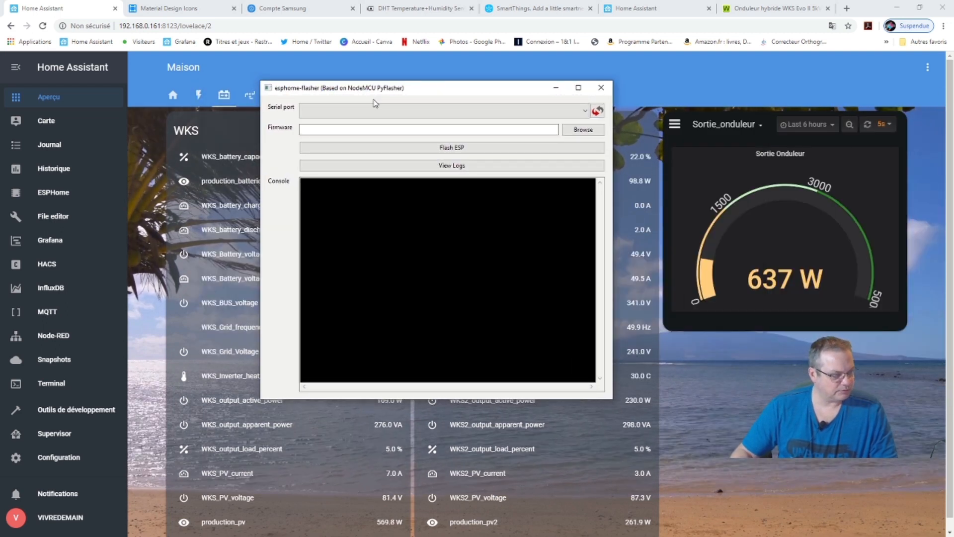
# Set the flasher's serial port to COM12.
pyautogui.click(583, 112)
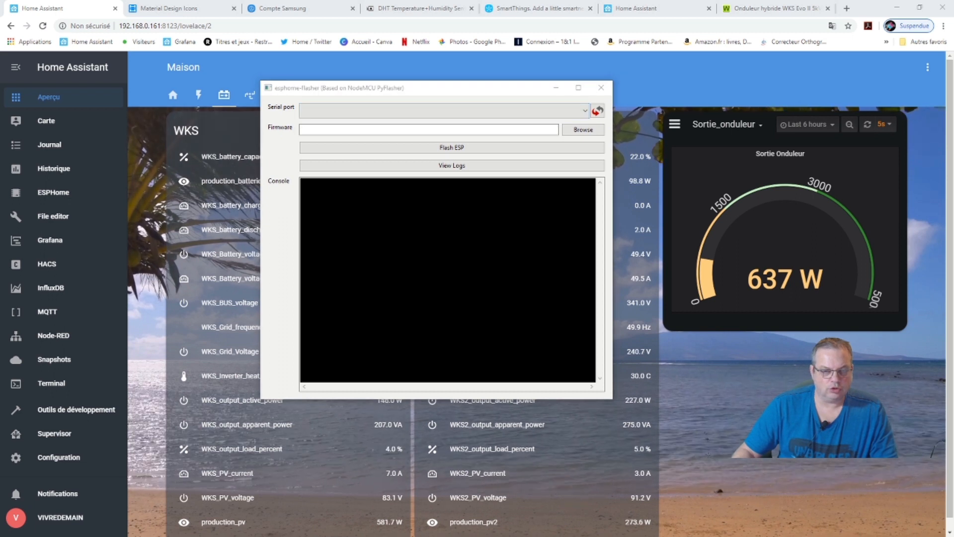
pyautogui.click(597, 110)
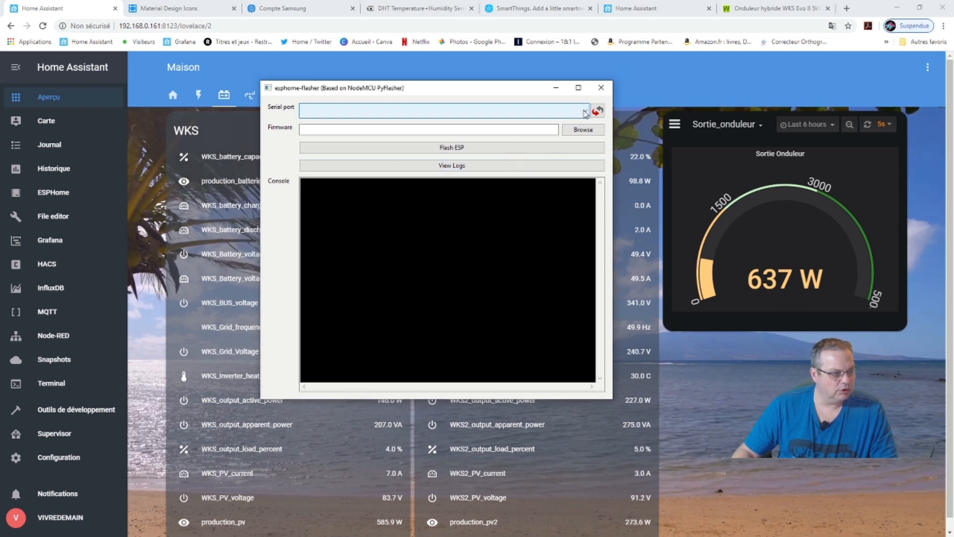
pyautogui.click(585, 111)
pyautogui.click(511, 123)
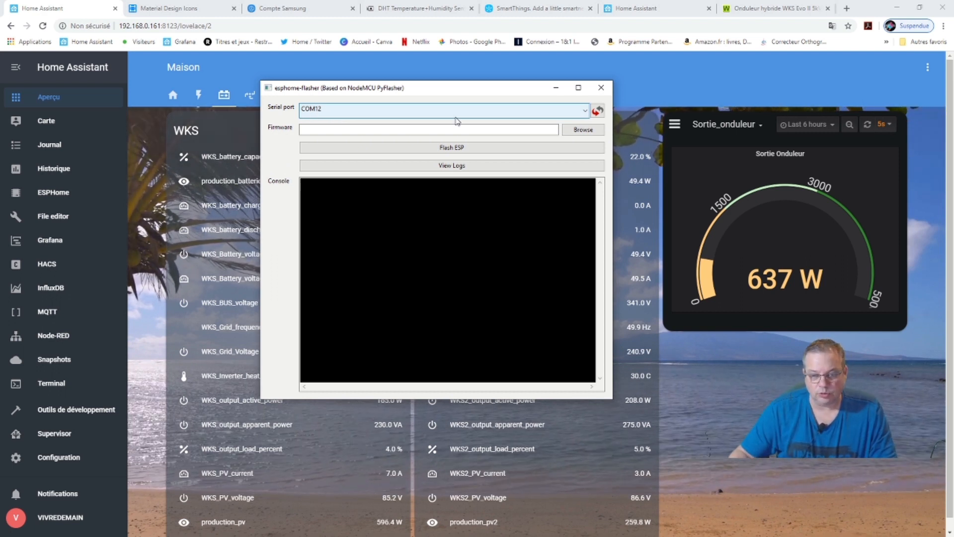
# Choose bureau.bin as the firmware file, then return to the ESPHome dashboard.
pyautogui.click(575, 130)
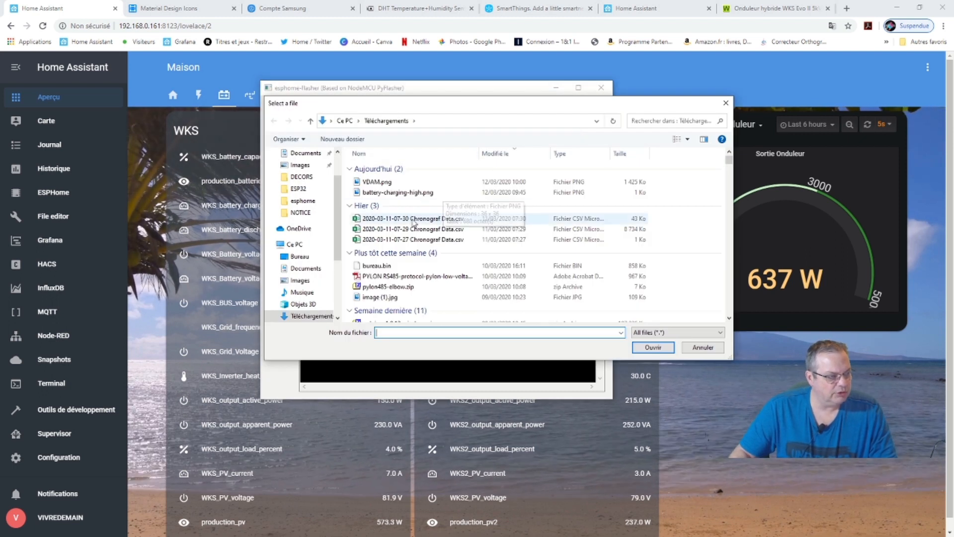
pyautogui.scroll(-2, 435, 244)
pyautogui.scroll(-2, 435, 245)
pyautogui.scroll(2, 398, 218)
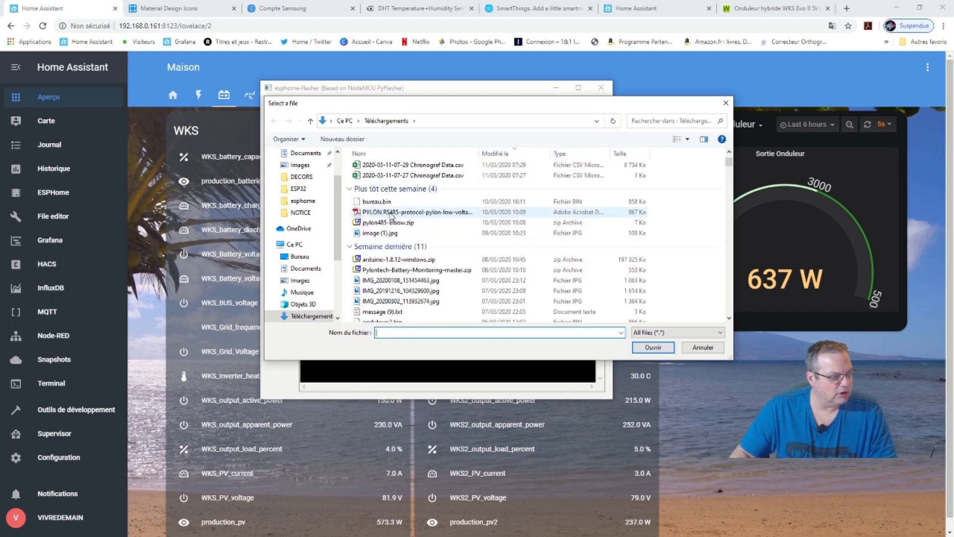
pyautogui.click(376, 203)
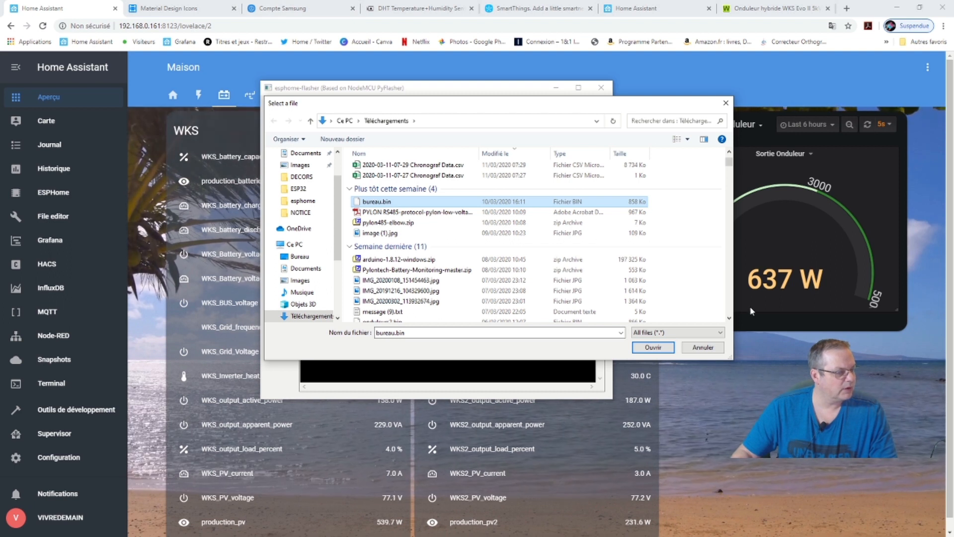
pyautogui.click(71, 199)
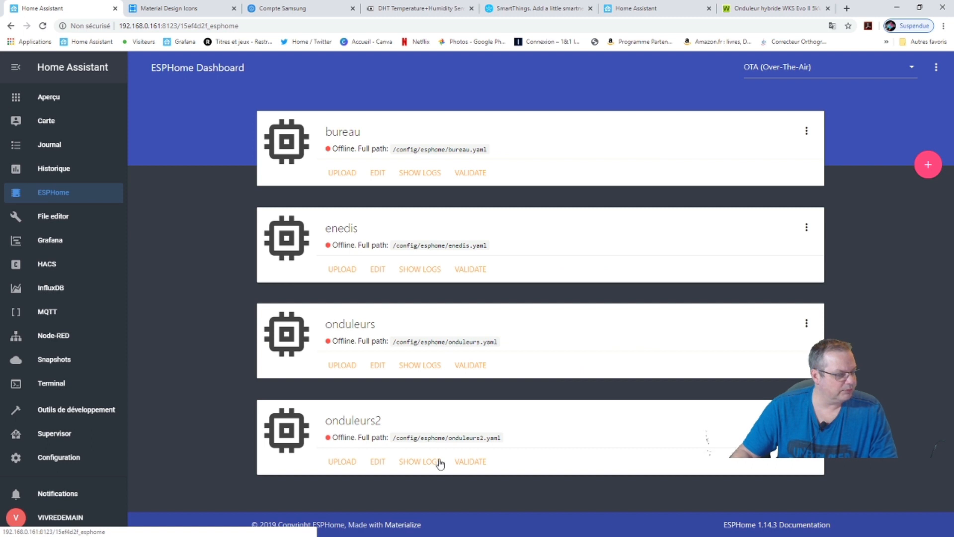
# Close the onduleurs2.yaml editor, return to the Maison overview, and switch to the flasher's file chooser.
pyautogui.click(378, 462)
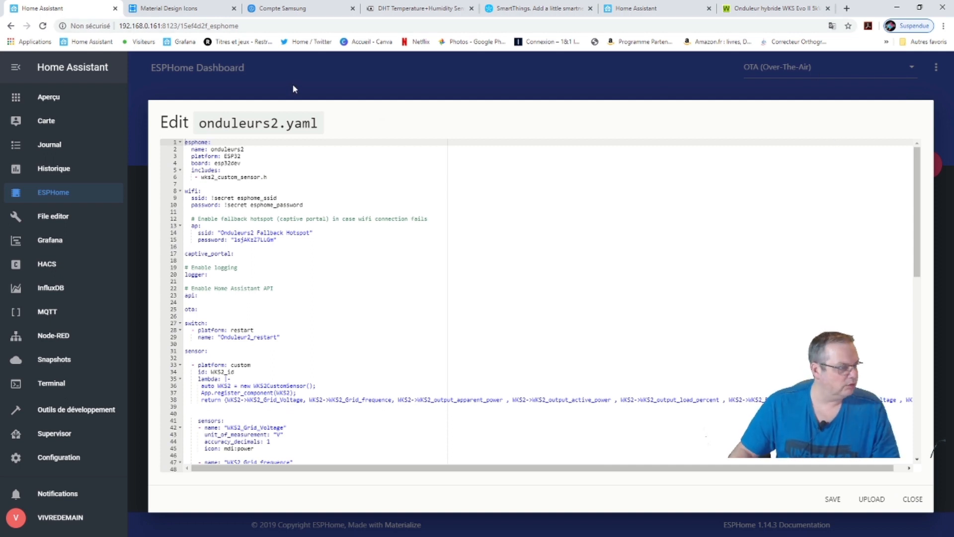
pyautogui.click(292, 88)
pyautogui.click(60, 97)
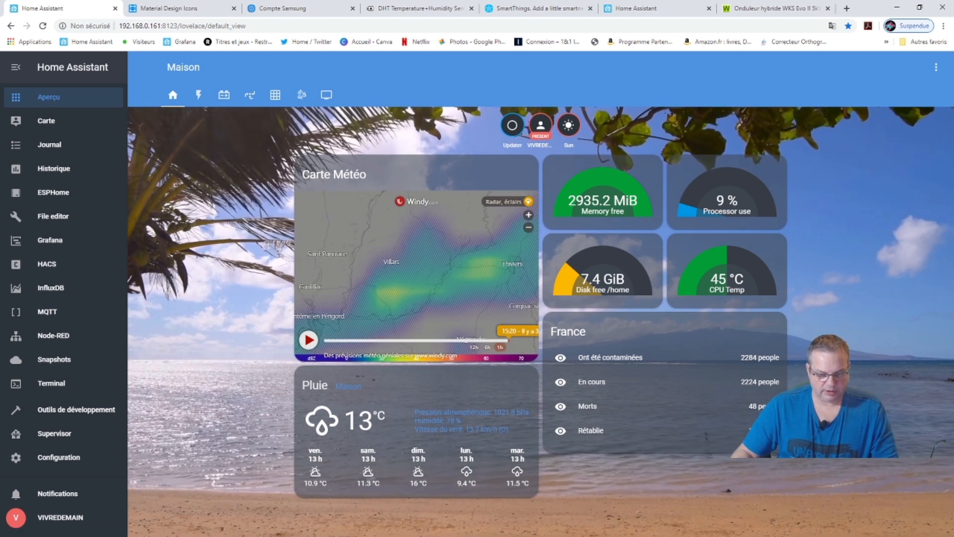
pyautogui.hotkey('alt', 'Tab')
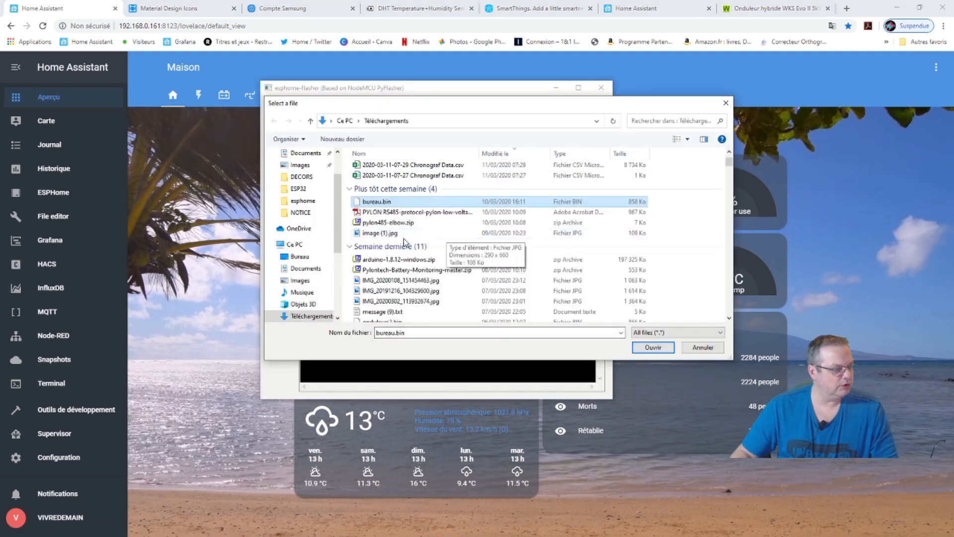
# Confirm bureau.bin from Téléchargements as the firmware file, then close esphome-flasher.
pyautogui.click(383, 203)
pyautogui.click(345, 205)
pyautogui.click(366, 201)
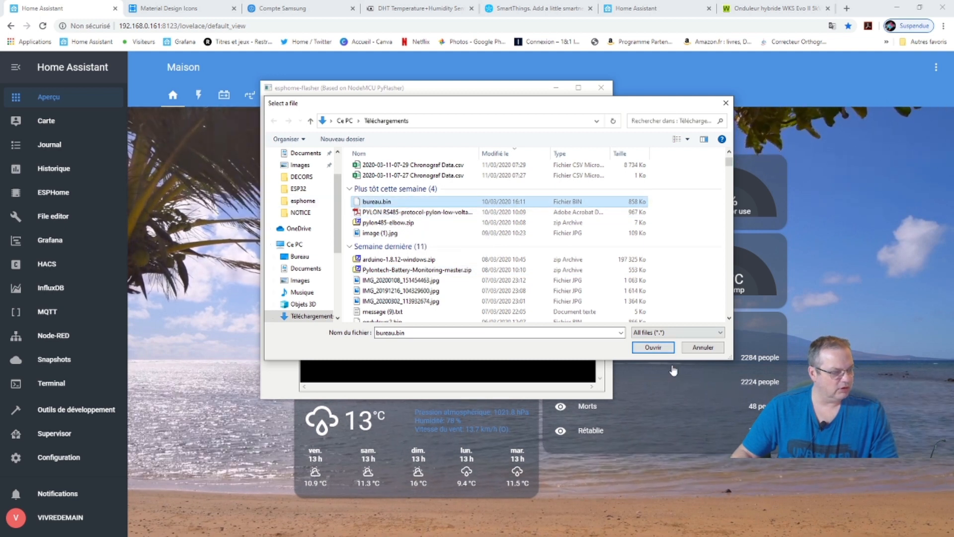
pyautogui.click(652, 347)
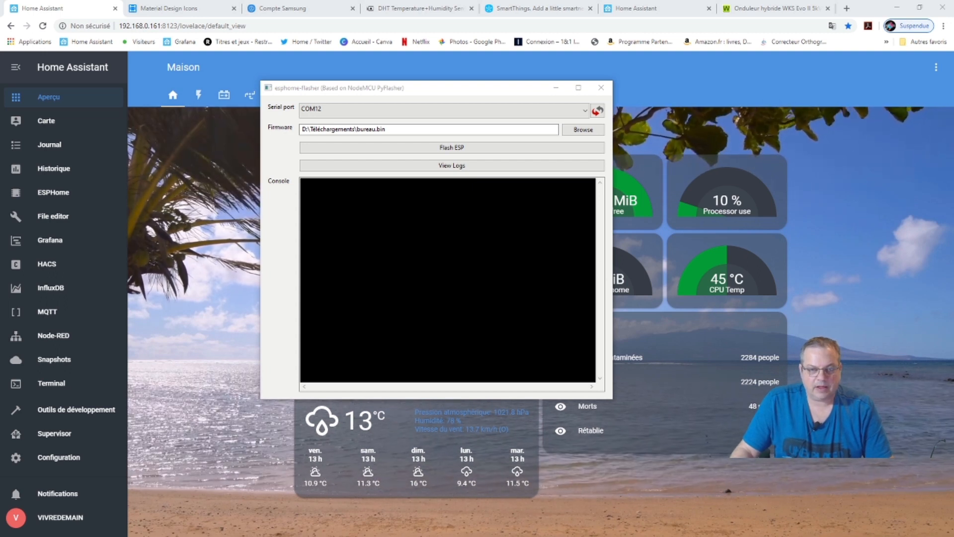
pyautogui.click(600, 86)
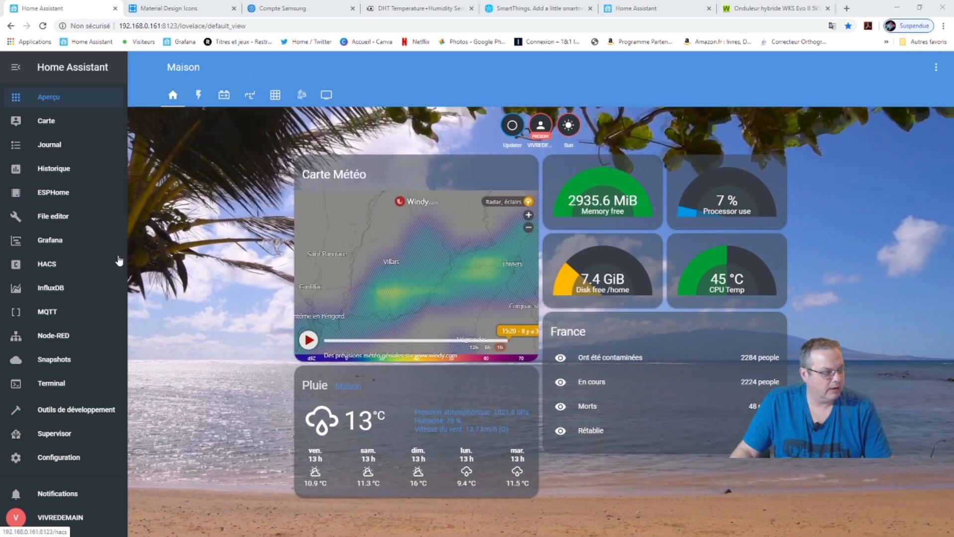
# Browse the fourth and the empty last dashboard views, then reach Supervisor via Configuration.
pyautogui.click(247, 98)
pyautogui.click(326, 96)
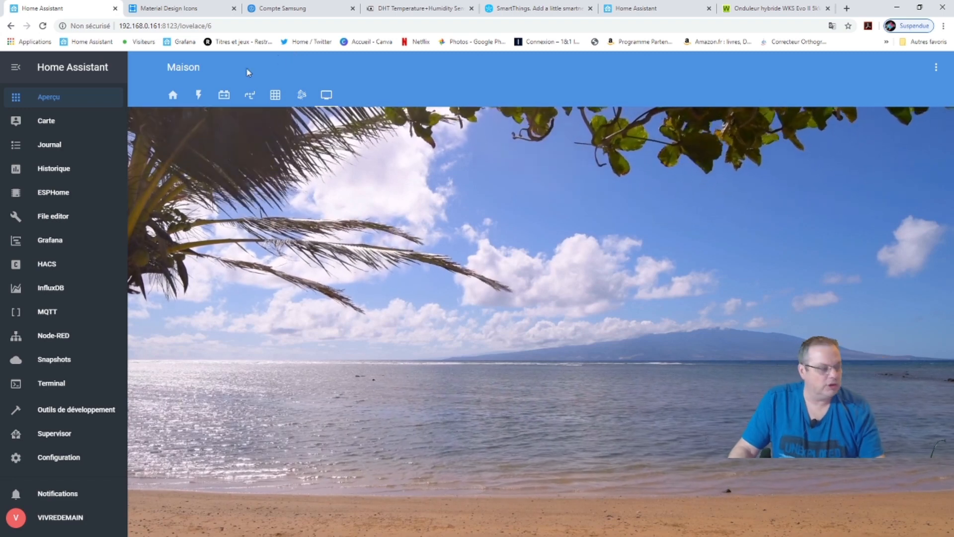
pyautogui.click(58, 461)
pyautogui.scroll(-3, 696, 358)
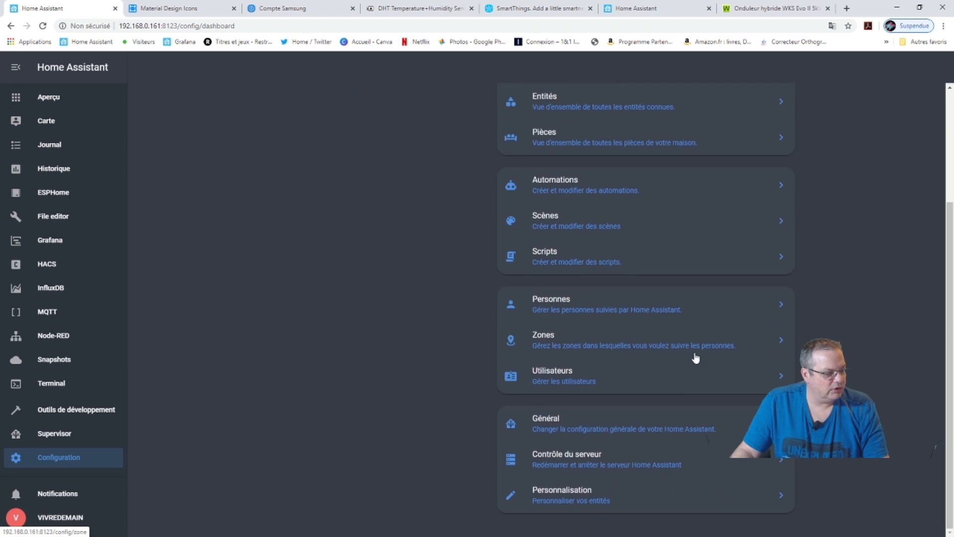
pyautogui.click(49, 441)
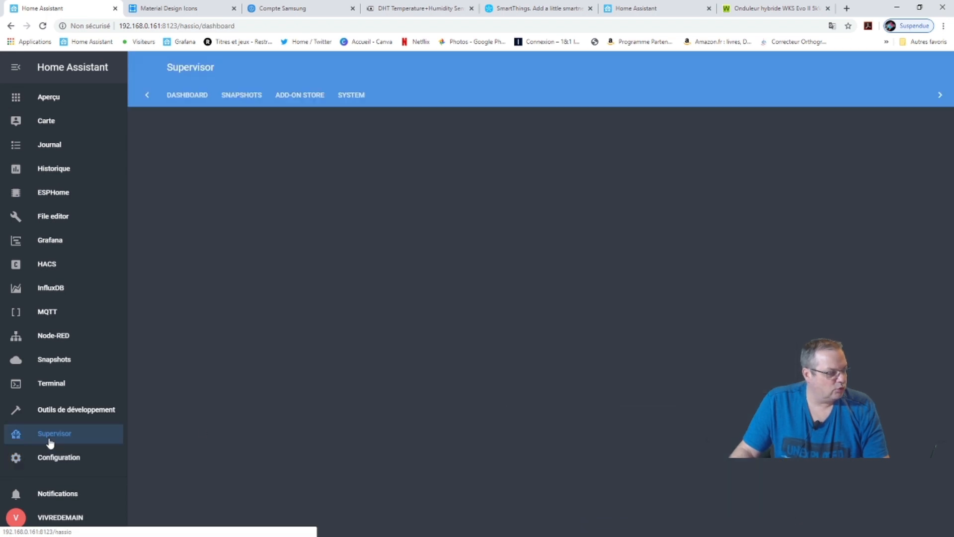
# Check Supervisor's SYSTEM info and hardware list, then open developer tools Info showing version 0.106.6.
pyautogui.click(348, 98)
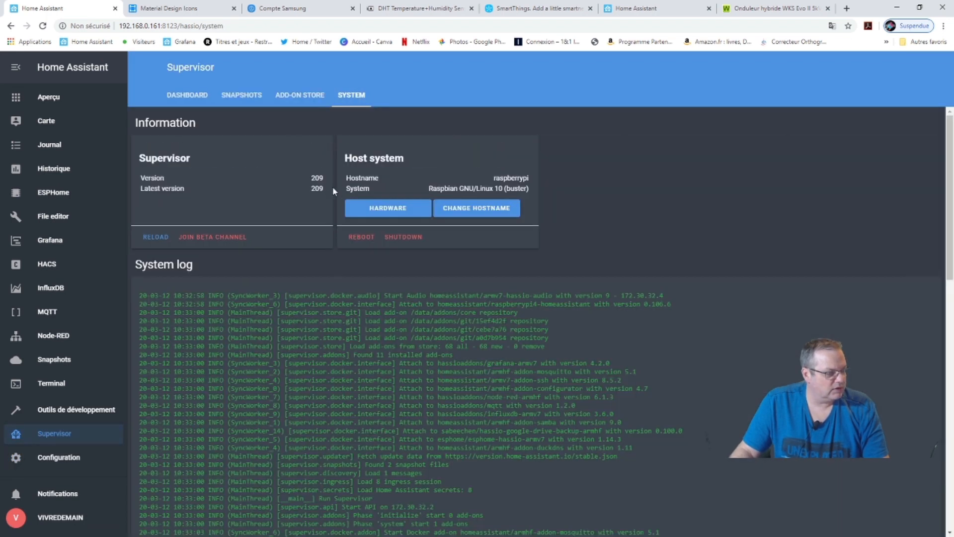
pyautogui.click(381, 212)
pyautogui.click(401, 158)
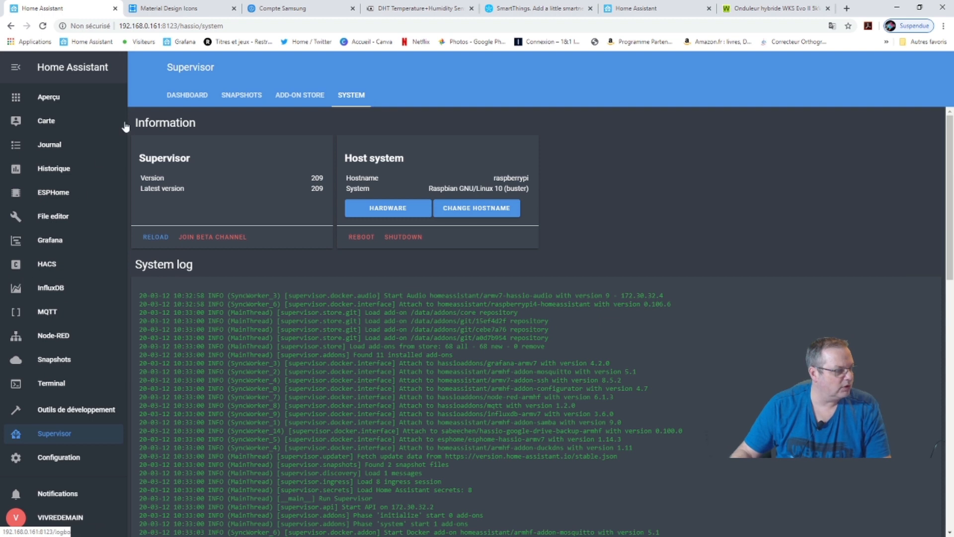
pyautogui.click(64, 408)
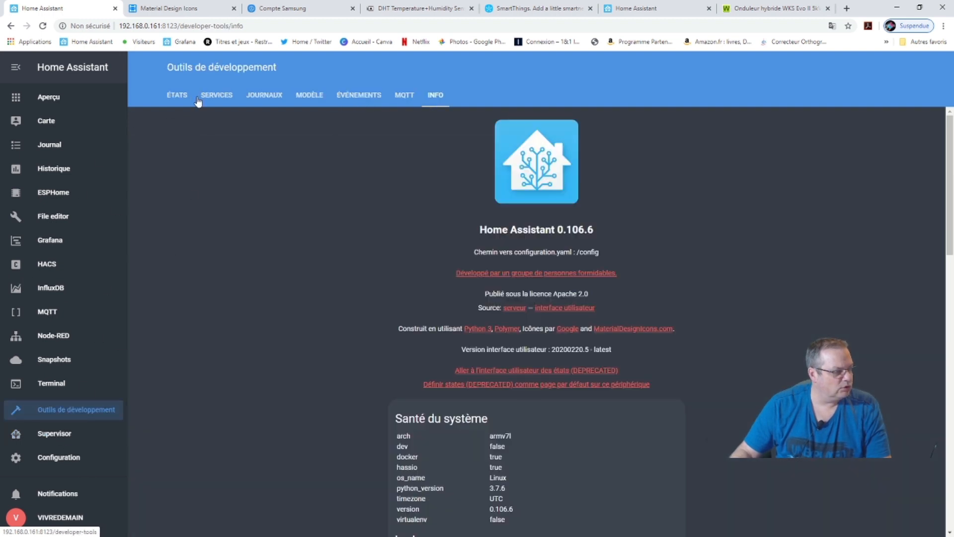
# List all entity states in developer tools and scroll to the sensor.wks2_battery rows.
pyautogui.click(179, 99)
pyautogui.scroll(-10, 376, 424)
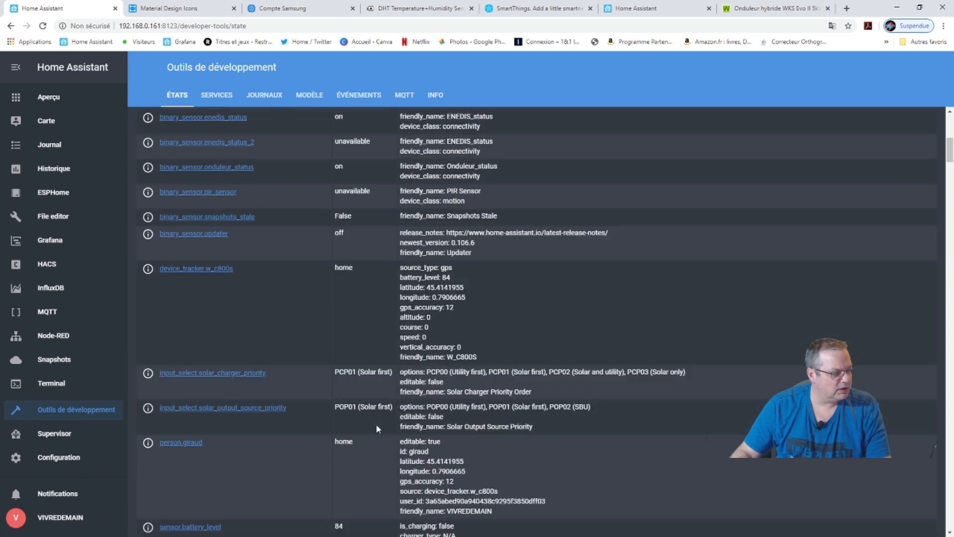
pyautogui.scroll(-7, 378, 422)
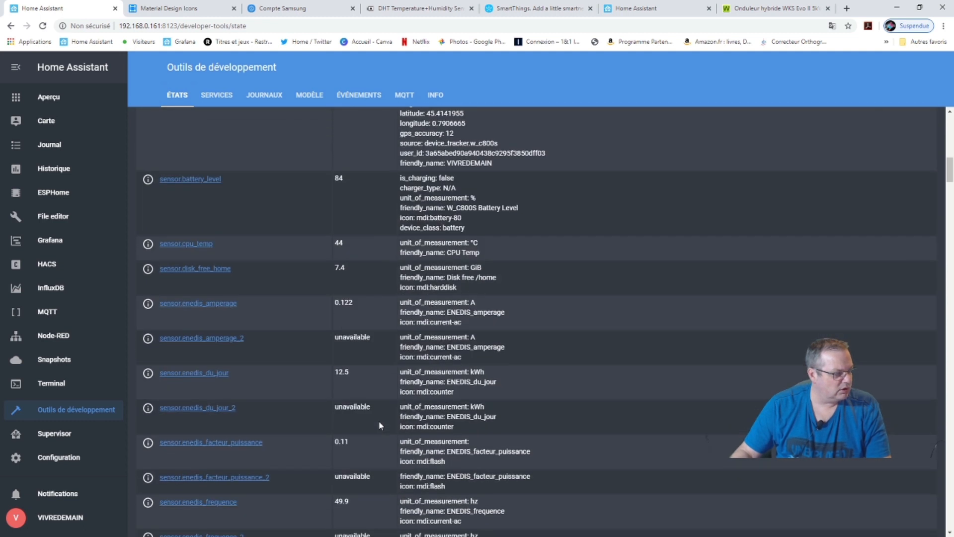
pyautogui.scroll(-10, 382, 420)
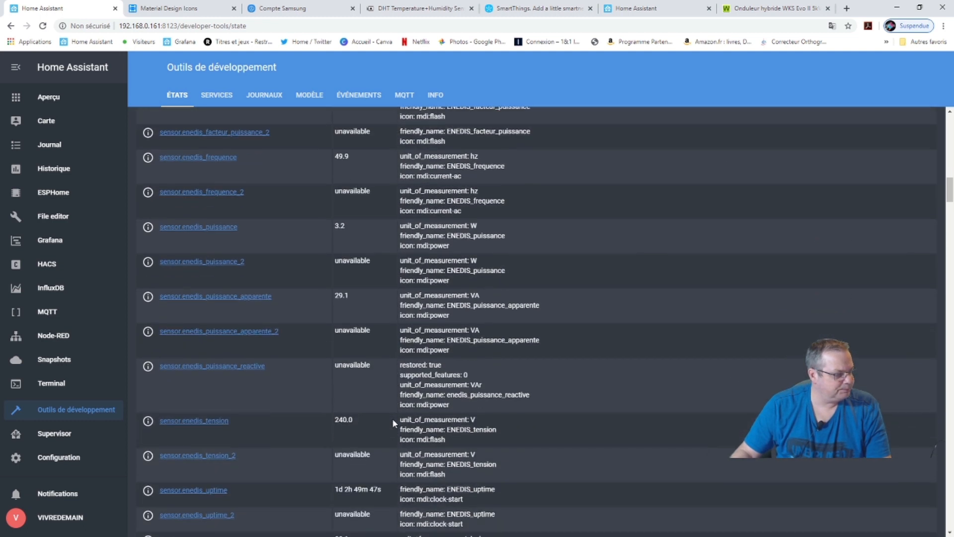
pyautogui.scroll(-1, 392, 423)
pyautogui.scroll(-5, 392, 422)
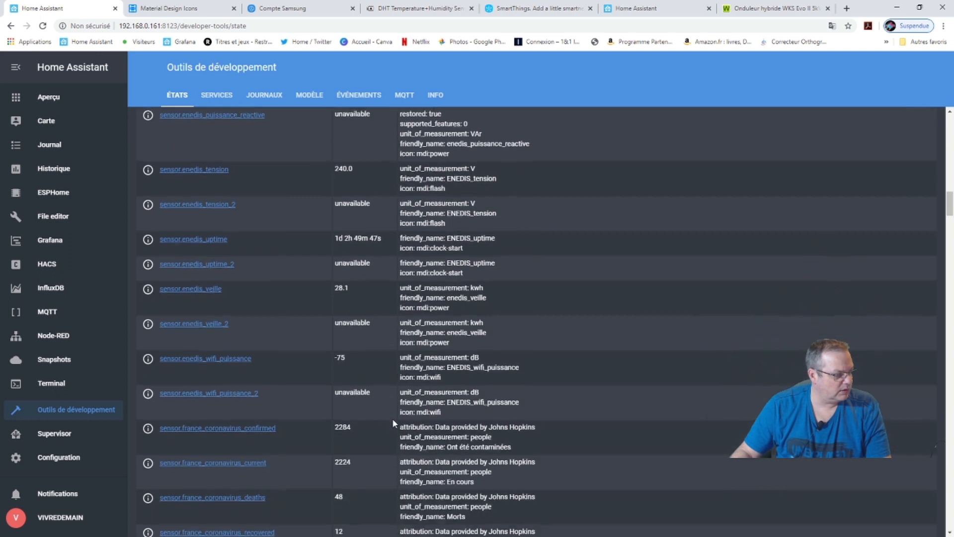
pyautogui.scroll(-11, 392, 418)
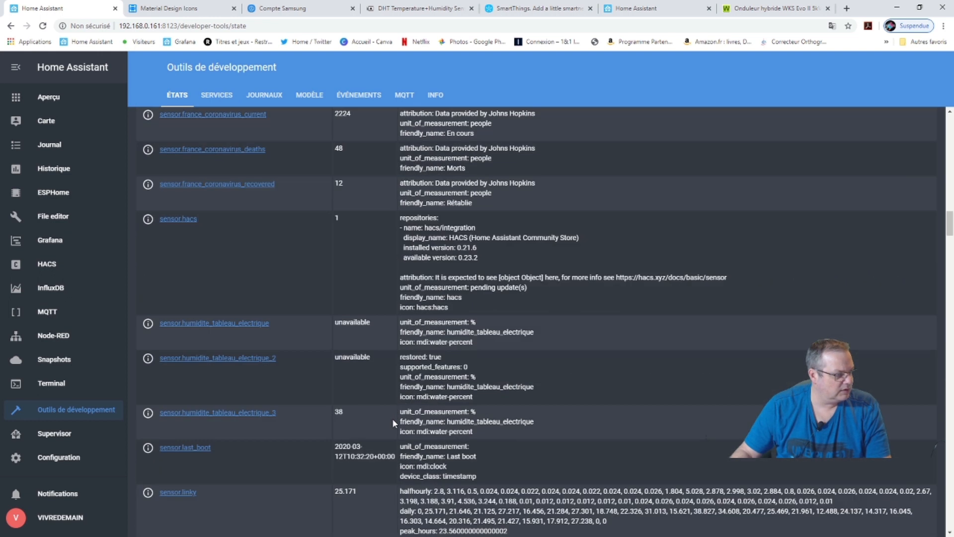
pyautogui.scroll(-9, 392, 418)
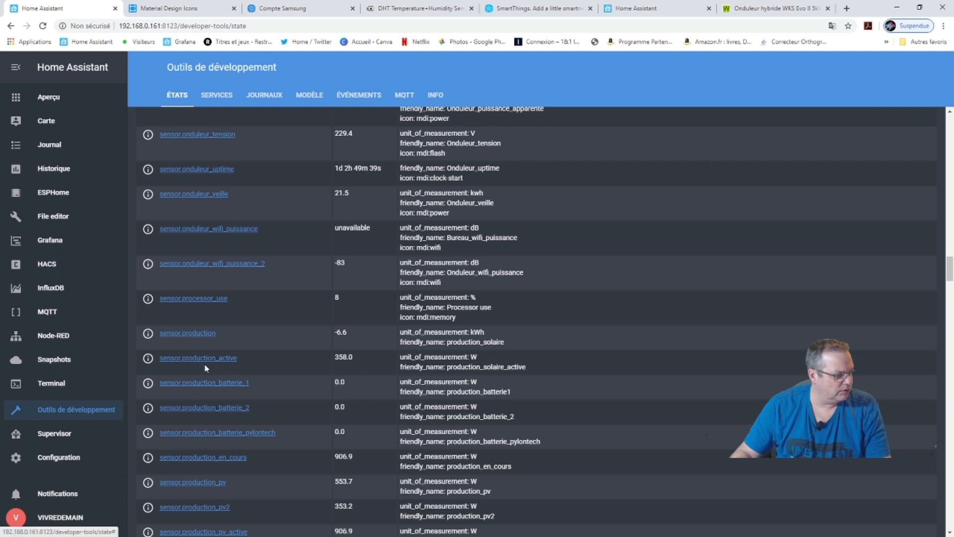
pyautogui.scroll(-2, 261, 372)
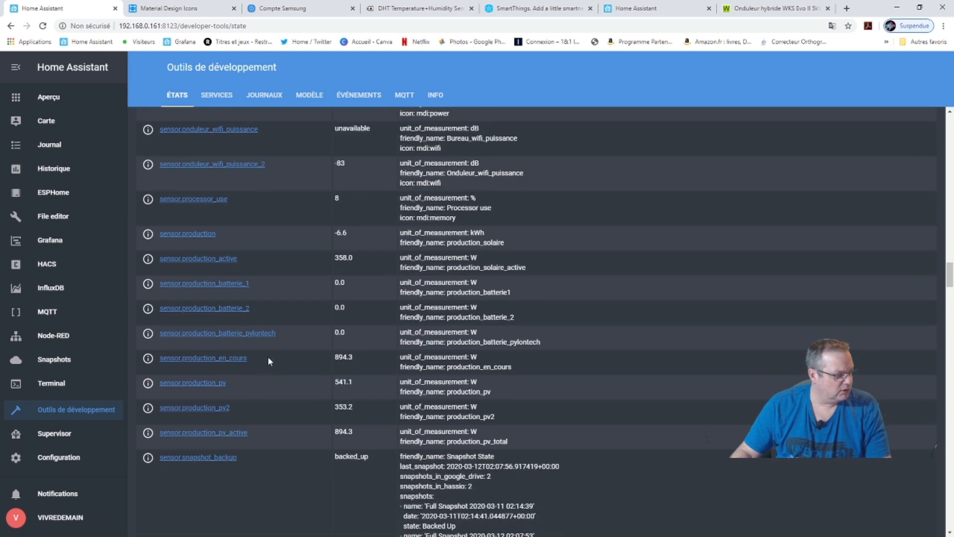
pyautogui.scroll(-2, 263, 349)
pyautogui.scroll(-5, 278, 350)
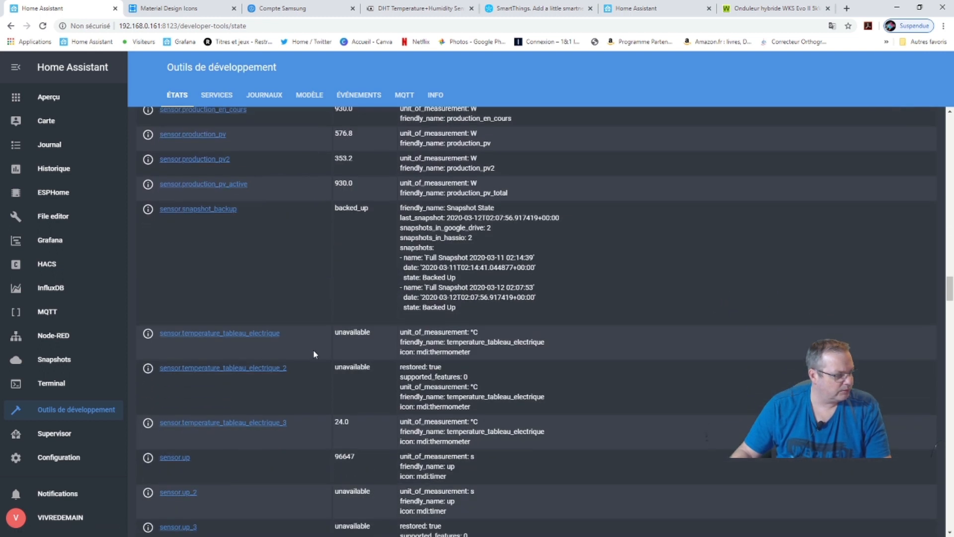
pyautogui.scroll(-7, 387, 350)
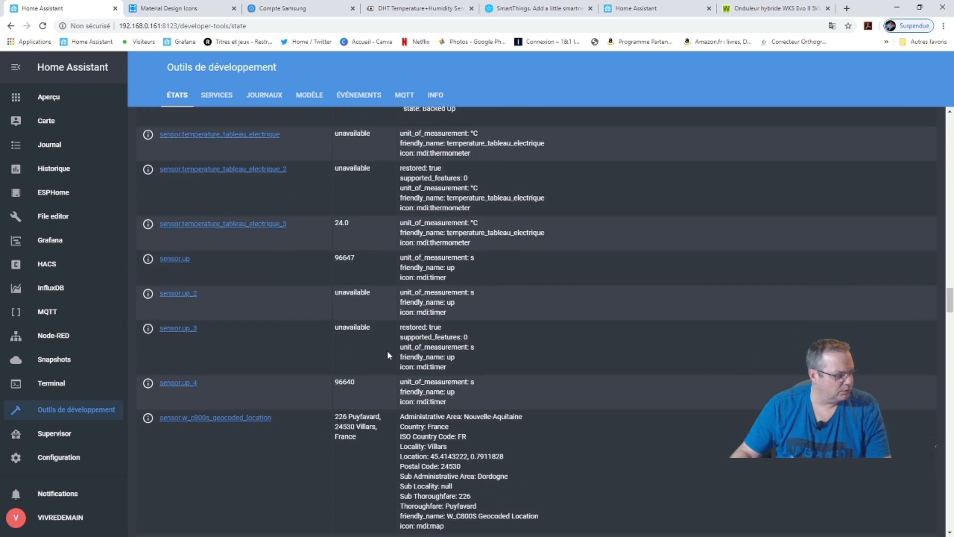
pyautogui.scroll(-5, 388, 353)
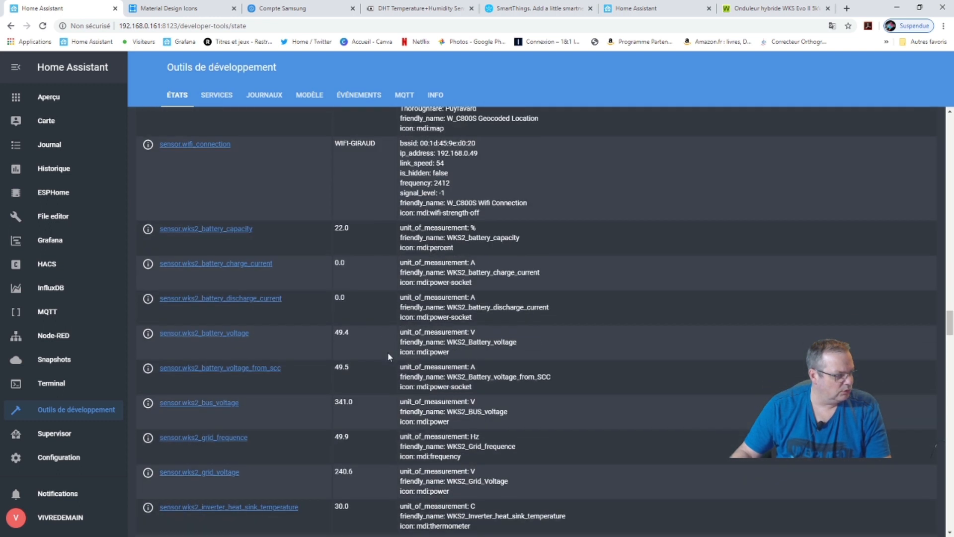
pyautogui.scroll(1, 206, 229)
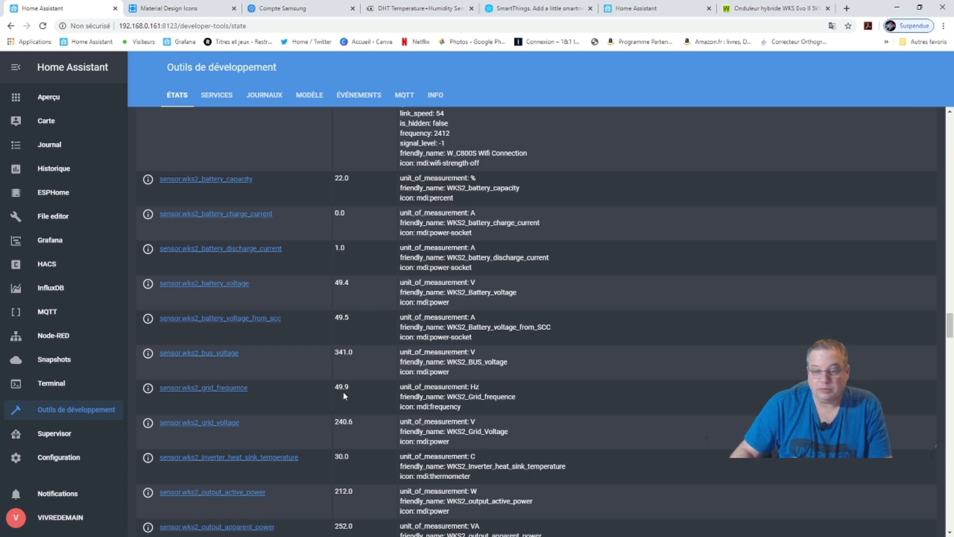
pyautogui.scroll(2, 343, 391)
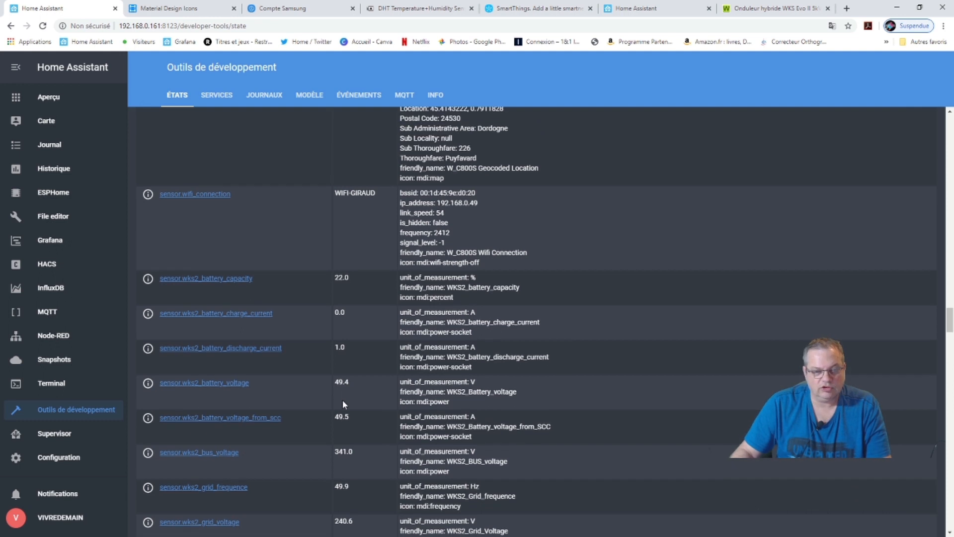
pyautogui.scroll(20, 343, 404)
pyautogui.scroll(20, 347, 373)
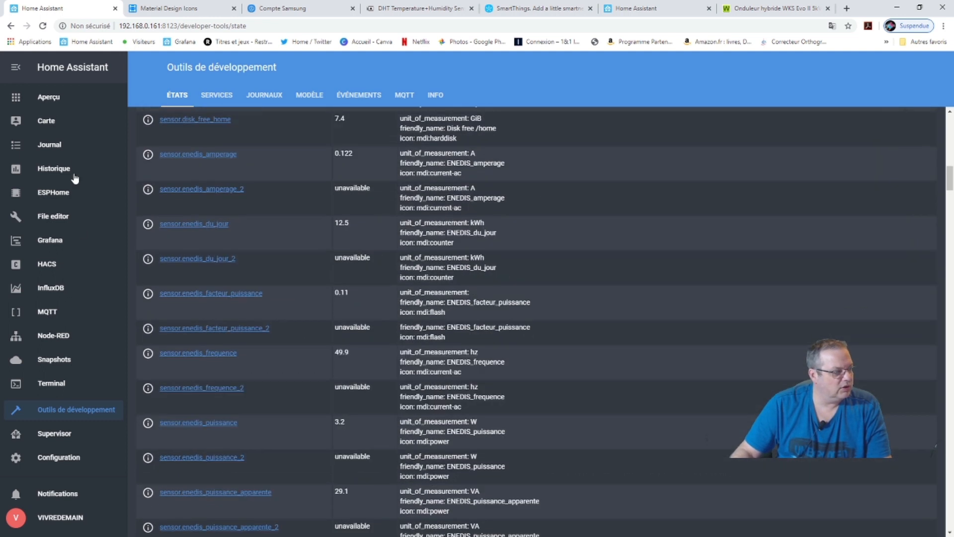
# Return to the Maison overview, enter dashboard edit mode, then leave it again.
pyautogui.click(52, 98)
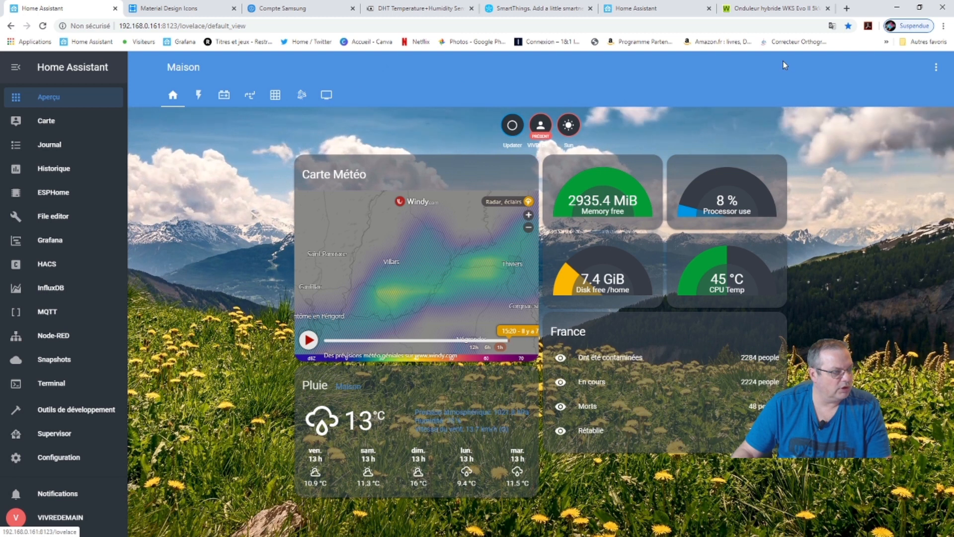
pyautogui.click(936, 67)
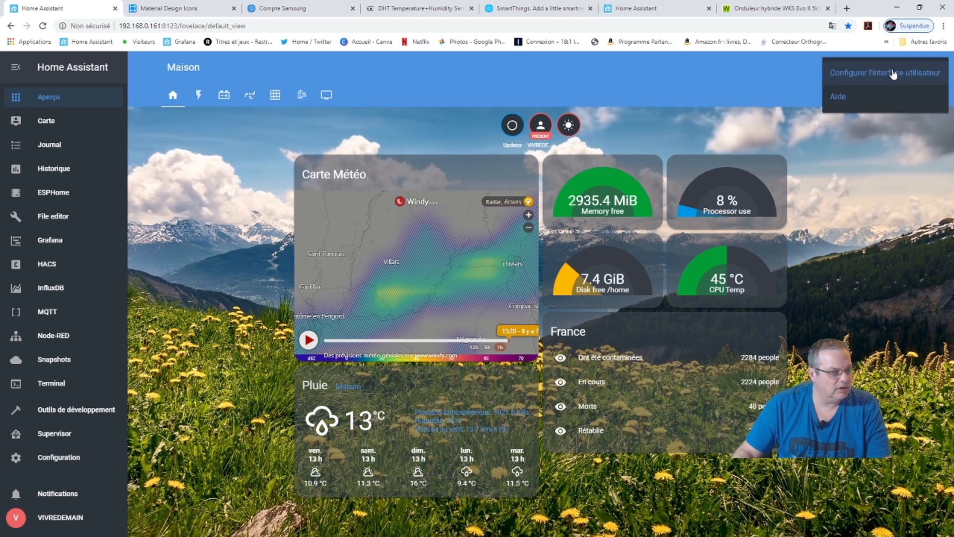
pyautogui.click(854, 77)
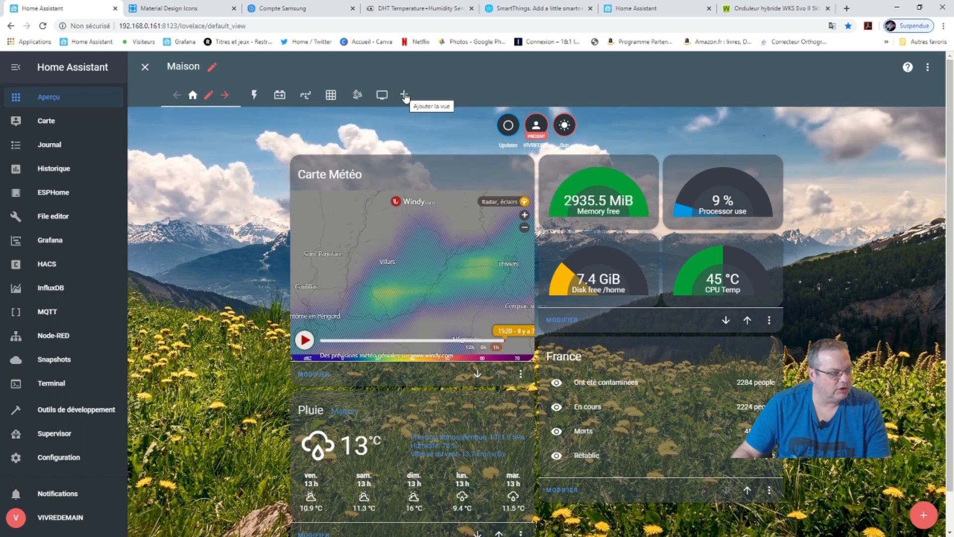
pyautogui.click(144, 66)
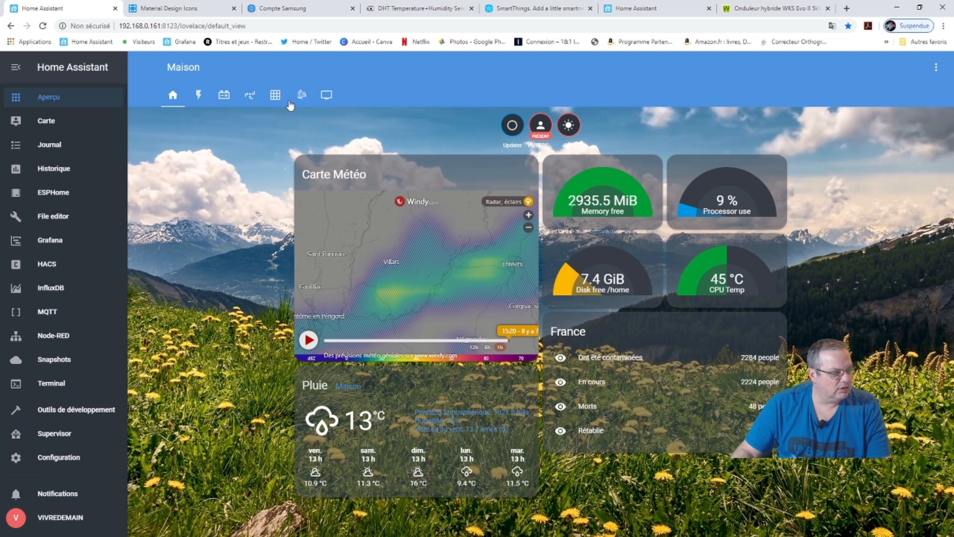
# On the empty TV SALON view, enter edit mode and bring up the card-type chooser.
pyautogui.click(326, 95)
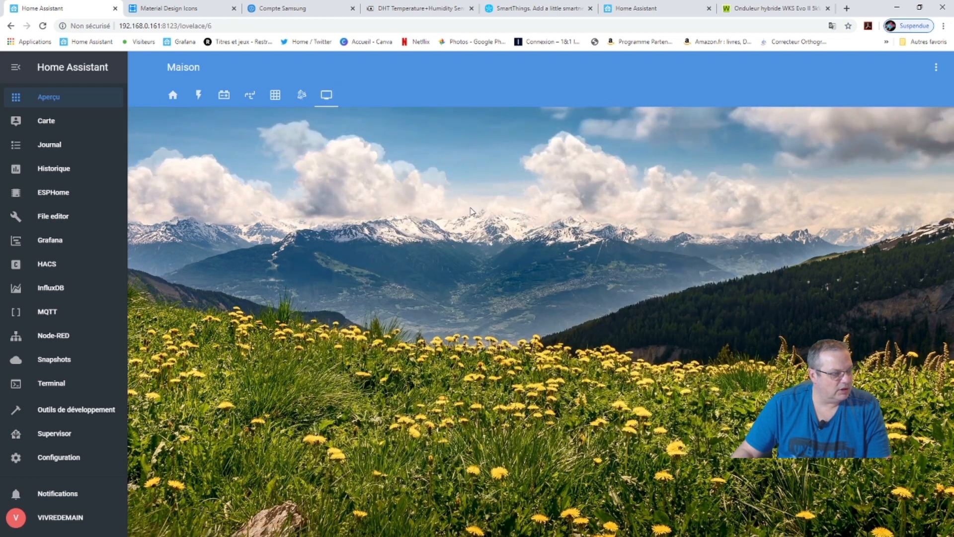
pyautogui.click(935, 66)
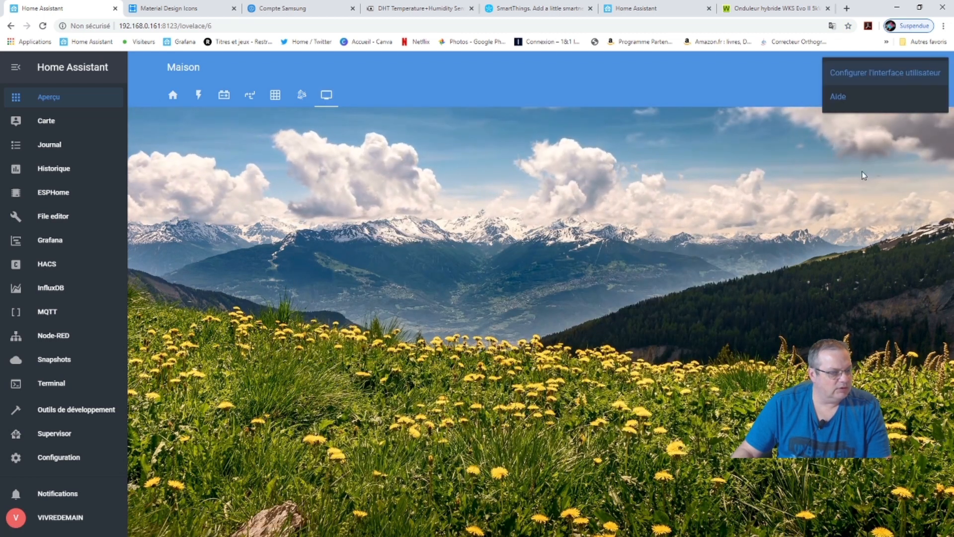
pyautogui.click(861, 73)
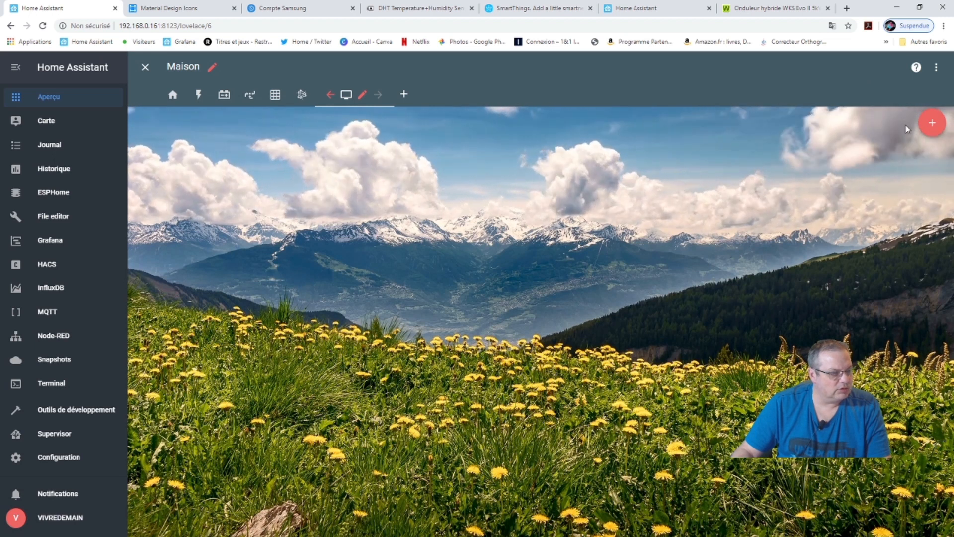
pyautogui.click(932, 126)
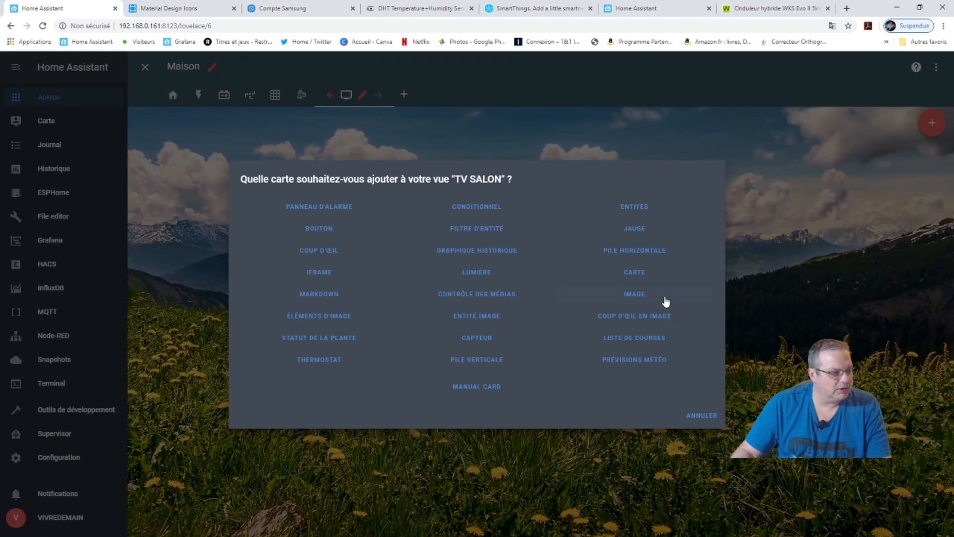
# Create an Entities card titled 'ONDULEUR' with the header toggle switched off.
pyautogui.click(639, 207)
pyautogui.click(352, 234)
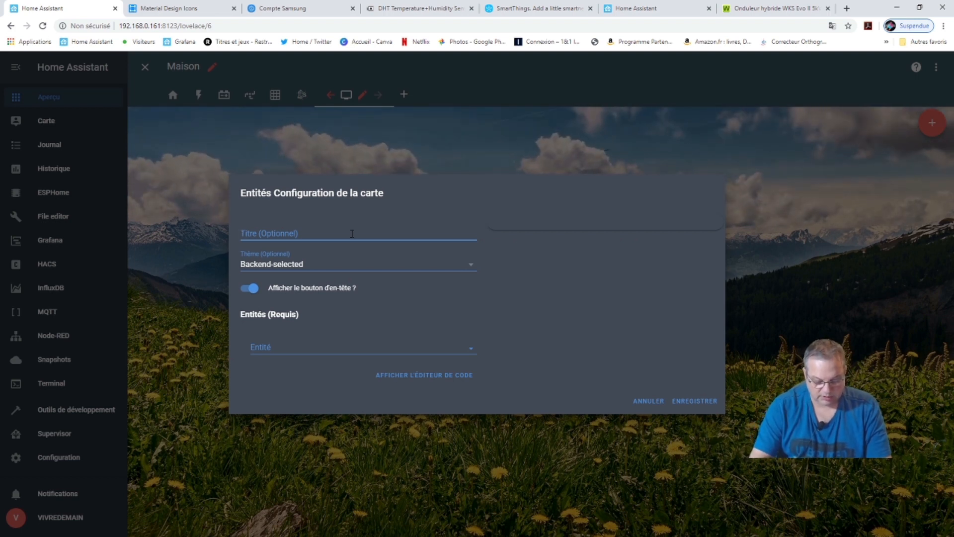
pyautogui.write('ONDULEUR')
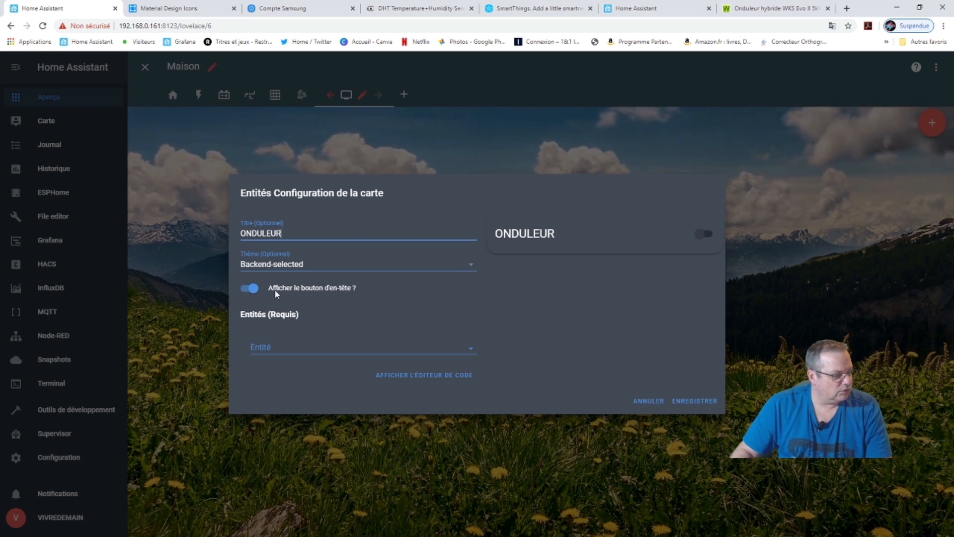
pyautogui.click(244, 290)
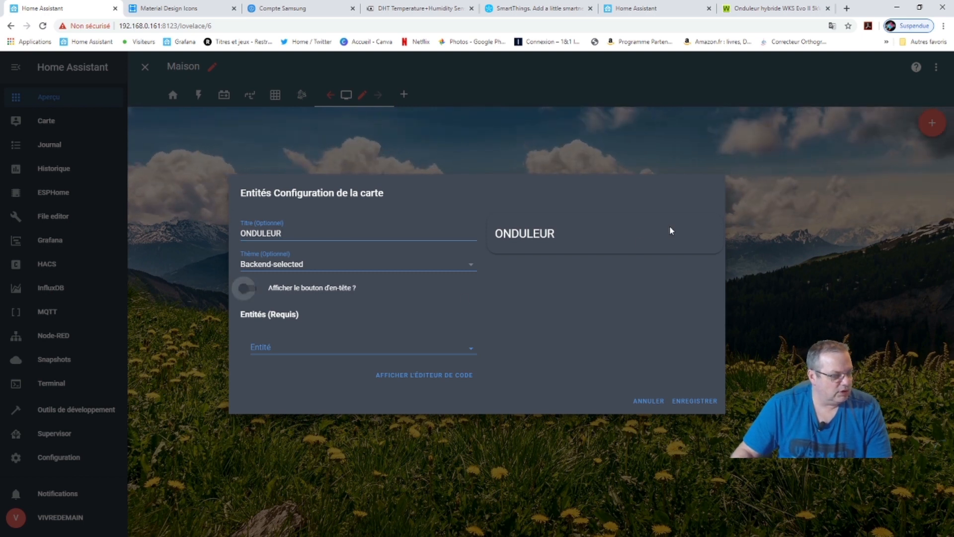
# Add sensor.wks2_battery_capacity and sensor.wks2_battery_charge_current rows, then save the card.
pyautogui.click(471, 352)
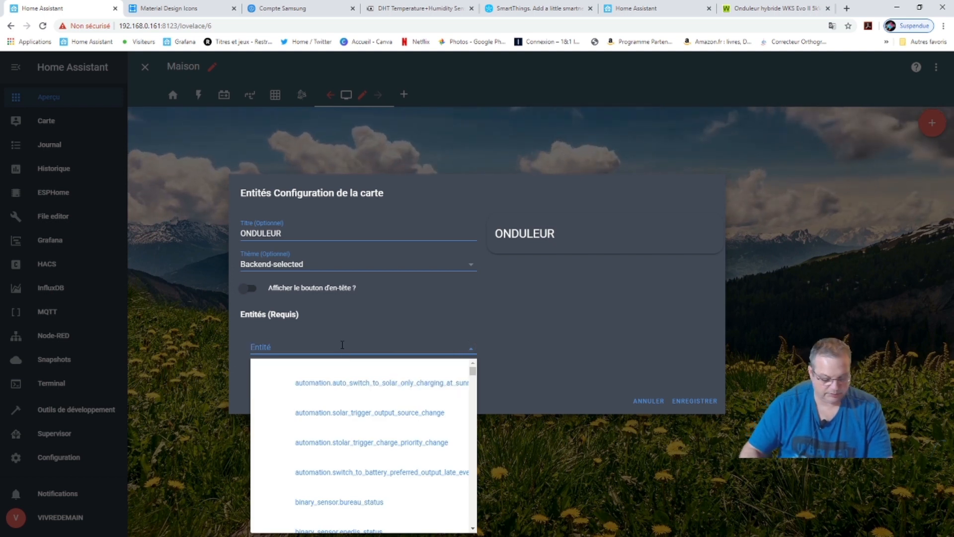
pyautogui.write('wks')
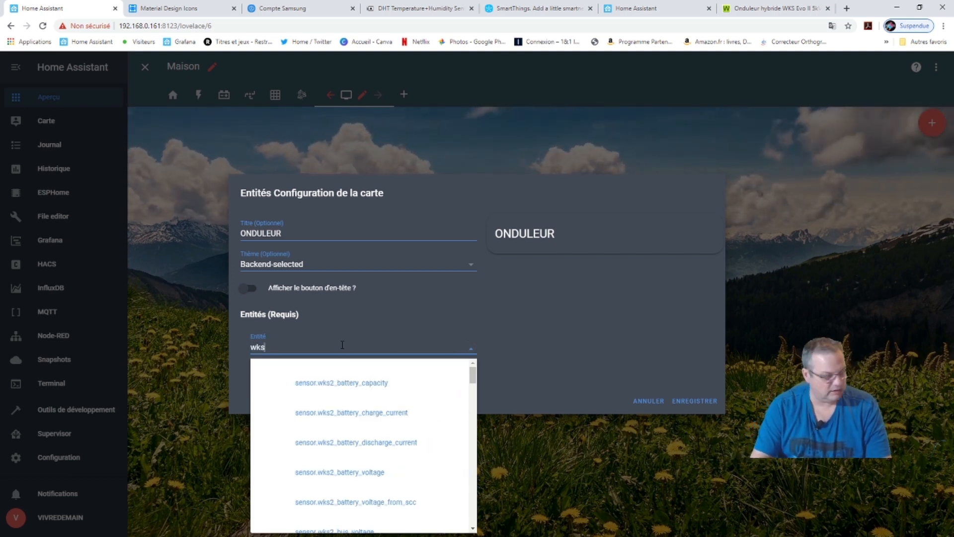
pyautogui.click(337, 380)
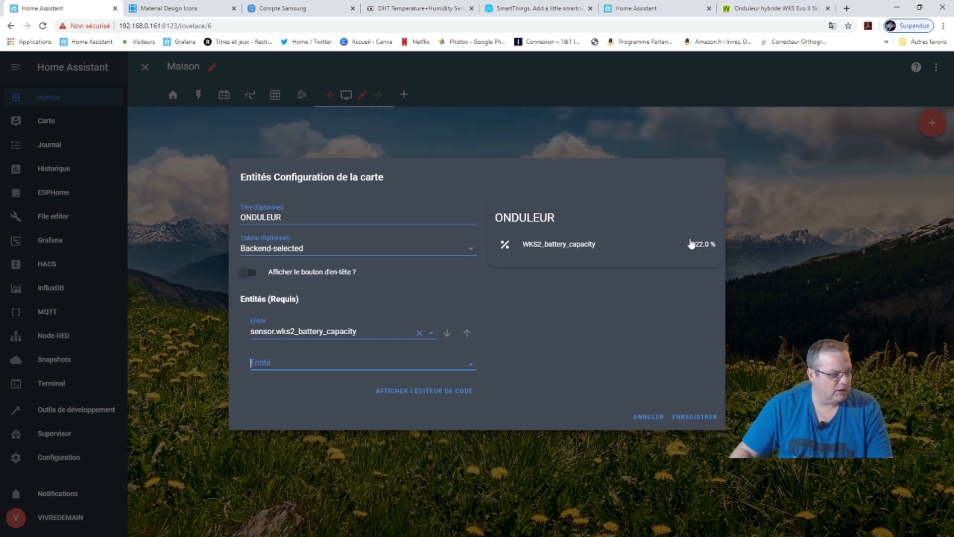
pyautogui.click(470, 363)
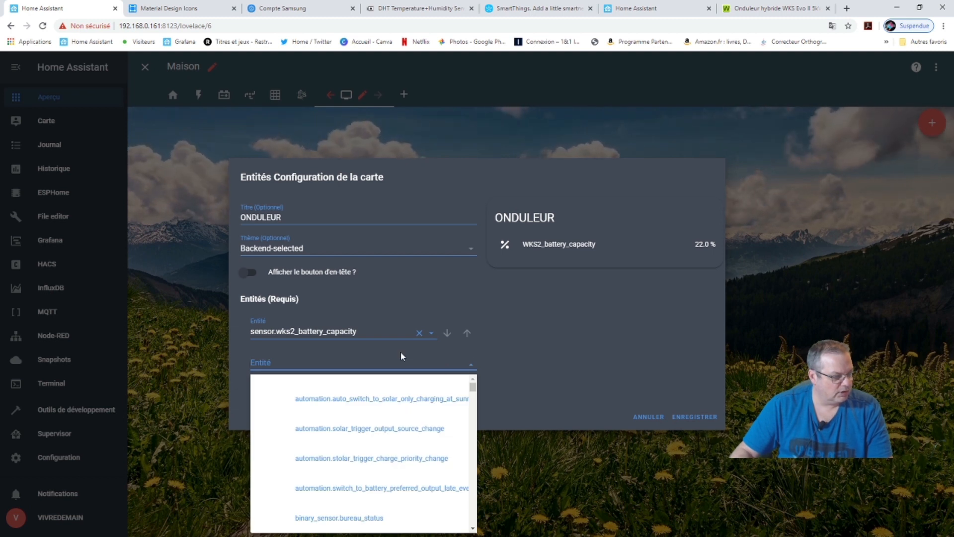
pyautogui.write('wks')
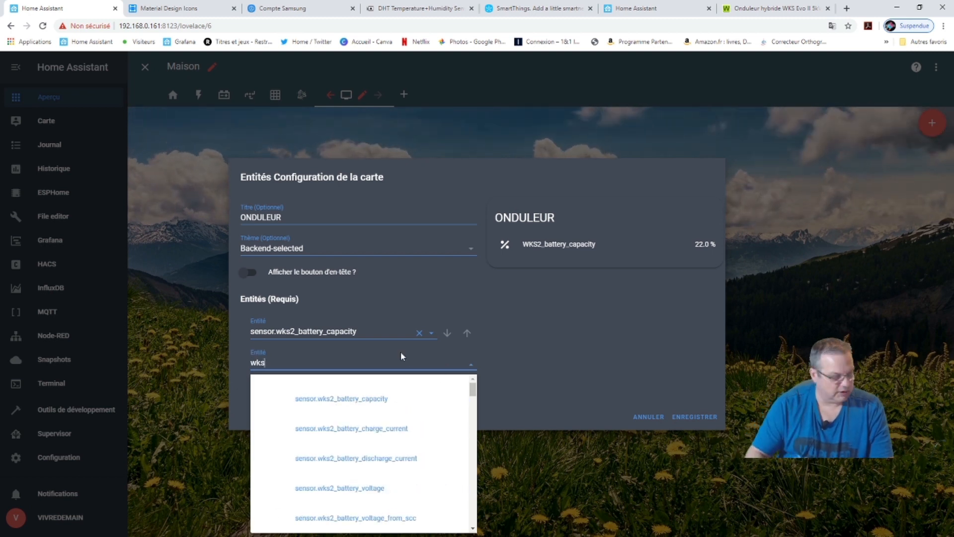
pyautogui.click(382, 433)
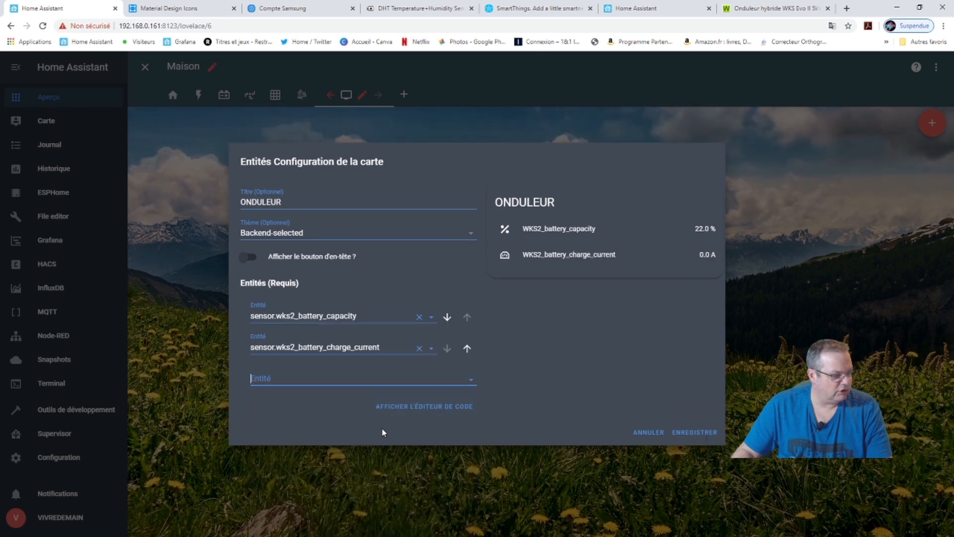
pyautogui.click(705, 432)
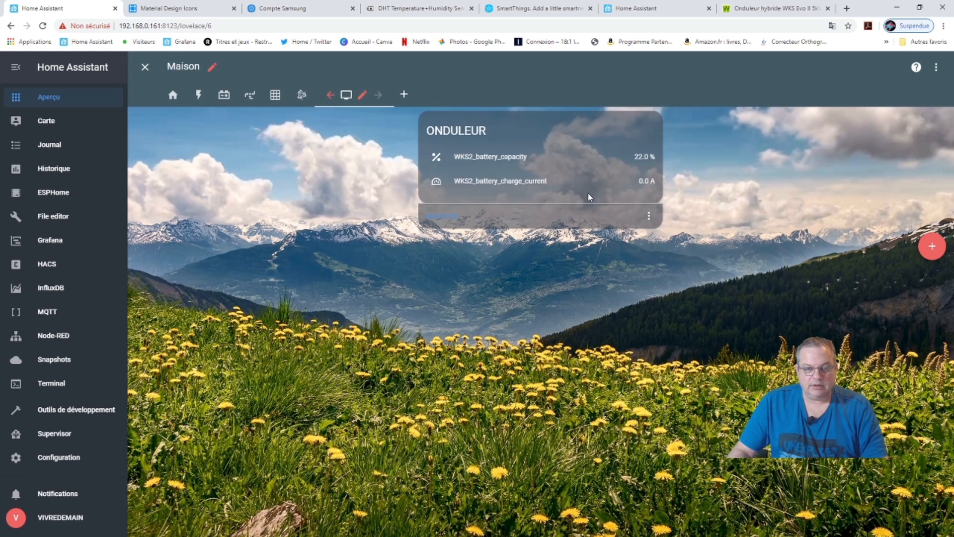
pyautogui.click(648, 219)
# Compare the solar production and WKS/WKS2 views, then open sensors.yaml in the File editor.
pyautogui.click(282, 112)
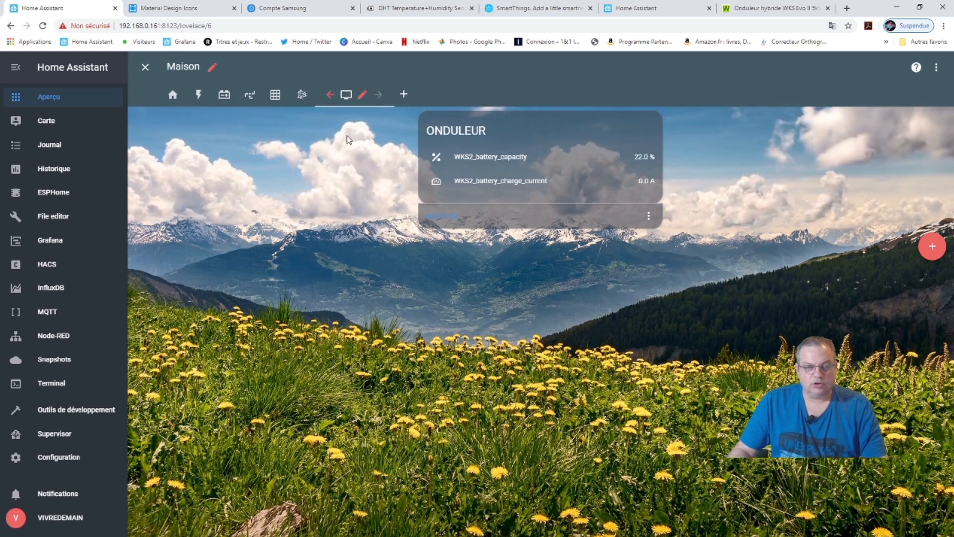
pyautogui.click(250, 94)
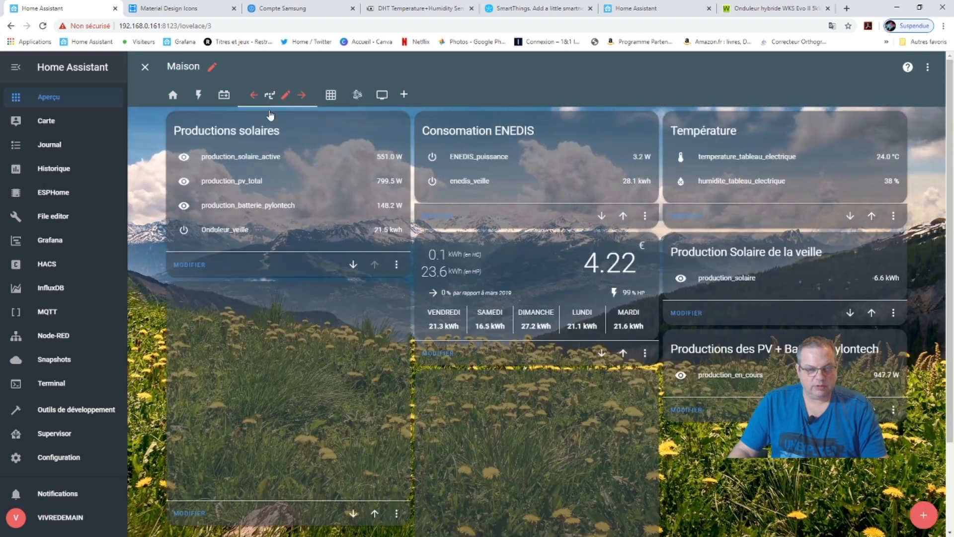
pyautogui.click(224, 94)
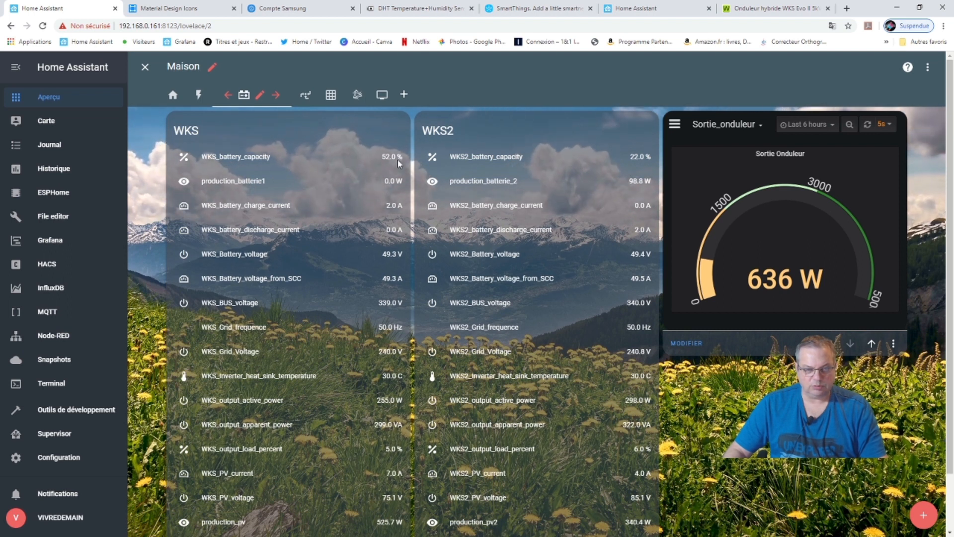
pyautogui.click(305, 94)
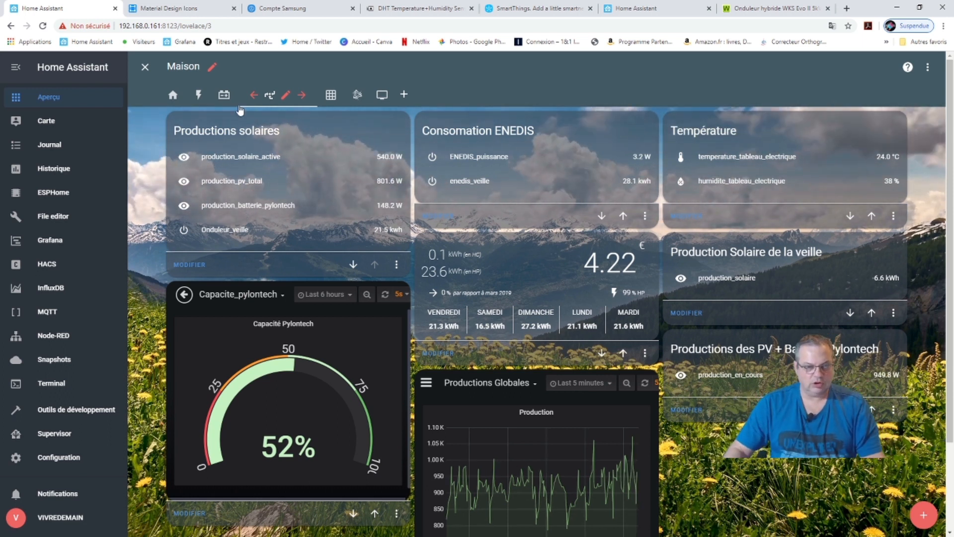
pyautogui.click(224, 95)
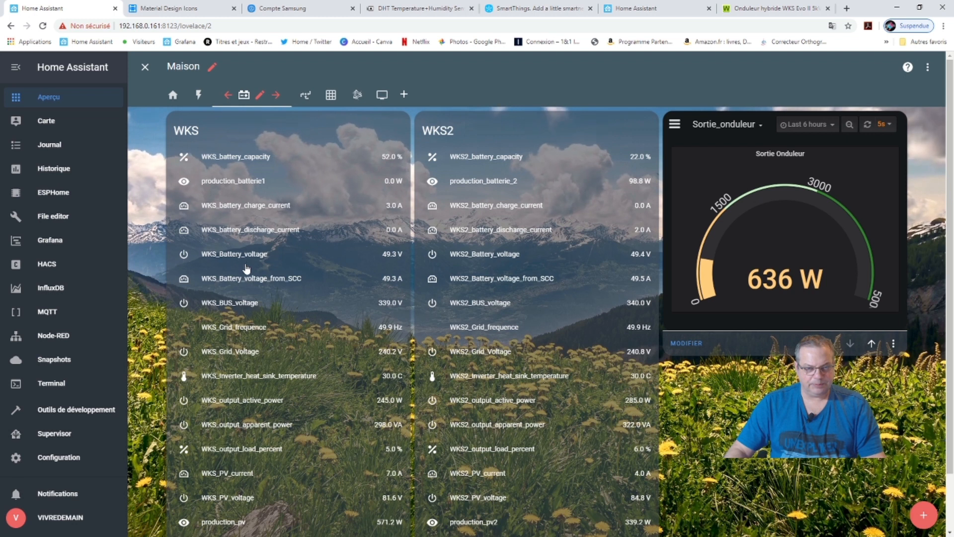
pyautogui.scroll(-1, 278, 447)
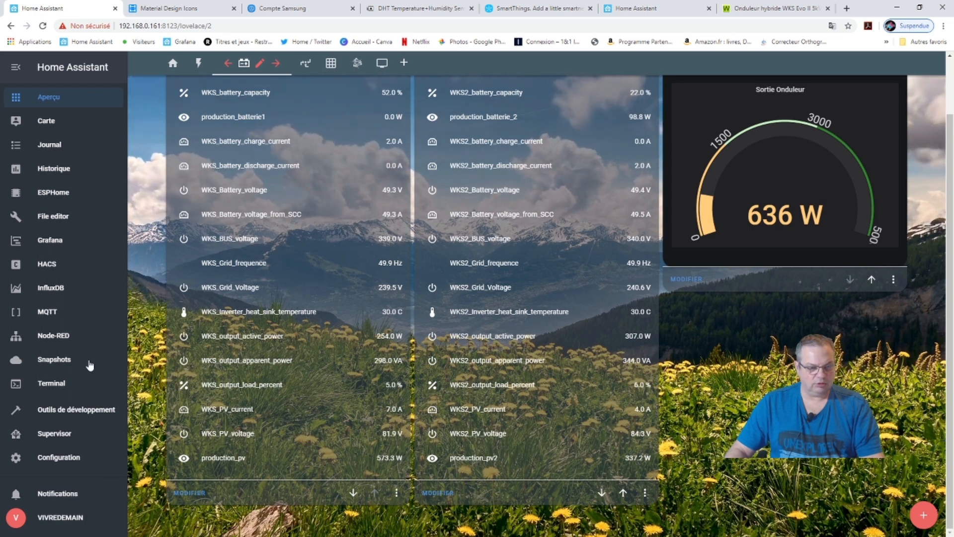
pyautogui.click(62, 220)
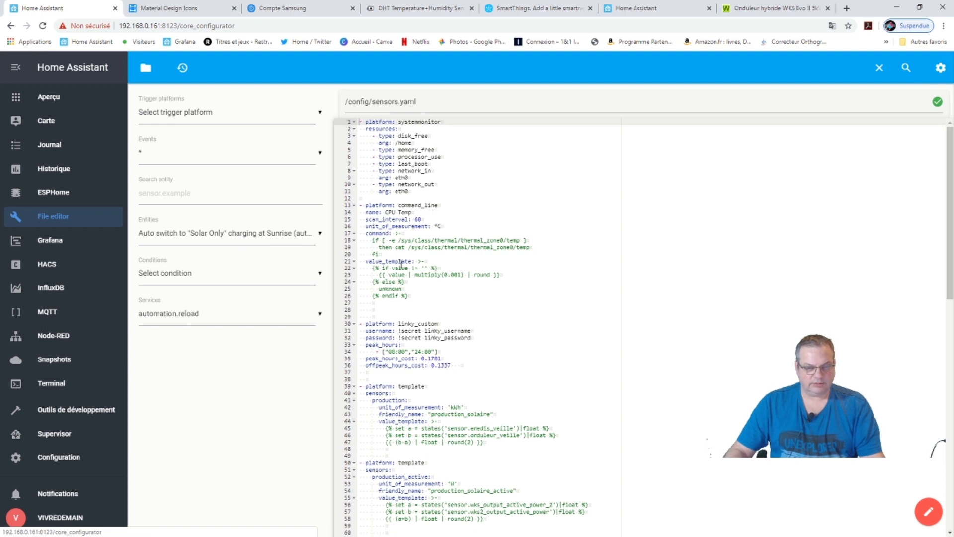
pyautogui.scroll(-3, 501, 340)
pyautogui.scroll(3, 504, 368)
pyautogui.click(147, 71)
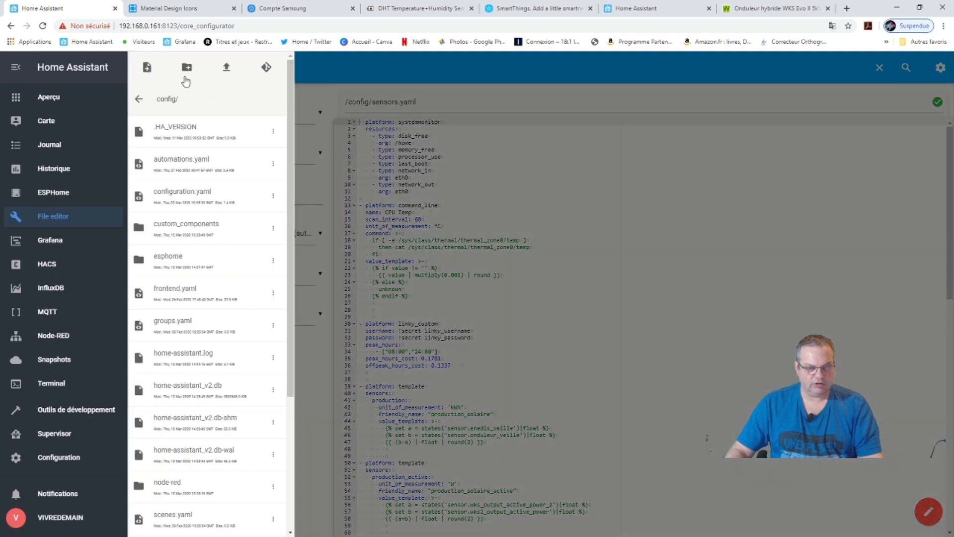
pyautogui.scroll(-4, 216, 452)
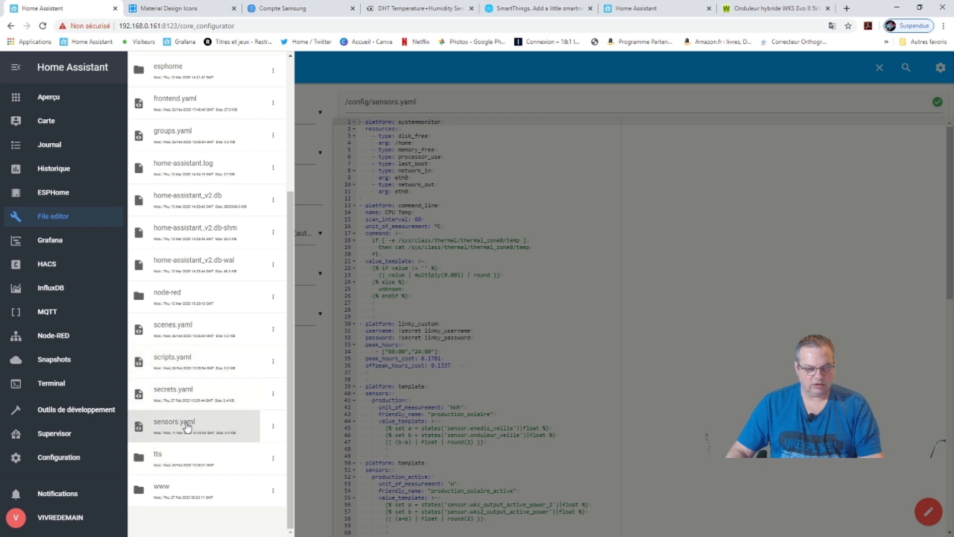
pyautogui.click(655, 291)
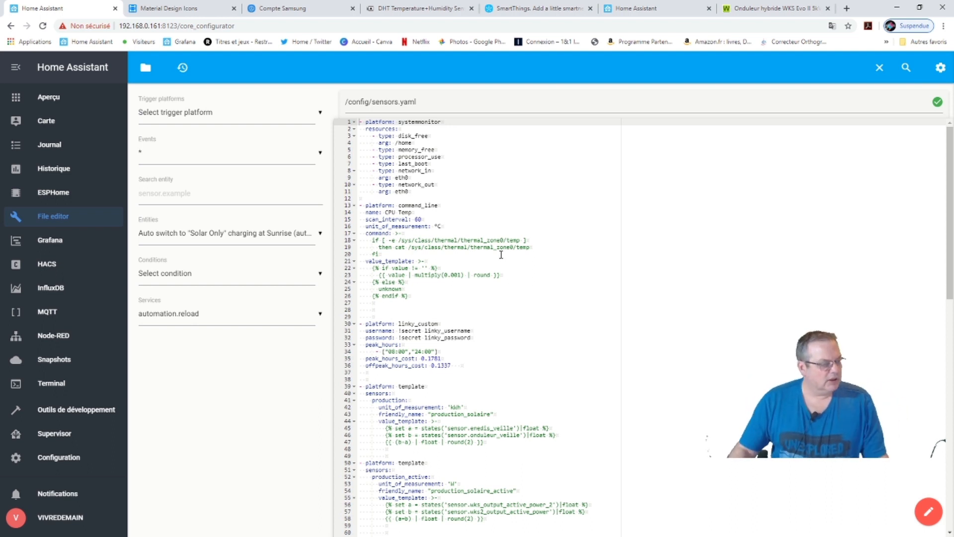
pyautogui.scroll(-3, 425, 354)
pyautogui.scroll(-11, 425, 354)
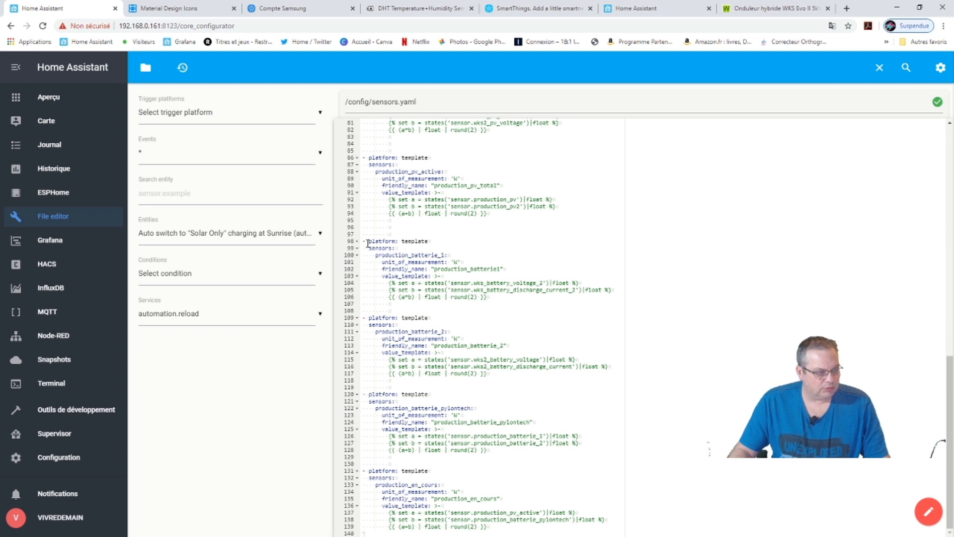
pyautogui.moveTo(494, 297); pyautogui.dragTo(361, 244)
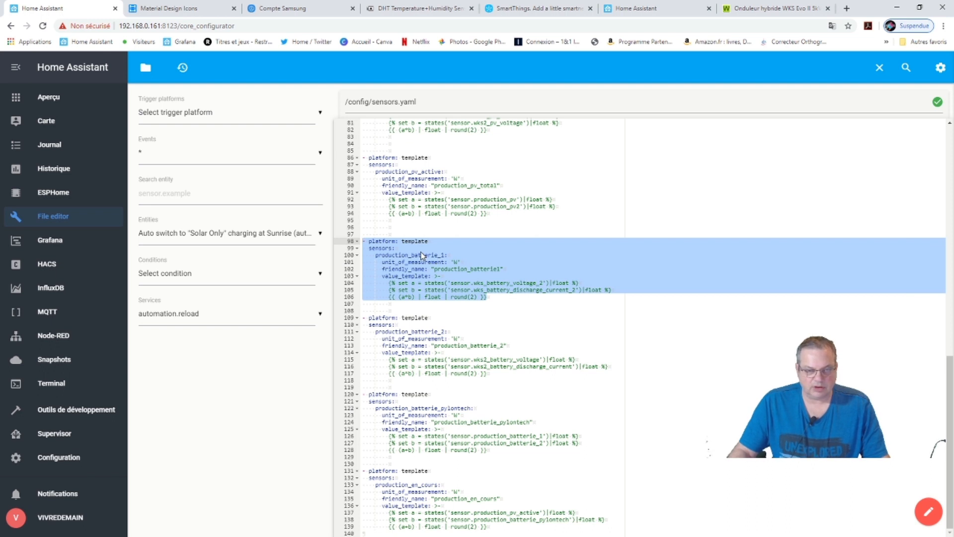
pyautogui.click(495, 298)
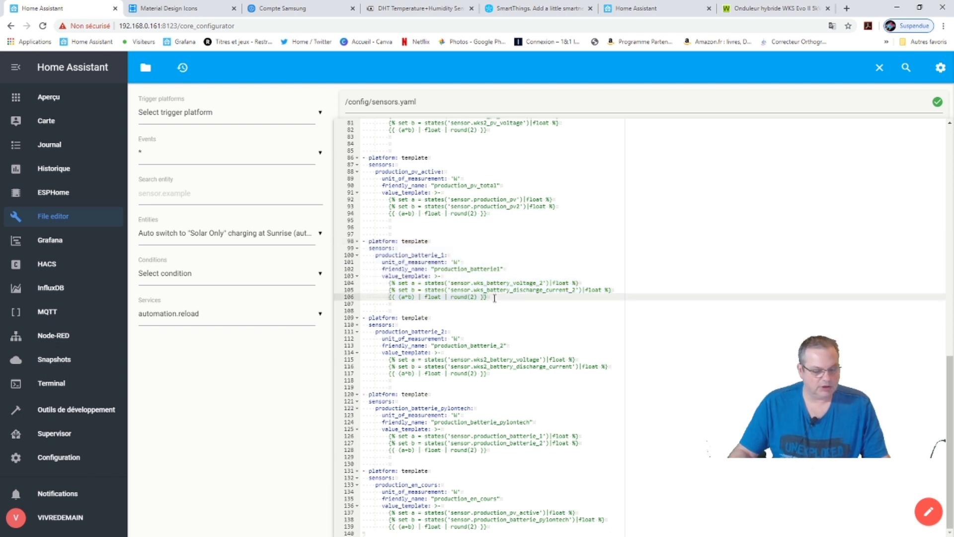
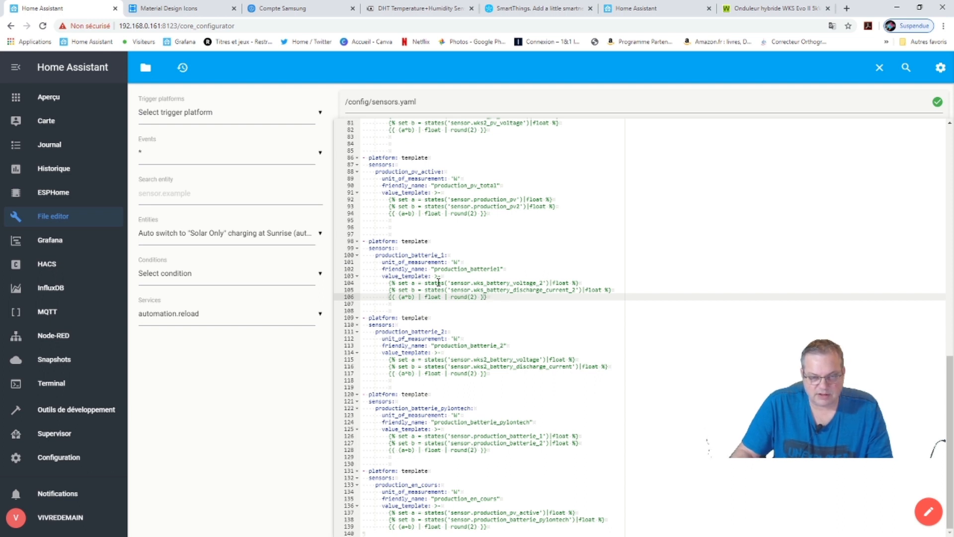
# Scroll up and down through the open sensors.yaml file to review its contents.
pyautogui.scroll(10, 443, 275)
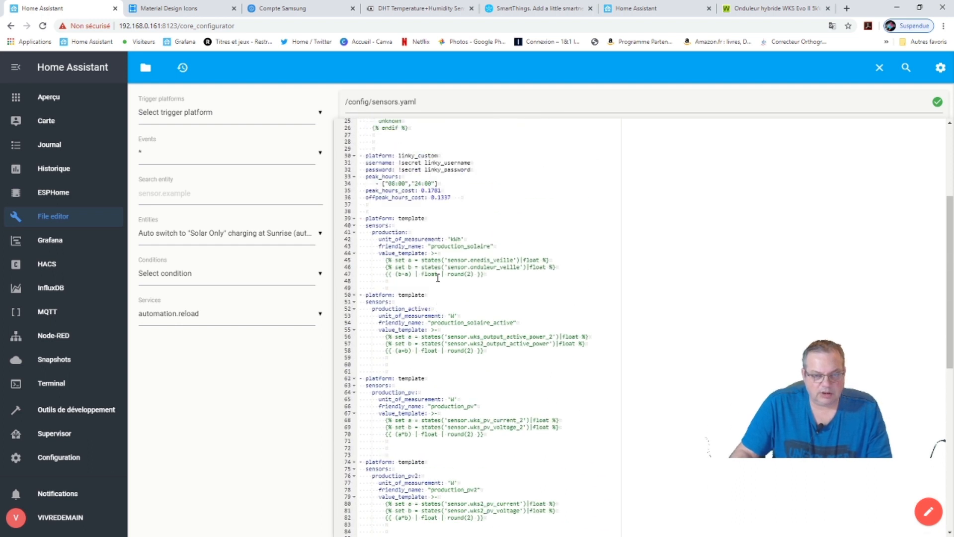
pyautogui.scroll(1, 436, 279)
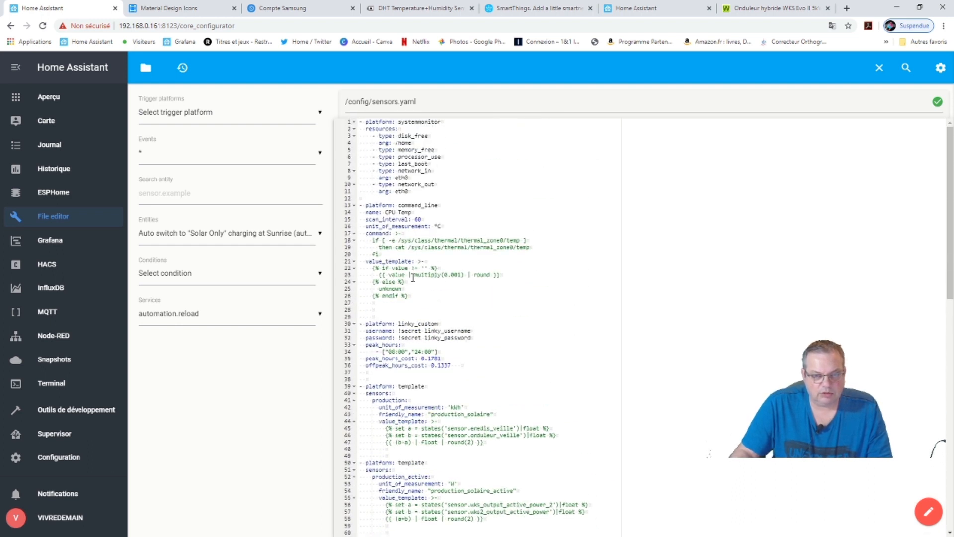
pyautogui.scroll(-3, 414, 283)
pyautogui.scroll(3, 412, 276)
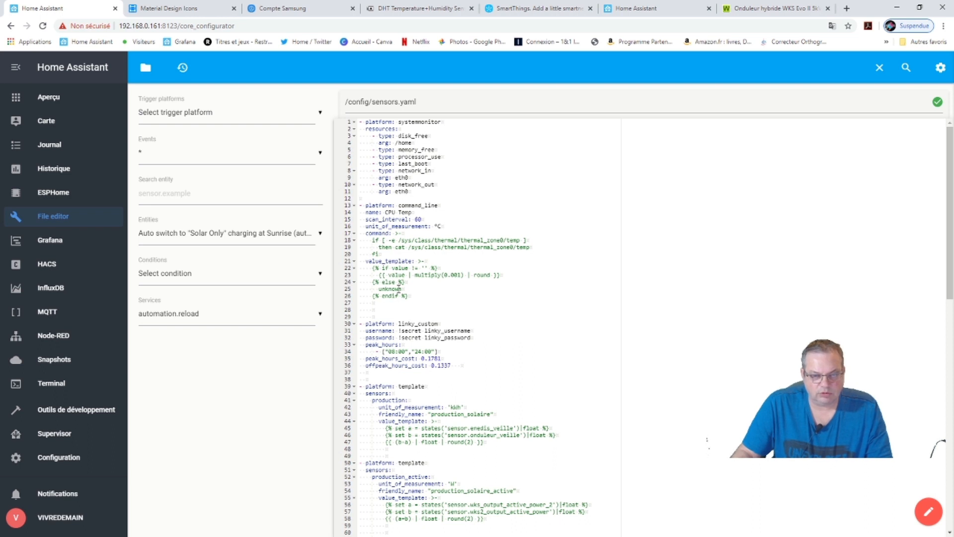
pyautogui.scroll(-1, 399, 288)
pyautogui.scroll(1, 400, 292)
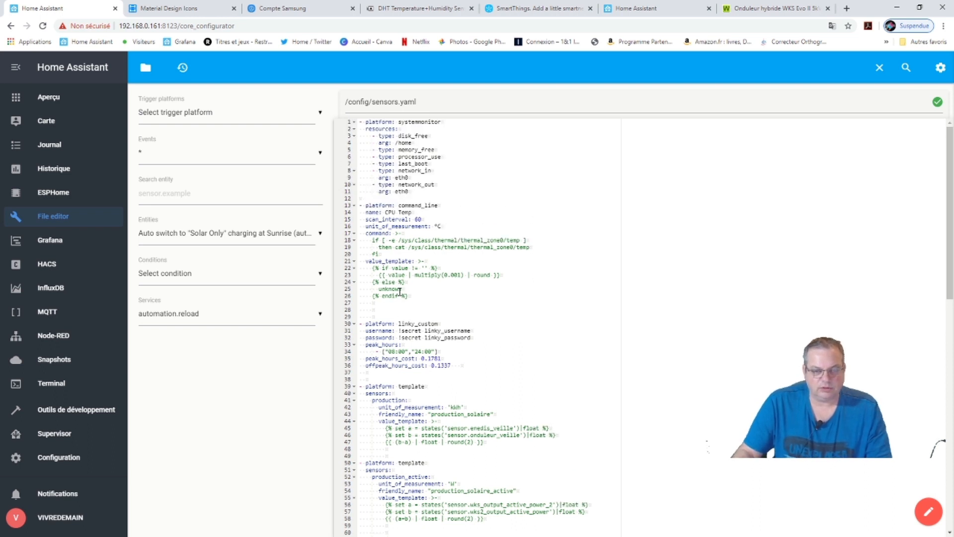
pyautogui.scroll(-1, 403, 295)
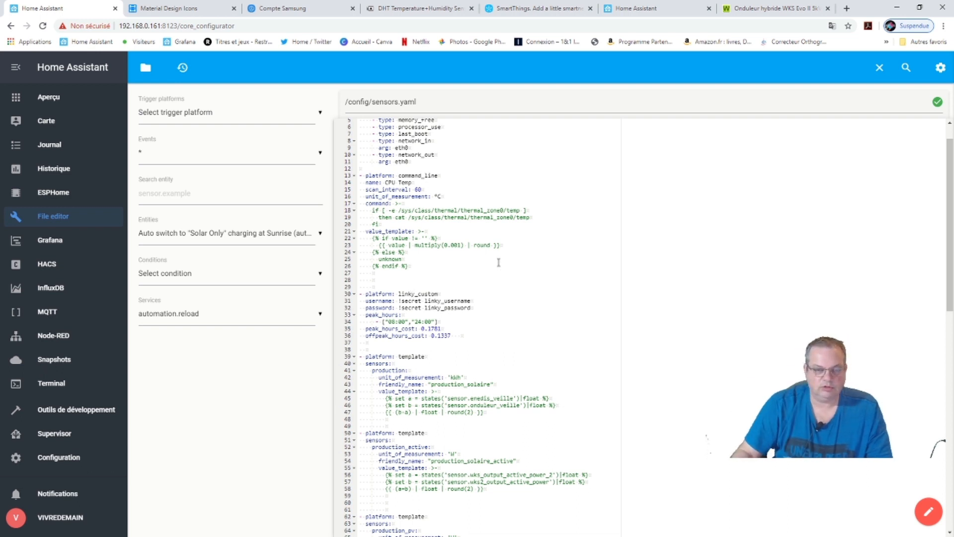
pyautogui.scroll(2, 492, 274)
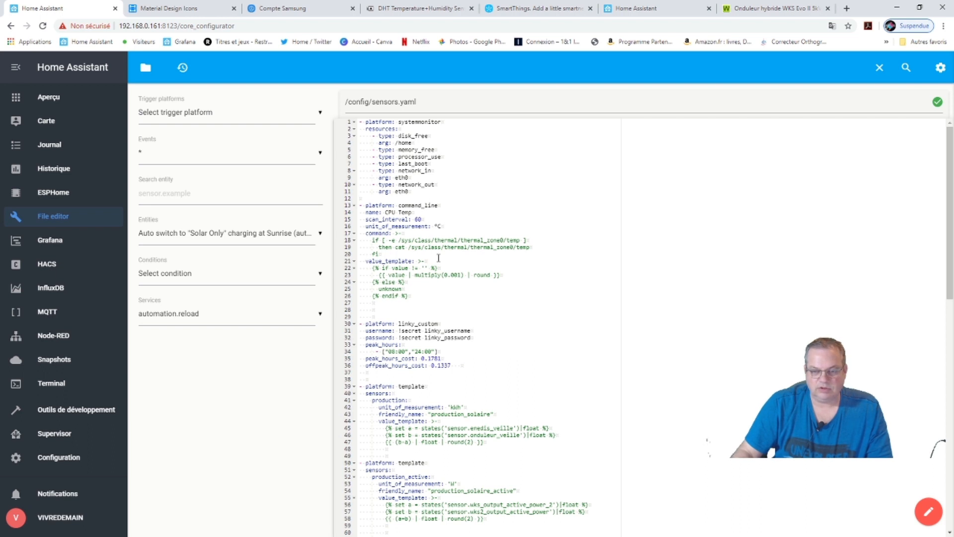
pyautogui.scroll(-3, 438, 258)
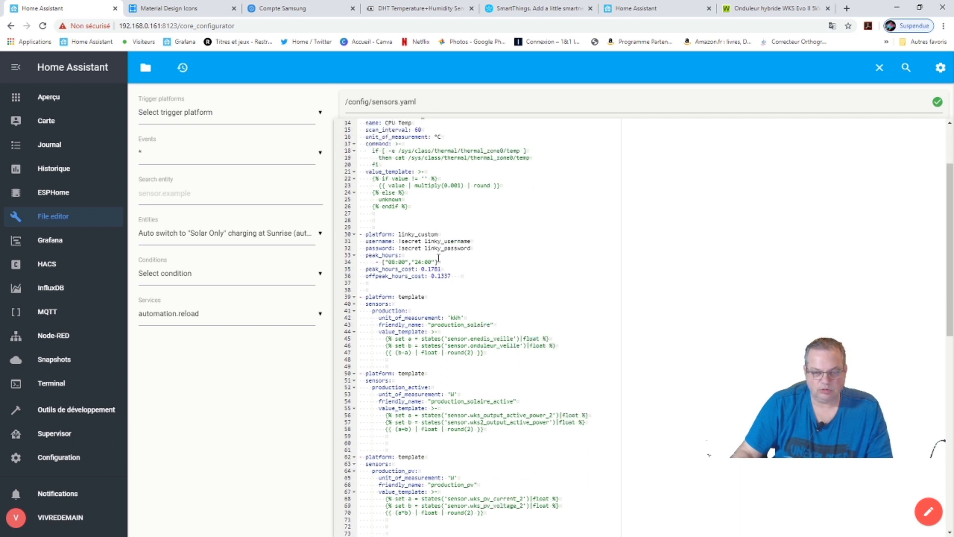
pyautogui.scroll(-1, 438, 258)
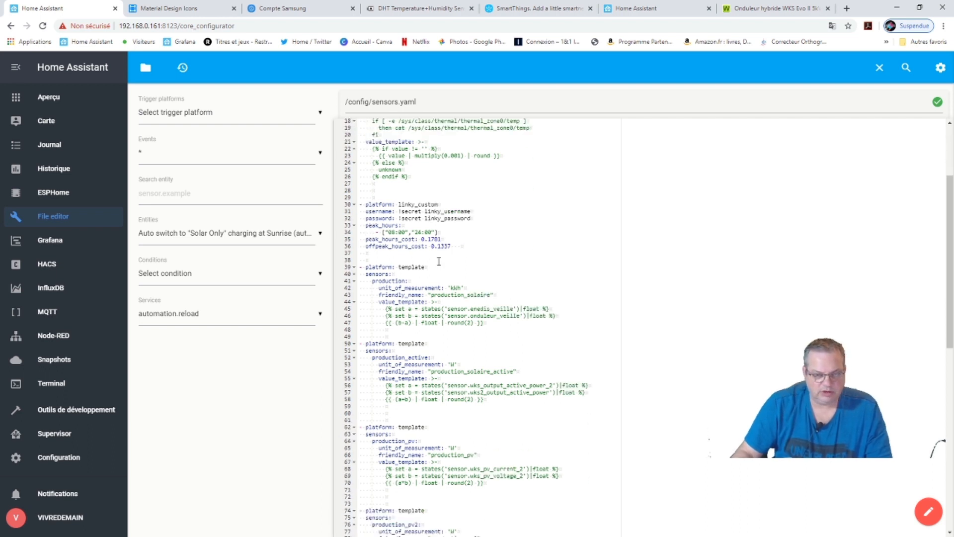
pyautogui.scroll(-6, 438, 261)
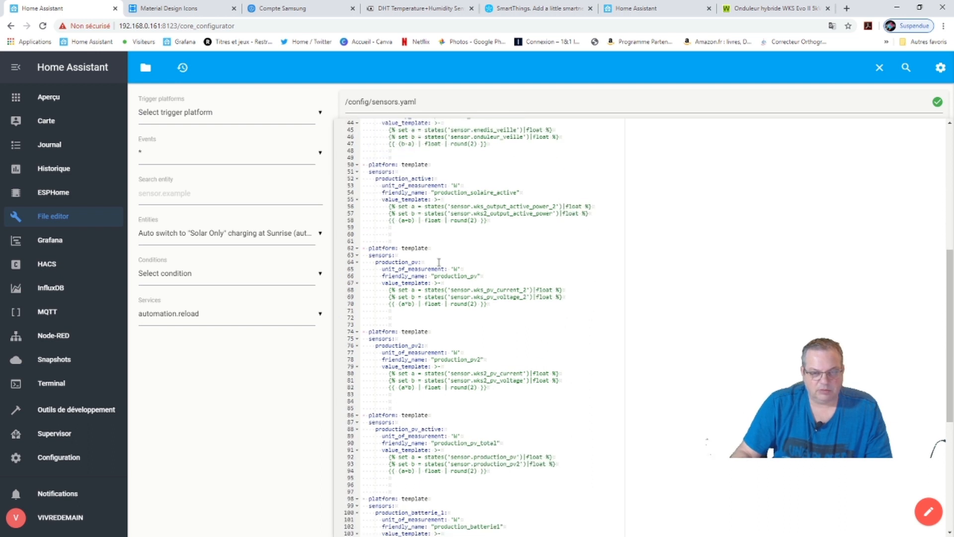
pyautogui.scroll(-9, 439, 262)
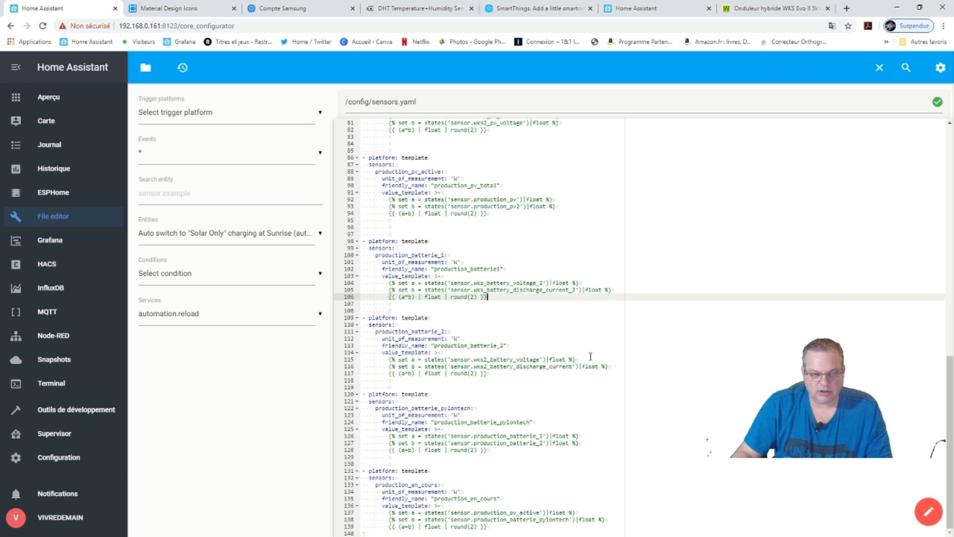
# Leave edit mode on the Maison dashboard and page through the electricity and WKS/WKS2 views.
pyautogui.click(49, 97)
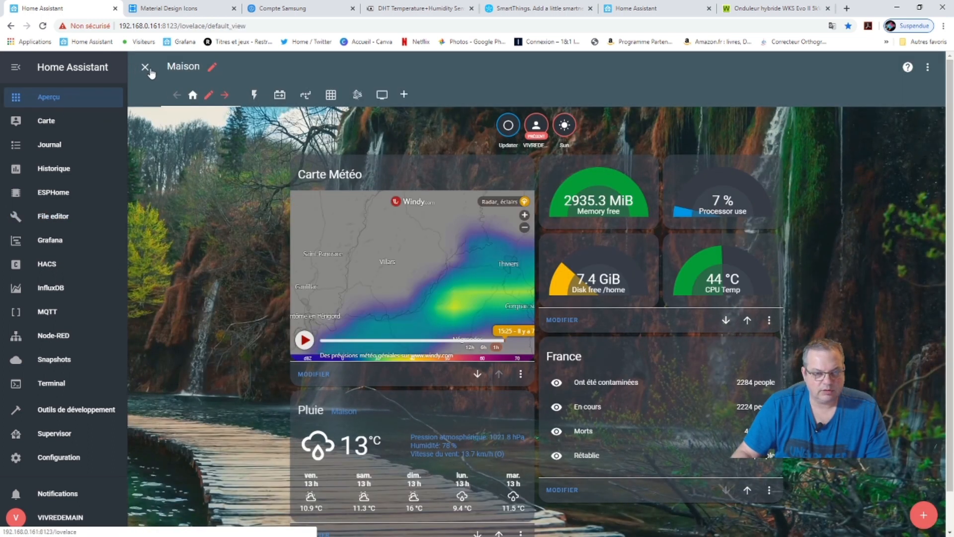
pyautogui.click(144, 66)
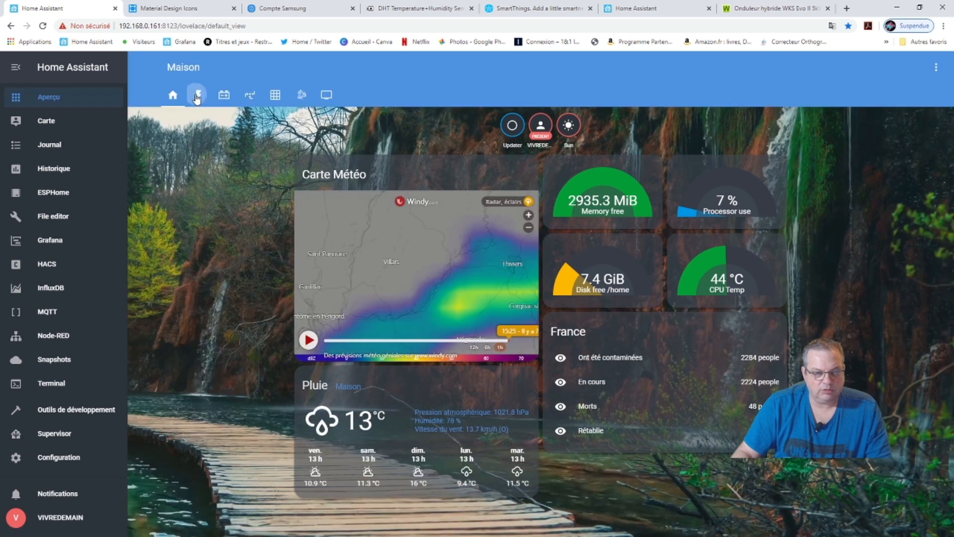
pyautogui.click(197, 95)
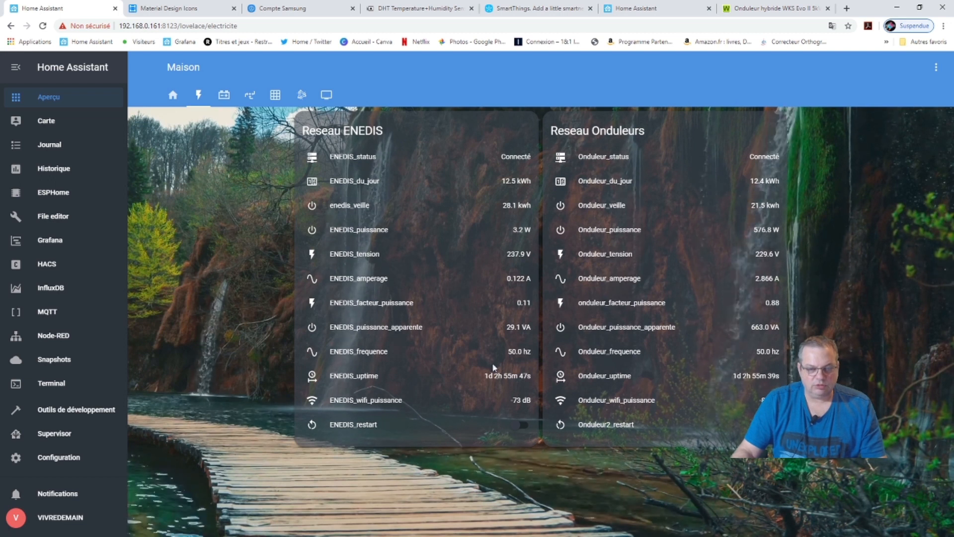
pyautogui.click(223, 96)
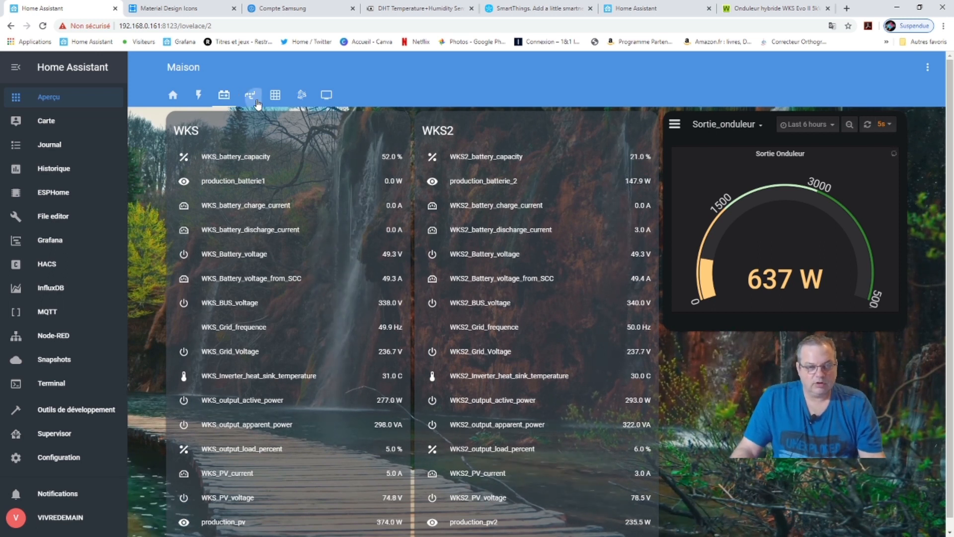
pyautogui.click(223, 95)
pyautogui.click(219, 98)
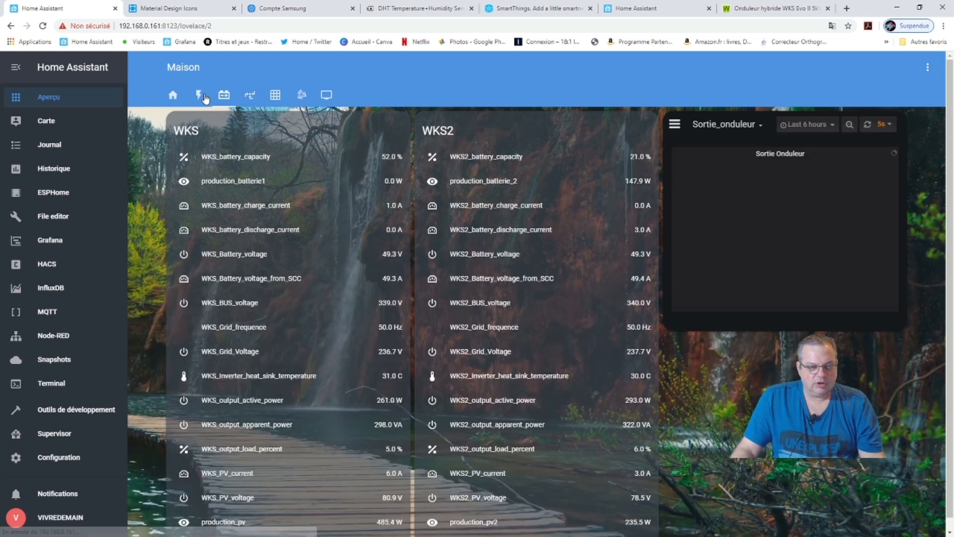
pyautogui.click(199, 98)
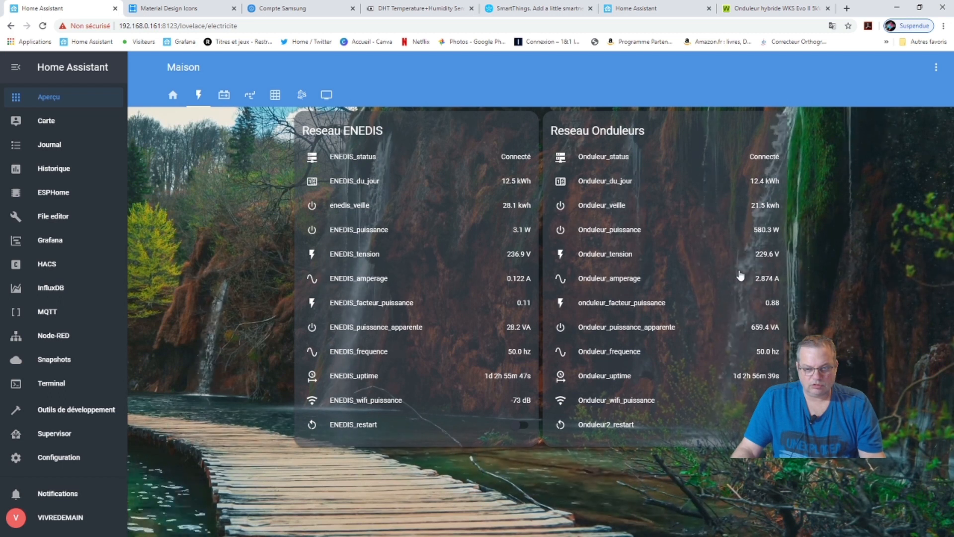
pyautogui.click(224, 95)
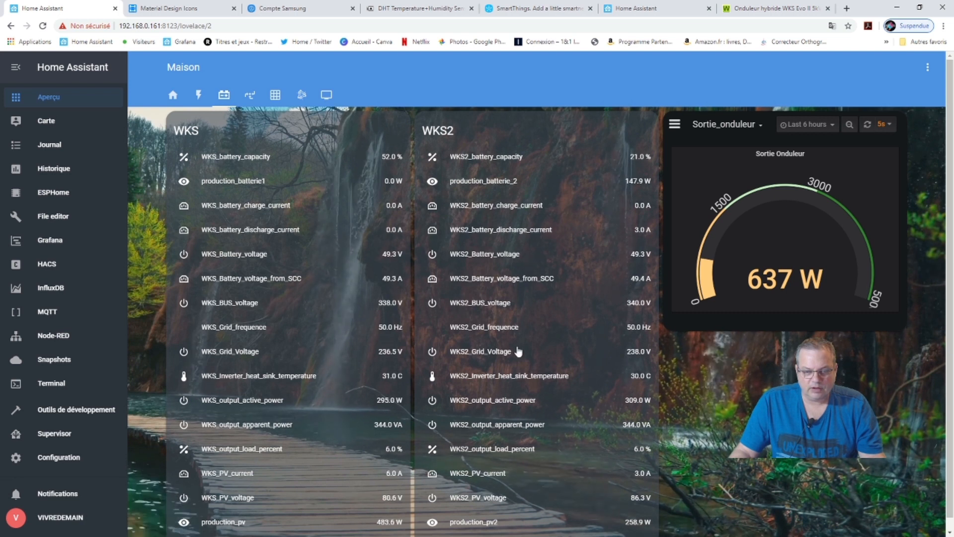
# Open the electricity view showing inverter power at 677.6 W and ENEDIS voltage at 239.1 V.
pyautogui.click(201, 99)
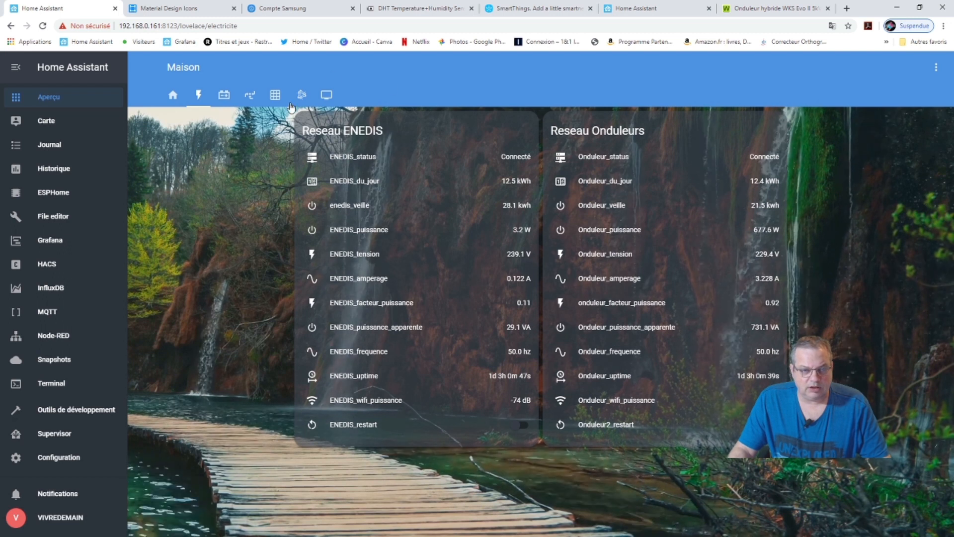
# Open the solar production view showing 660.0 W production and the Pylontech battery at 51%.
pyautogui.click(250, 95)
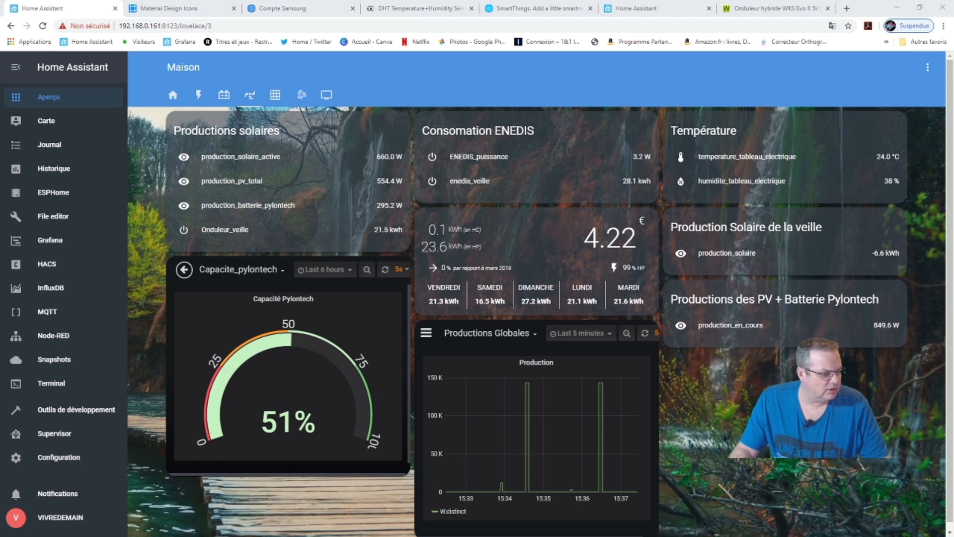
pyautogui.moveTo(953, 92); pyautogui.dragTo(476, 87)
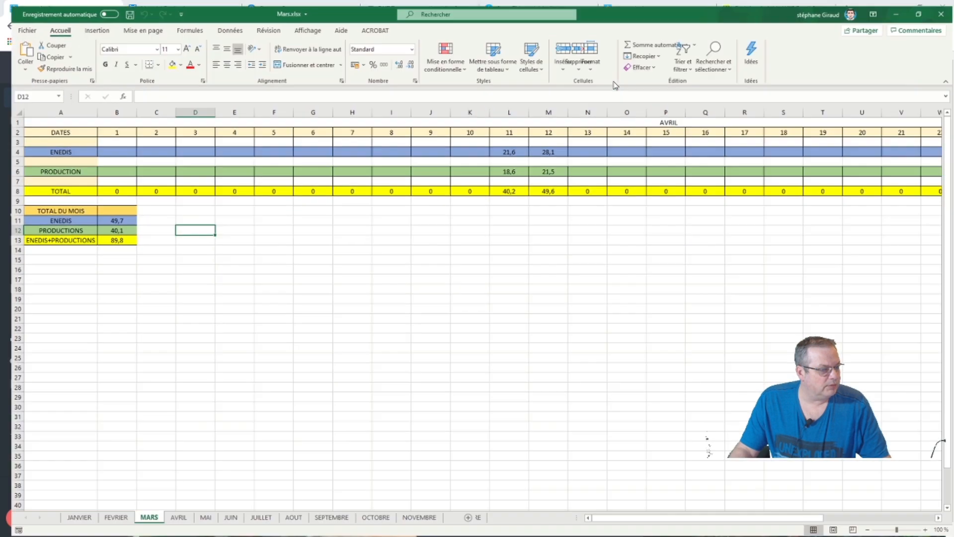
pyautogui.doubleClick(615, 85)
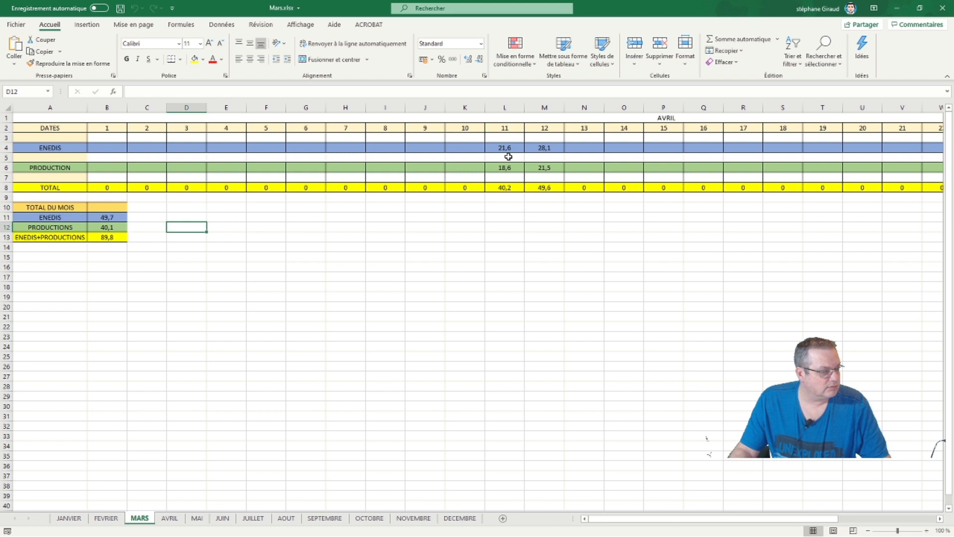
pyautogui.click(897, 8)
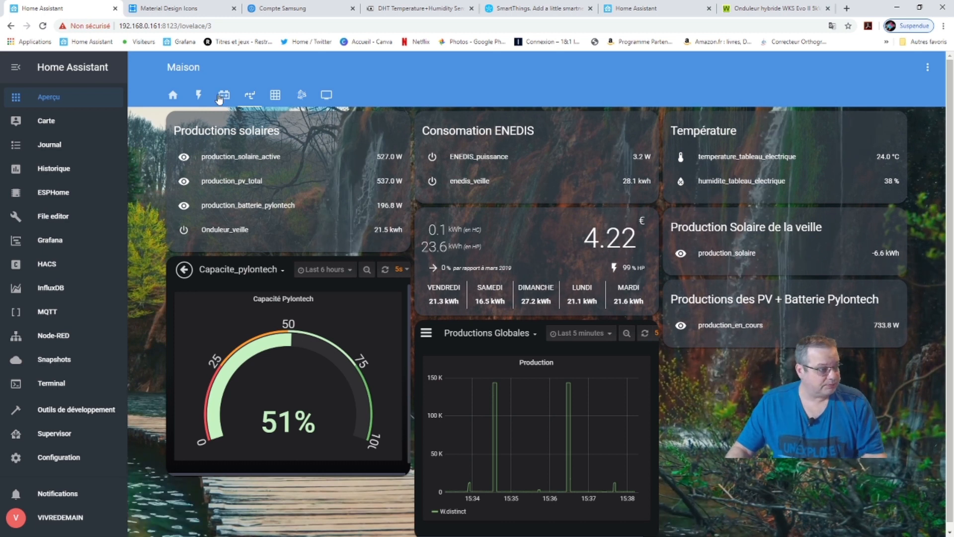
# Return to the electricity view, now showing ENEDIS at 3.2 W and inverters at 556.2 W.
pyautogui.click(199, 95)
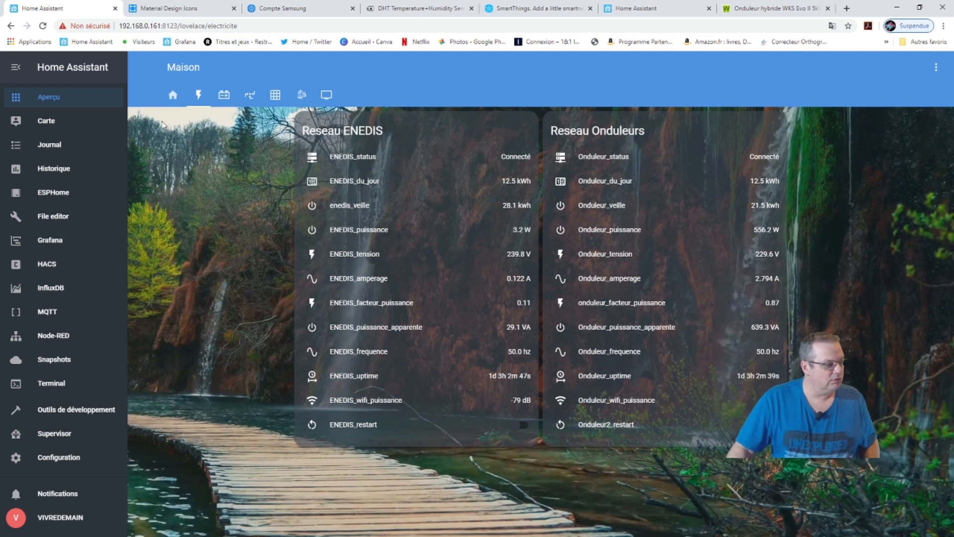
# Check the solar production and consumption view, then go back to the home view with the weather map.
pyautogui.click(244, 99)
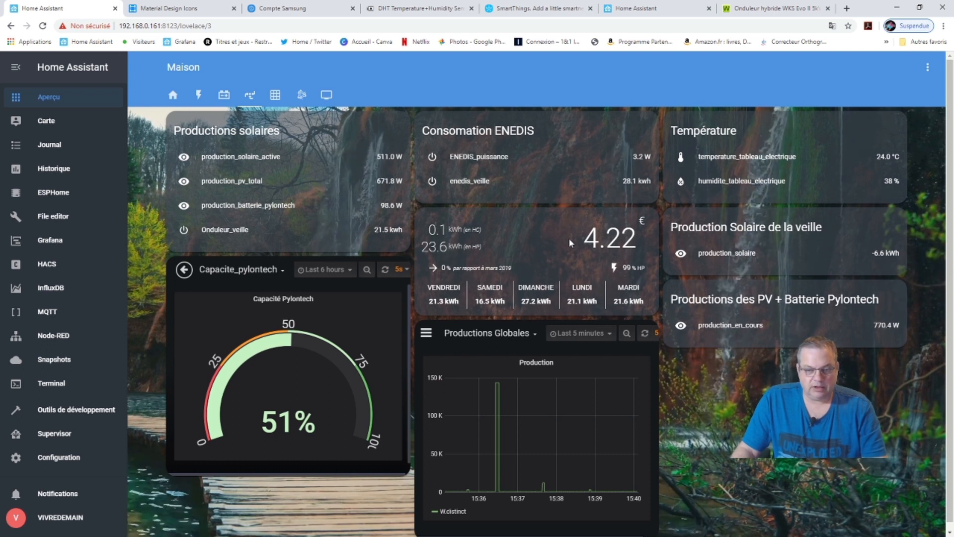
pyautogui.click(172, 96)
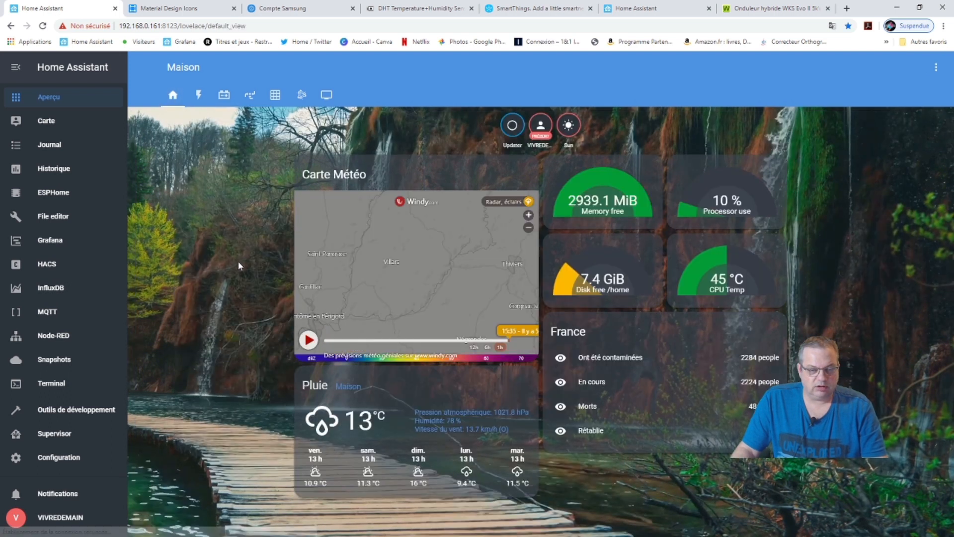